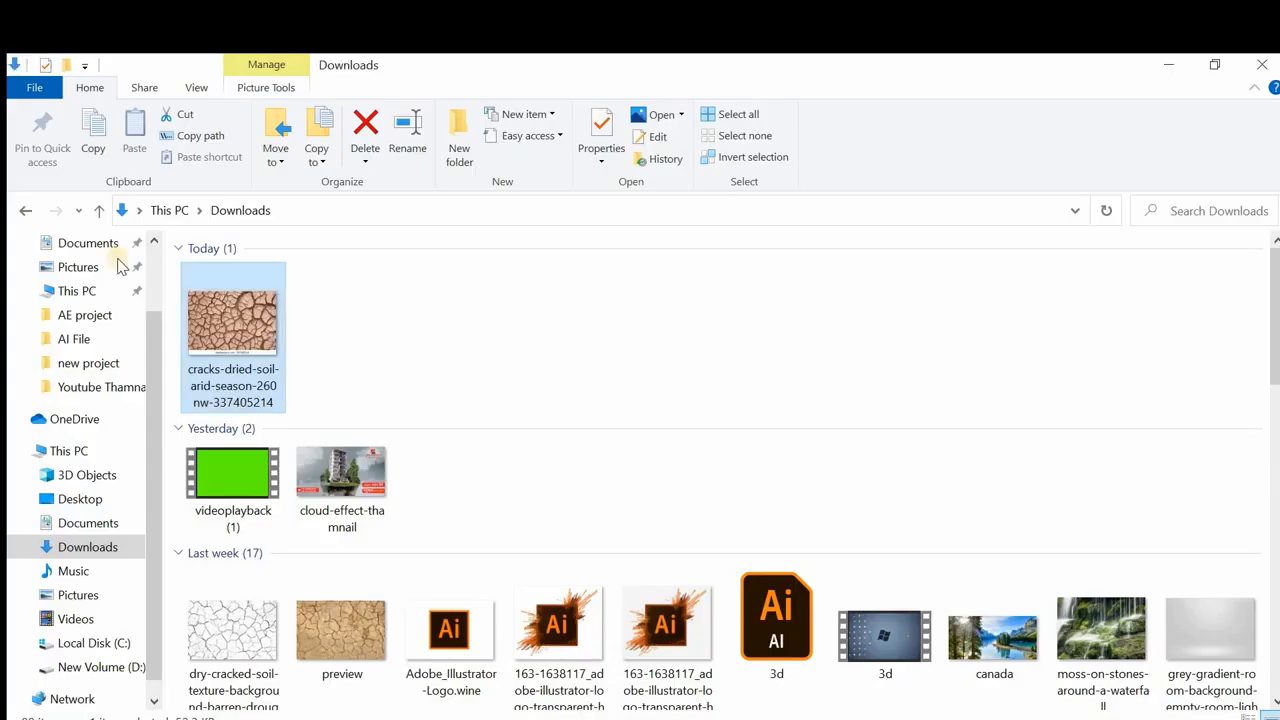
Place the cracks-dried-soil image in the portrait document, scaled up over the face and hand, with Multiply blending
drag(212, 330, 250, 712)
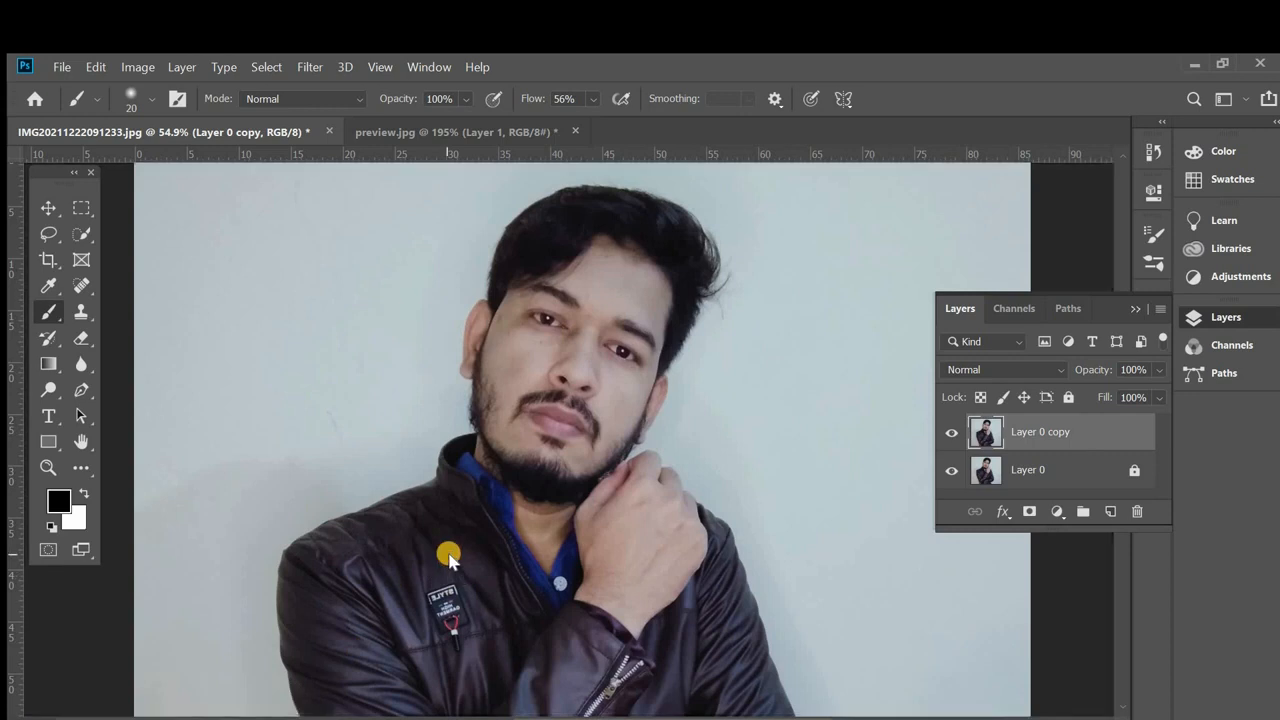
key(ctrl+t)
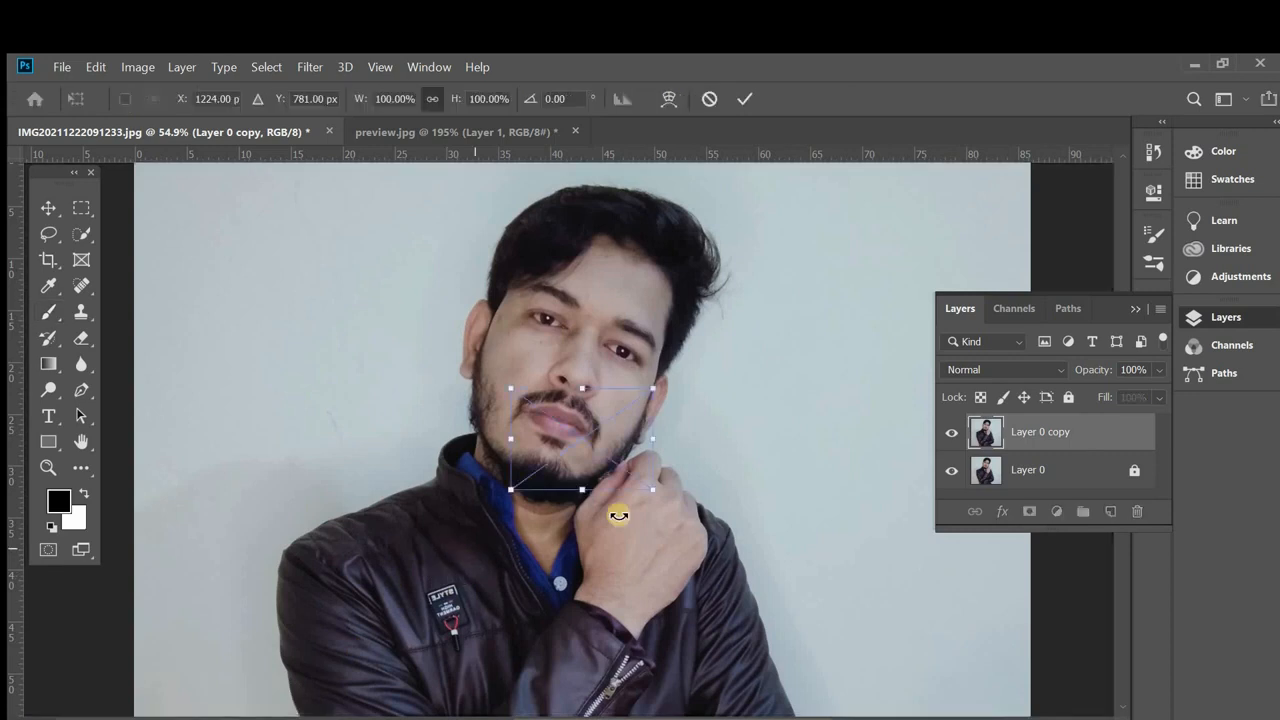
drag(619, 515, 894, 666)
drag(786, 564, 597, 432)
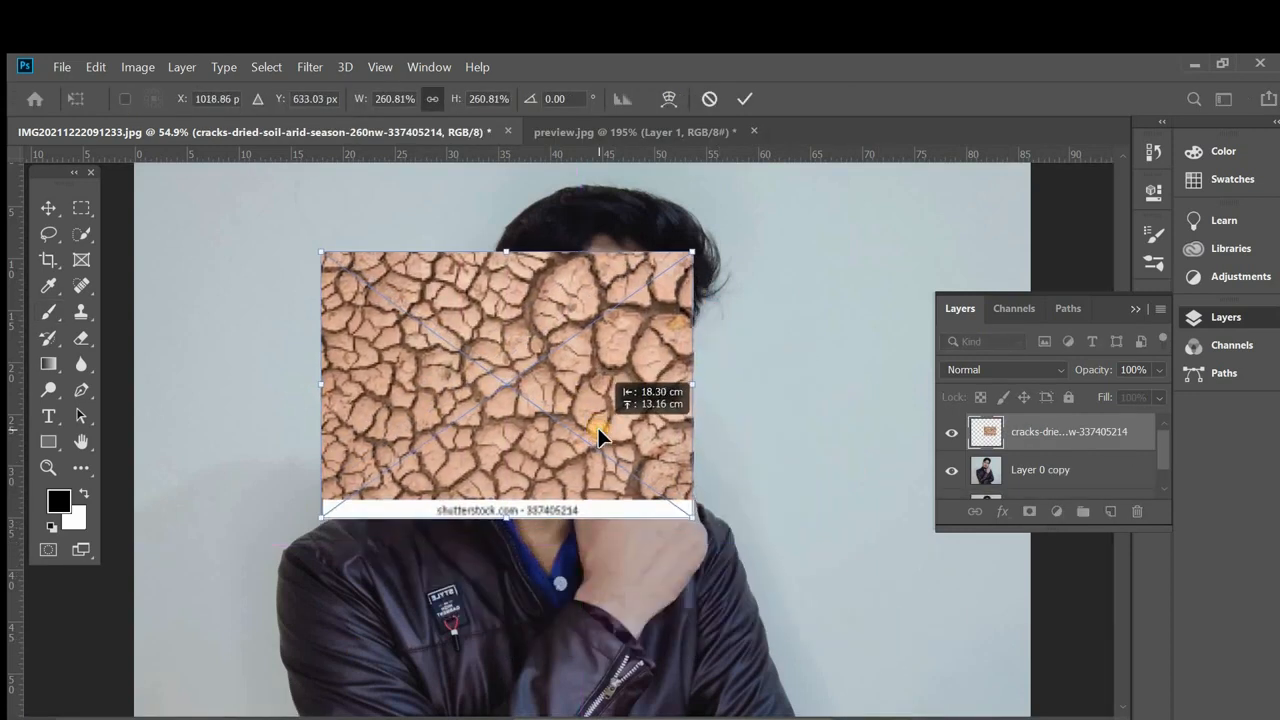
drag(694, 518, 833, 645)
mouse_move(749, 541)
mouse_down()
mouse_move(680, 525)
mouse_move(640, 555)
mouse_move(620, 528)
mouse_up()
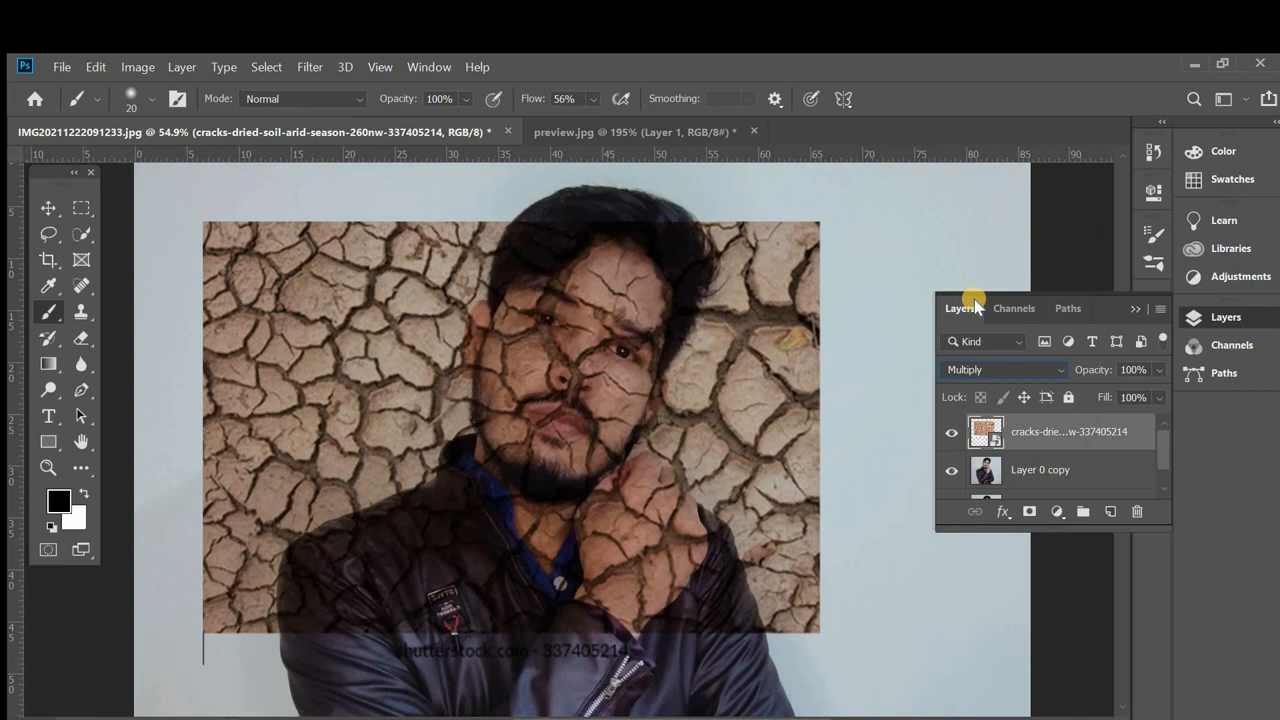
Rasterize the cracked-soil smart object so that it can be edited with the Eraser tool
click(81, 337)
click(260, 288)
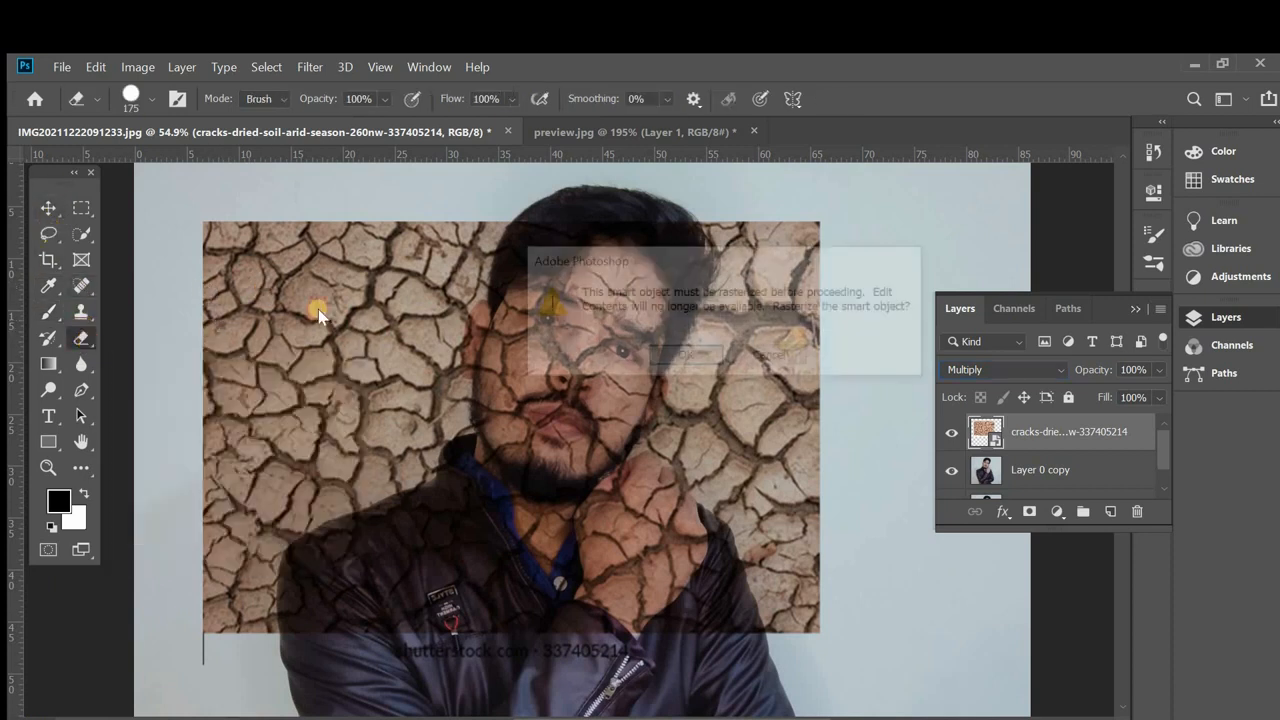
click(677, 352)
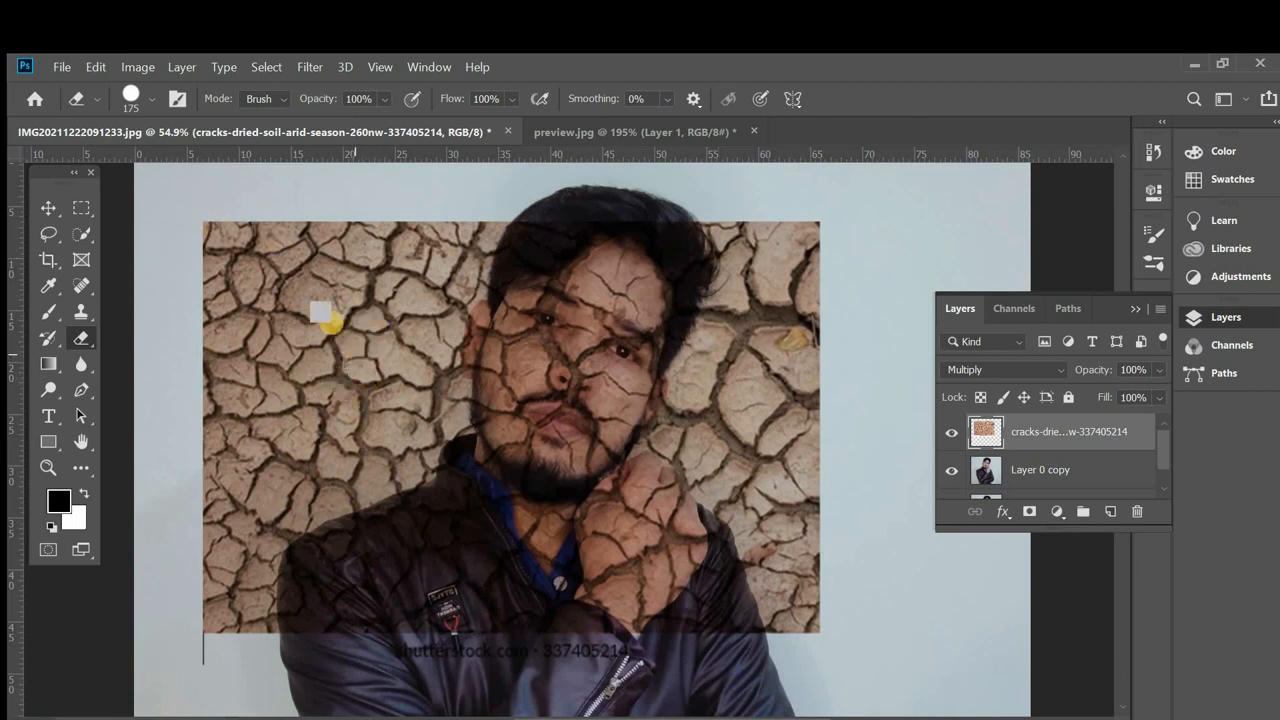
Erase the cracked texture from the background and jacket around the head, neck and hand with the 175 px eraser
mouse_move(227, 232)
mouse_down()
mouse_move(240, 440)
mouse_move(230, 678)
mouse_move(202, 312)
mouse_move(257, 225)
mouse_move(288, 620)
mouse_move(313, 542)
mouse_move(308, 180)
mouse_move(365, 636)
mouse_move(373, 244)
mouse_move(396, 210)
mouse_move(418, 547)
mouse_move(410, 613)
mouse_move(349, 641)
mouse_move(326, 634)
mouse_move(657, 628)
mouse_up()
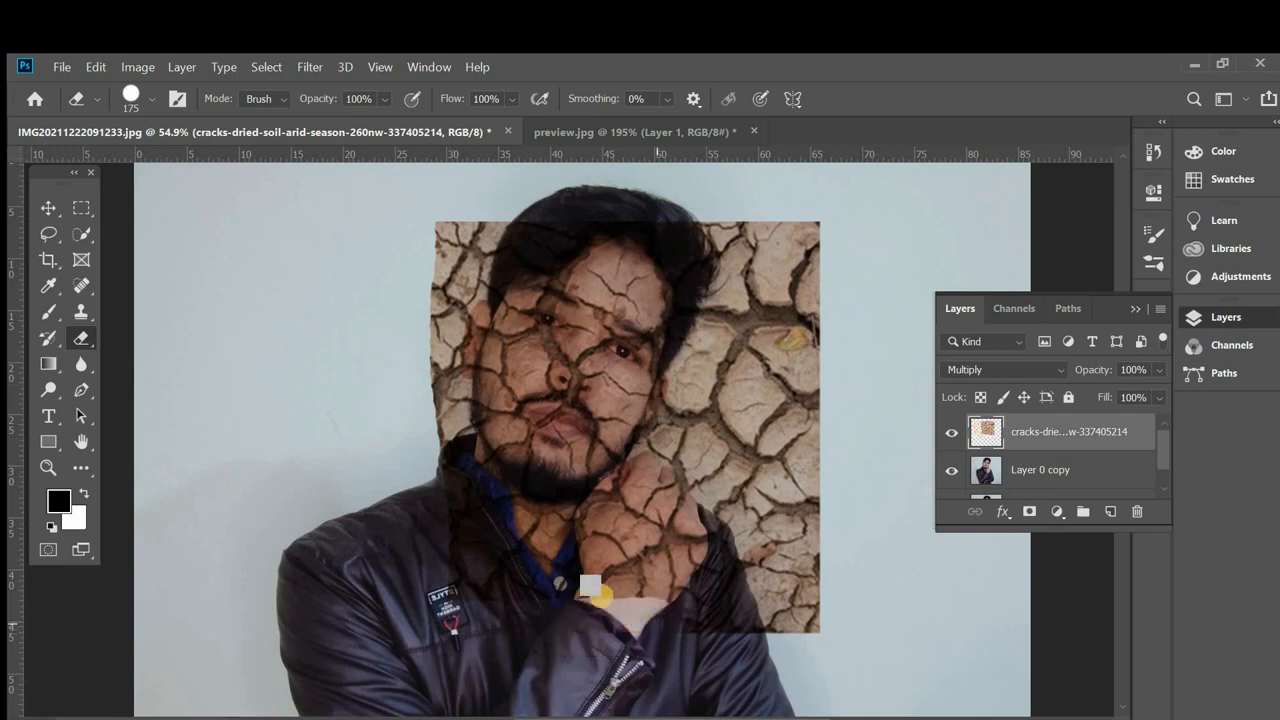
key(ctrl+z)
mouse_move(453, 614)
mouse_down()
mouse_move(452, 636)
mouse_move(412, 428)
mouse_up()
mouse_move(397, 327)
mouse_down()
mouse_move(315, 280)
mouse_move(372, 614)
mouse_move(355, 268)
mouse_move(222, 225)
mouse_move(276, 440)
mouse_move(277, 571)
mouse_move(215, 615)
mouse_up()
mouse_move(207, 400)
mouse_down()
mouse_move(202, 259)
mouse_move(238, 559)
mouse_move(219, 680)
mouse_move(318, 659)
mouse_move(293, 616)
mouse_move(297, 407)
mouse_move(273, 239)
mouse_move(333, 502)
mouse_move(354, 677)
mouse_move(362, 658)
mouse_move(728, 673)
mouse_move(788, 421)
mouse_move(820, 213)
mouse_up()
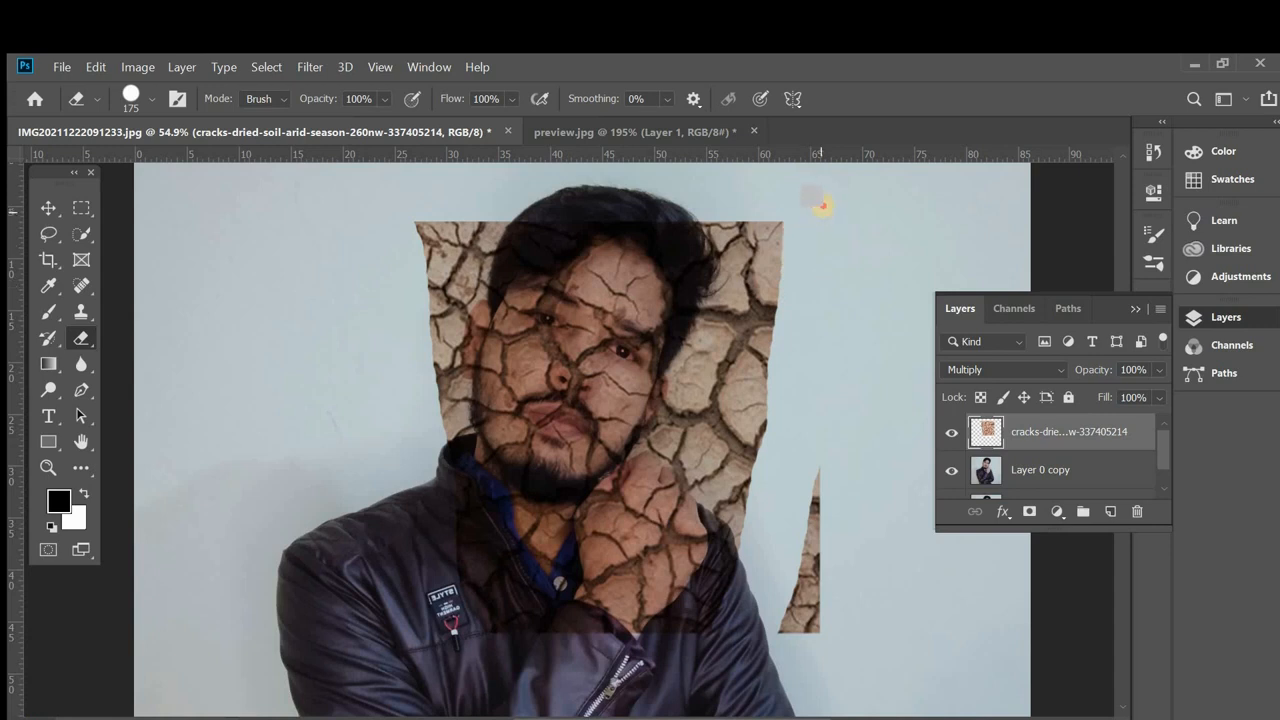
drag(803, 543, 786, 634)
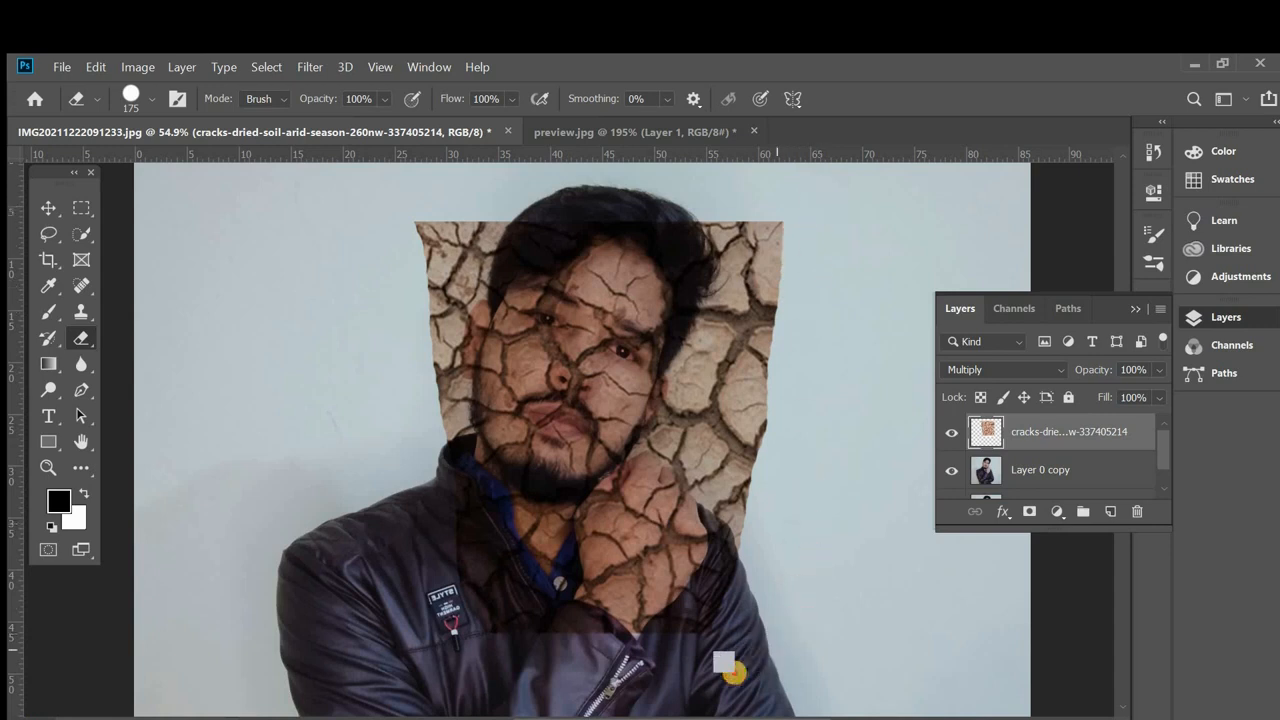
Warp the cracked-soil layer, pulling its lower corners, upper-left corner and left edge inward toward the man's body
click(47, 207)
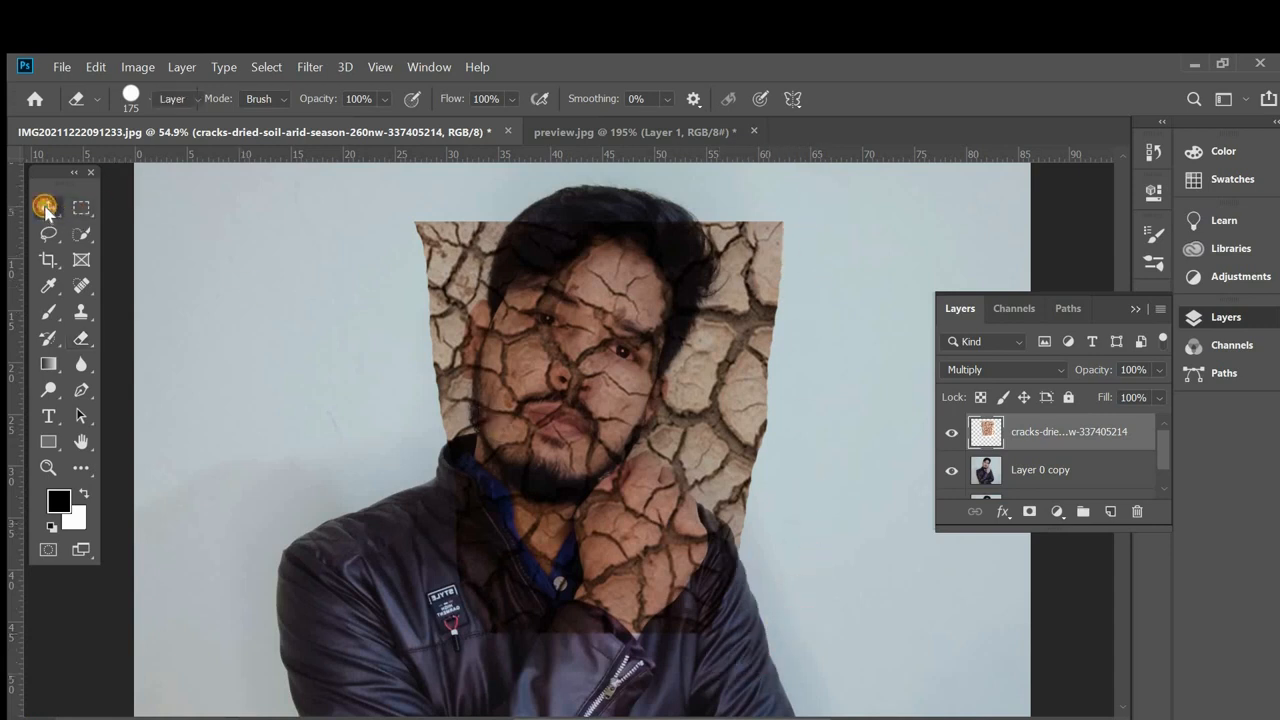
click(50, 232)
key(ctrl+t)
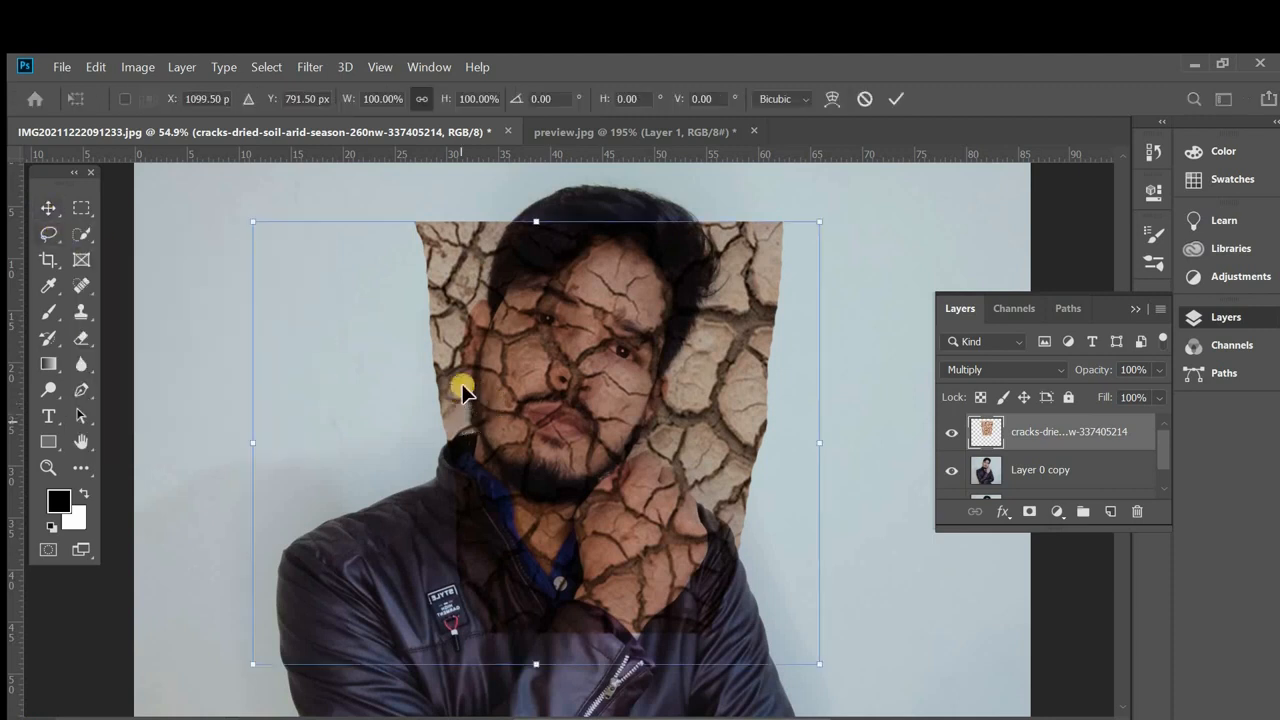
right_click(566, 343)
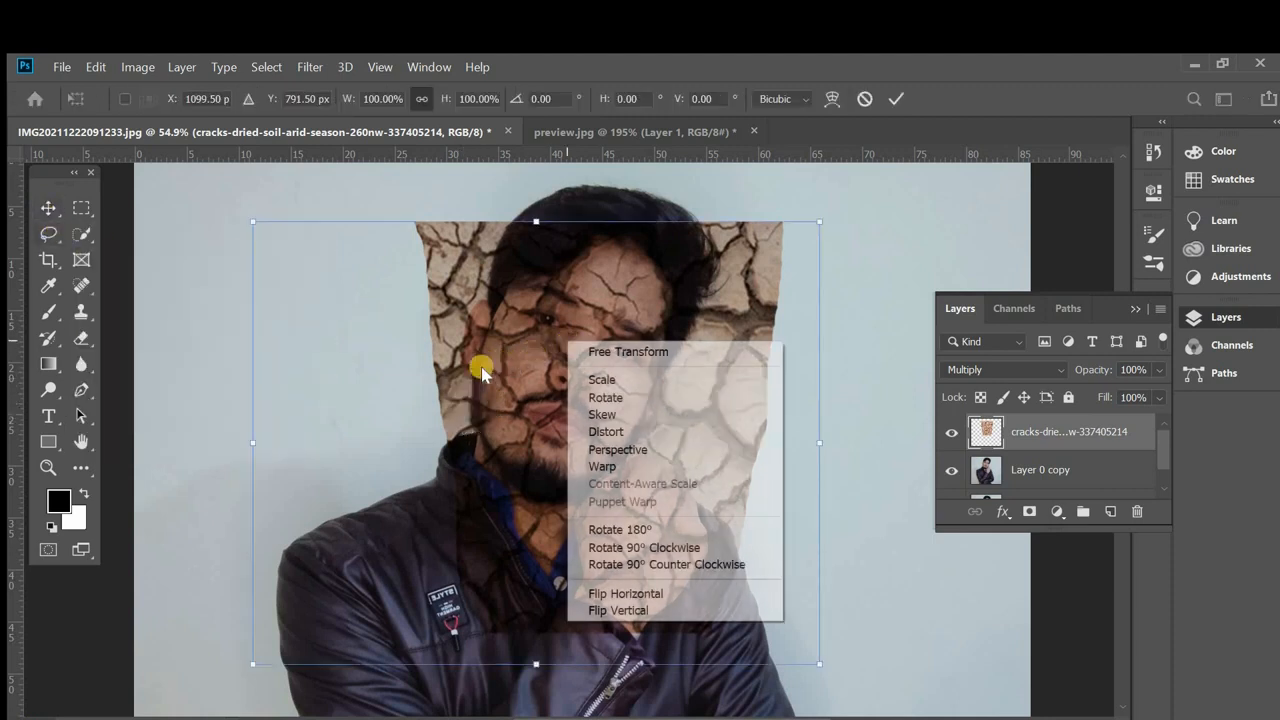
click(643, 466)
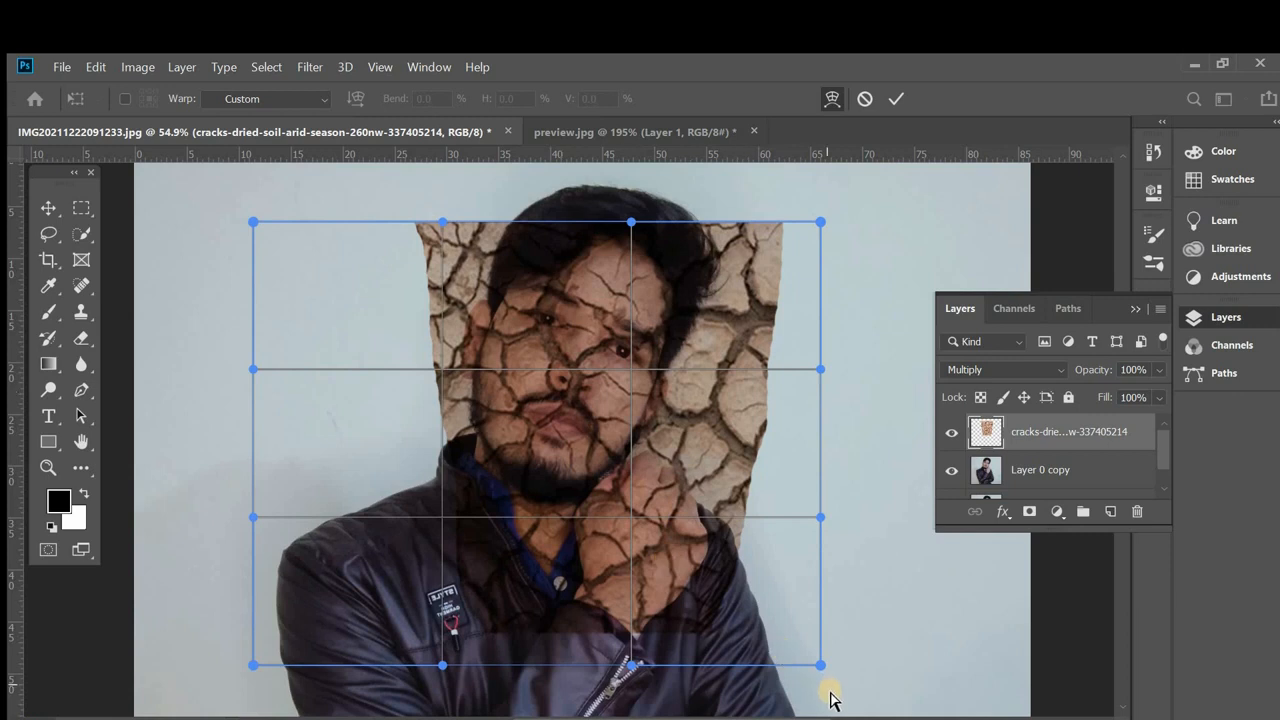
drag(803, 670, 725, 691)
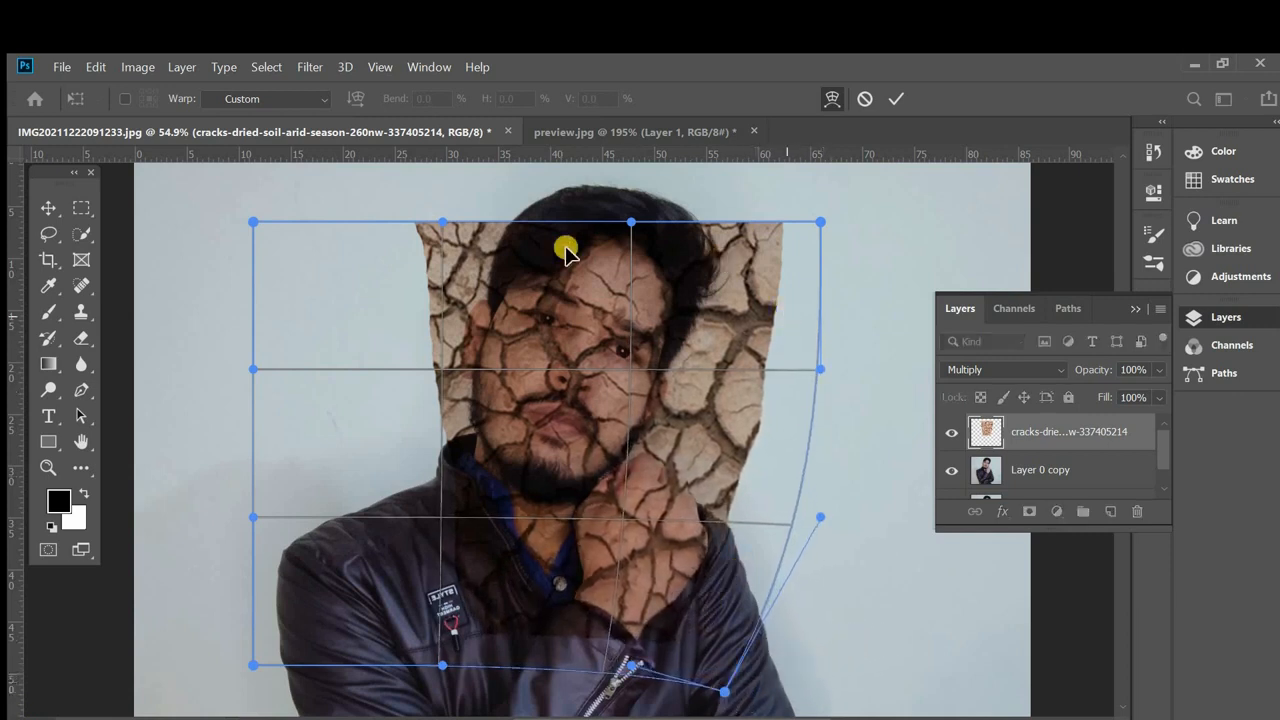
drag(257, 223, 342, 209)
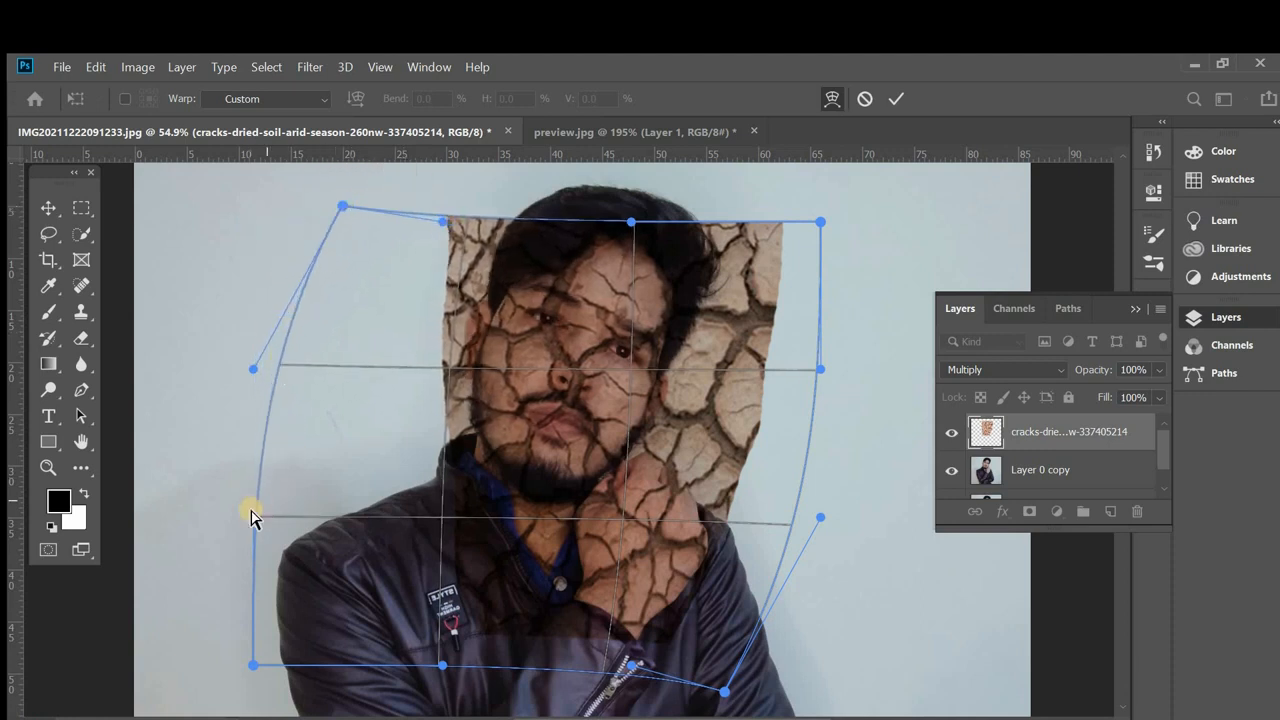
drag(252, 517, 319, 470)
click(301, 605)
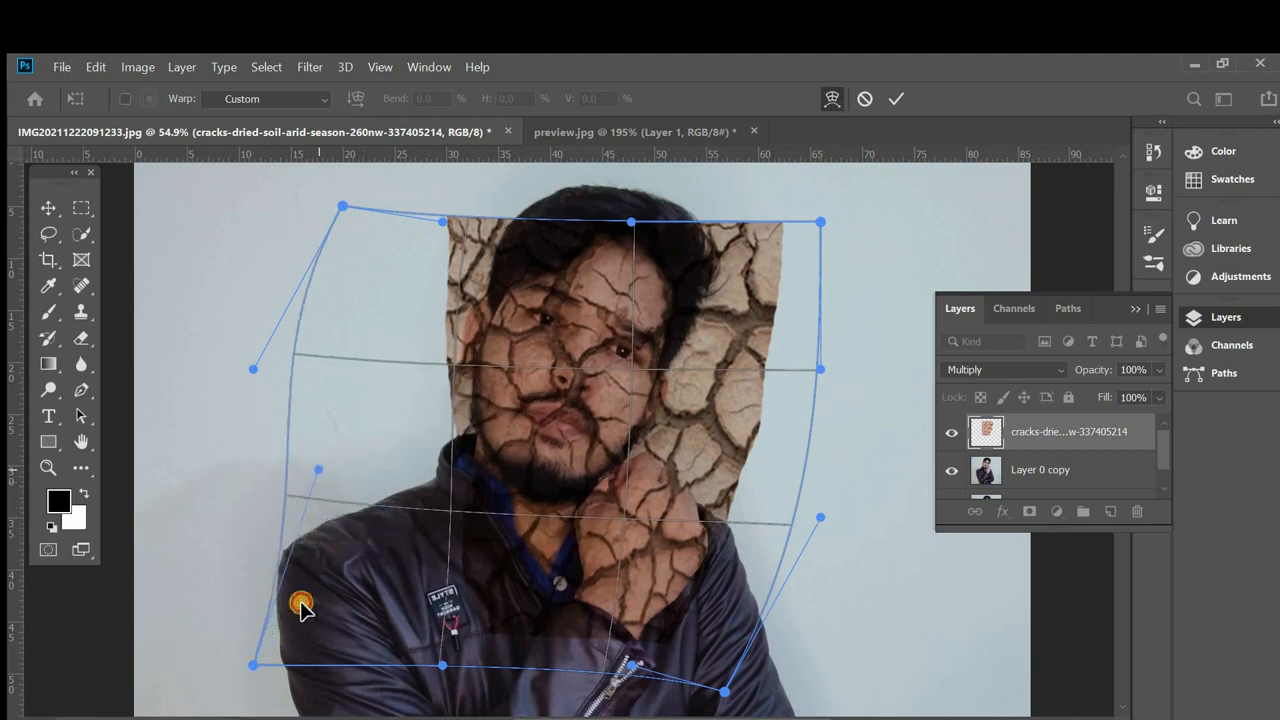
drag(256, 666, 403, 588)
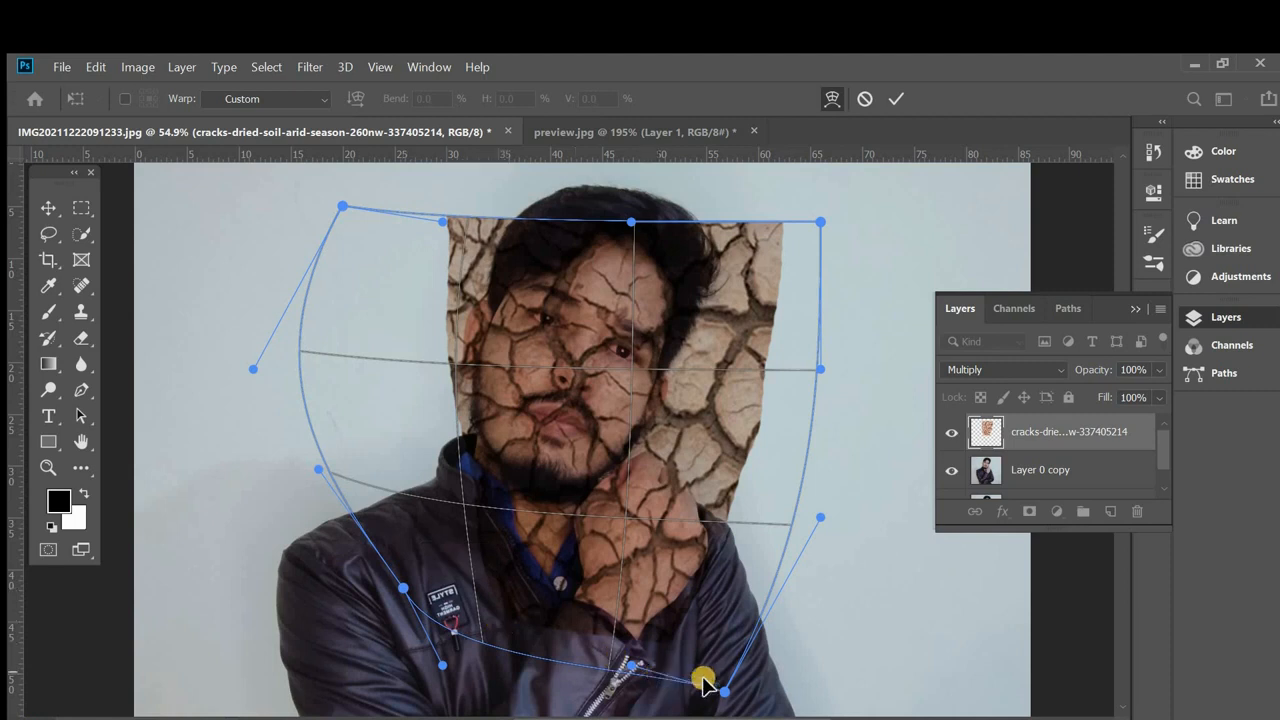
Narrow the warp around the head by pulling both upper corners and the left edge further inward
drag(724, 697, 698, 708)
drag(818, 221, 705, 212)
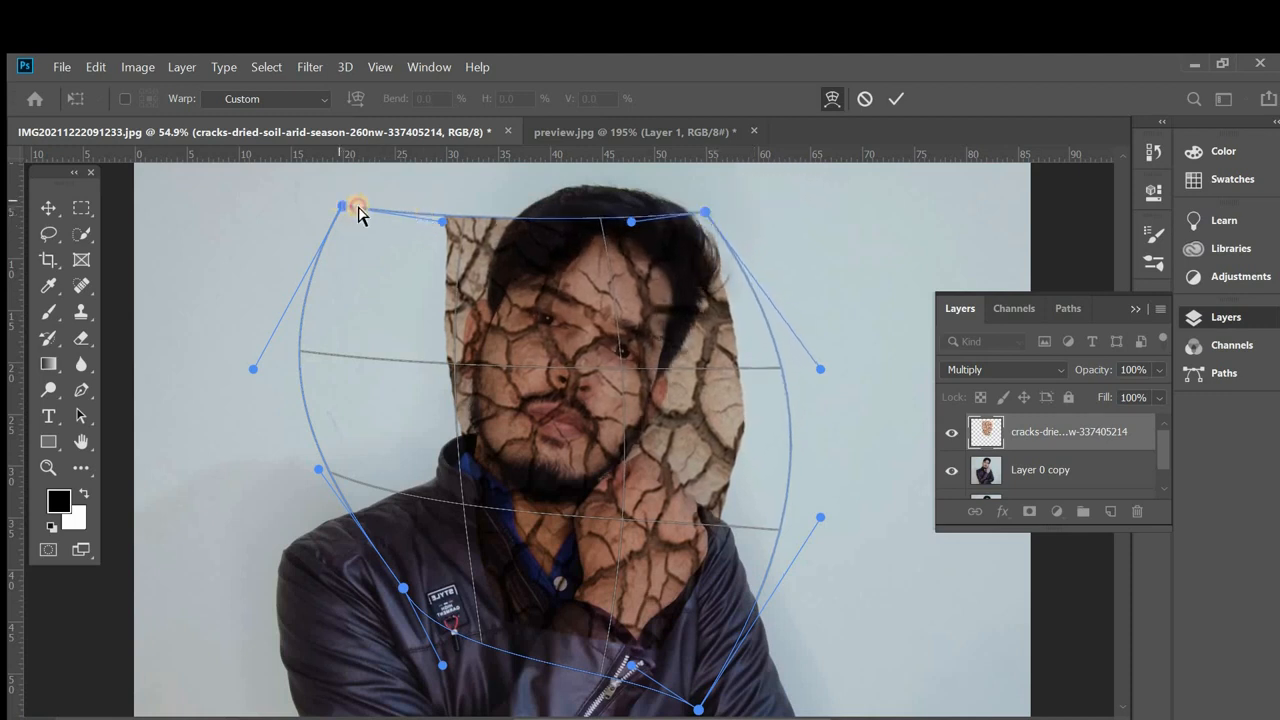
drag(358, 207, 424, 207)
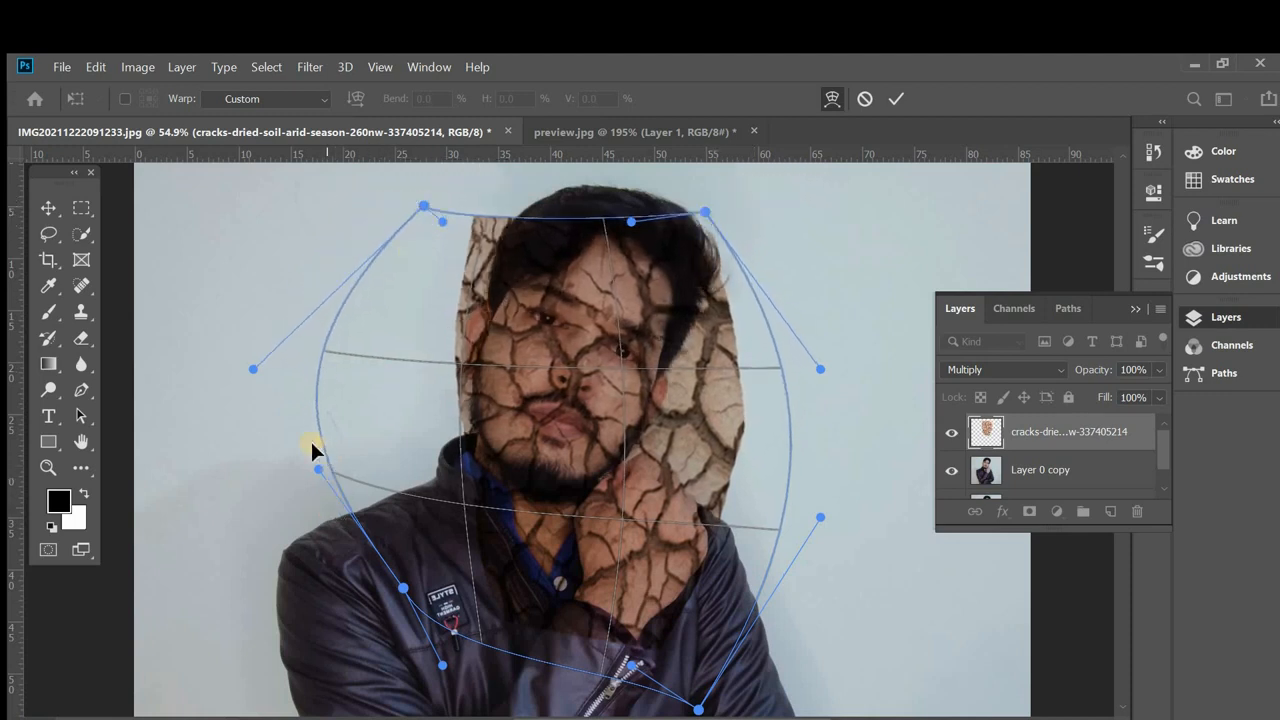
drag(293, 393, 359, 452)
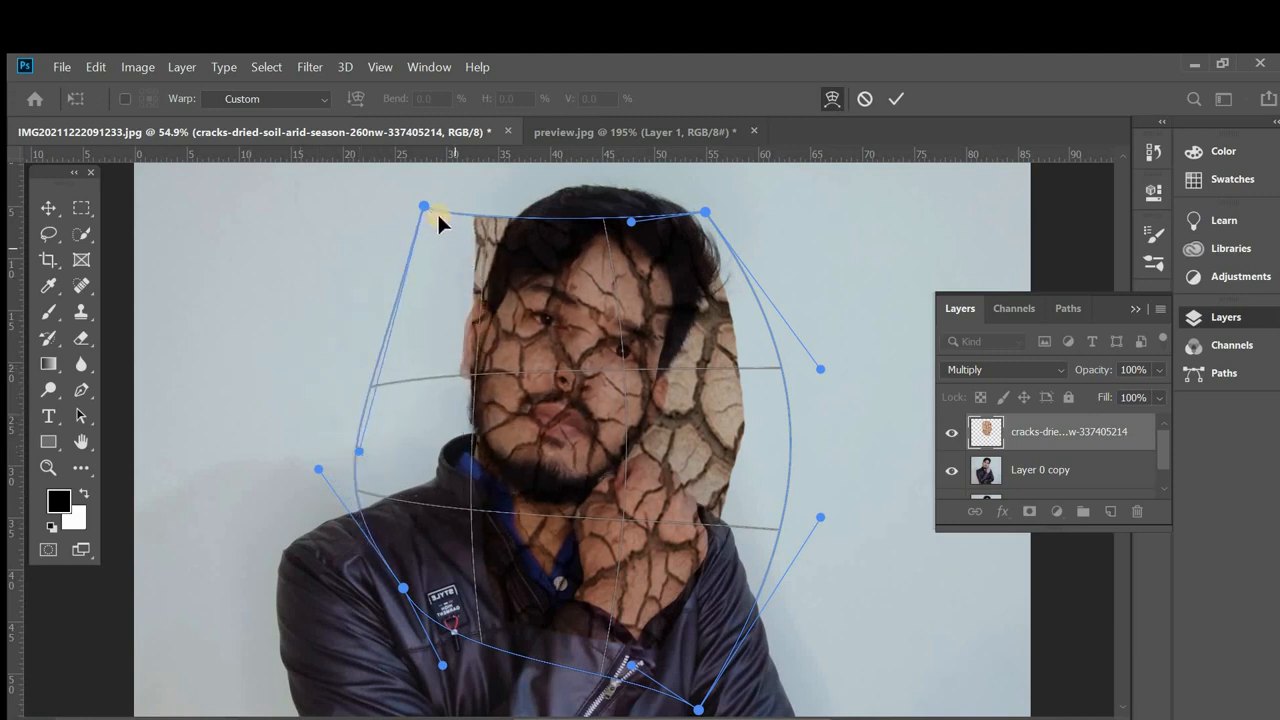
drag(427, 210, 456, 219)
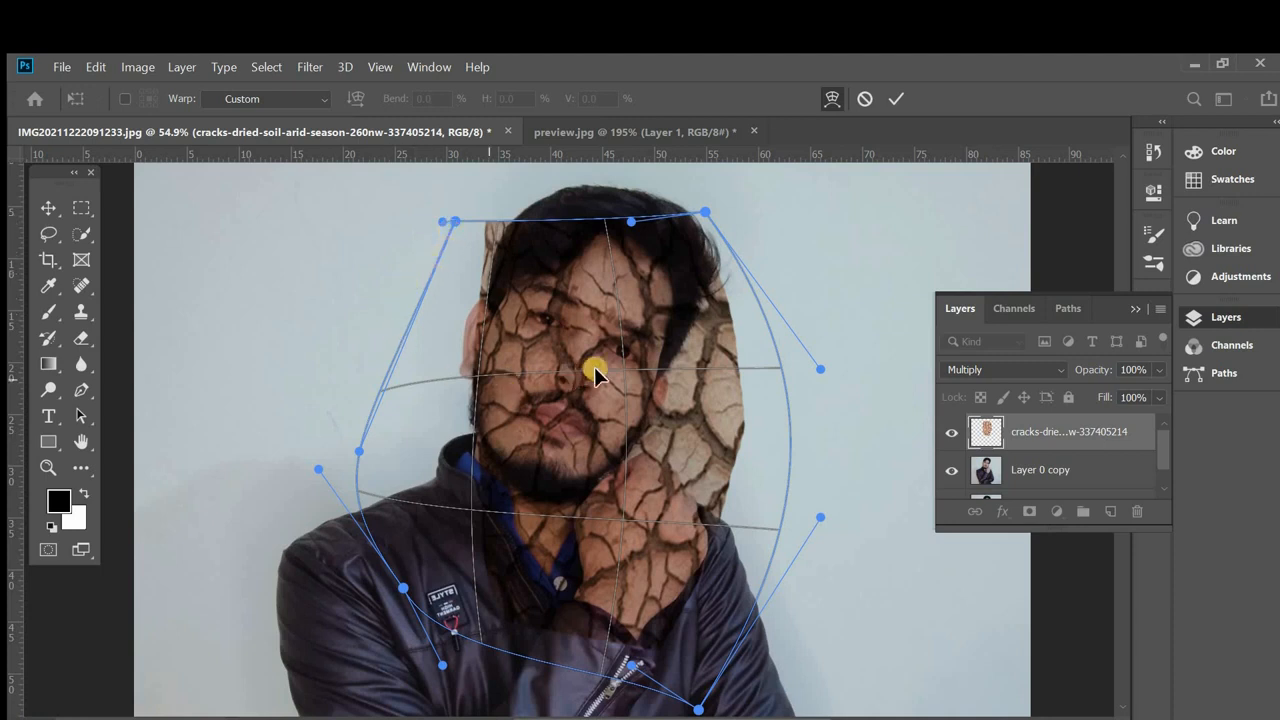
Bend the warp mesh's interior over the face, bulge its lower right side past the hand, and apply the warp
drag(606, 409, 579, 445)
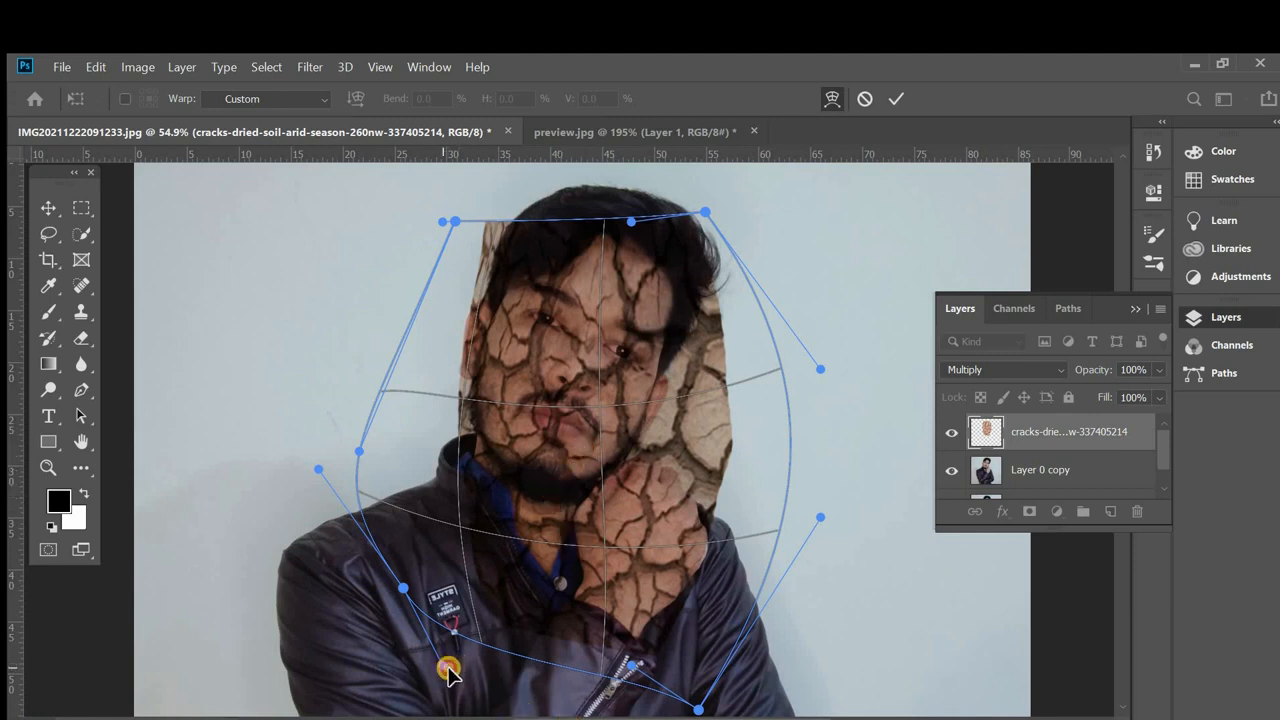
drag(448, 670, 453, 620)
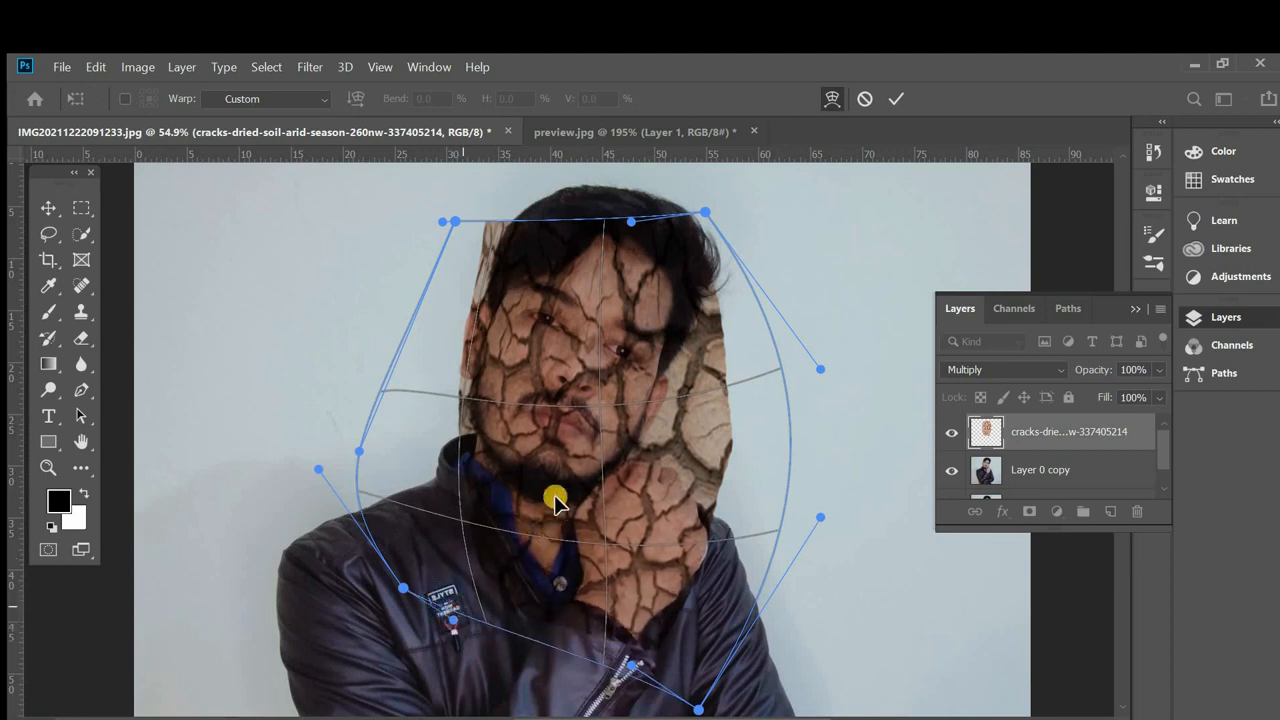
drag(553, 467, 531, 437)
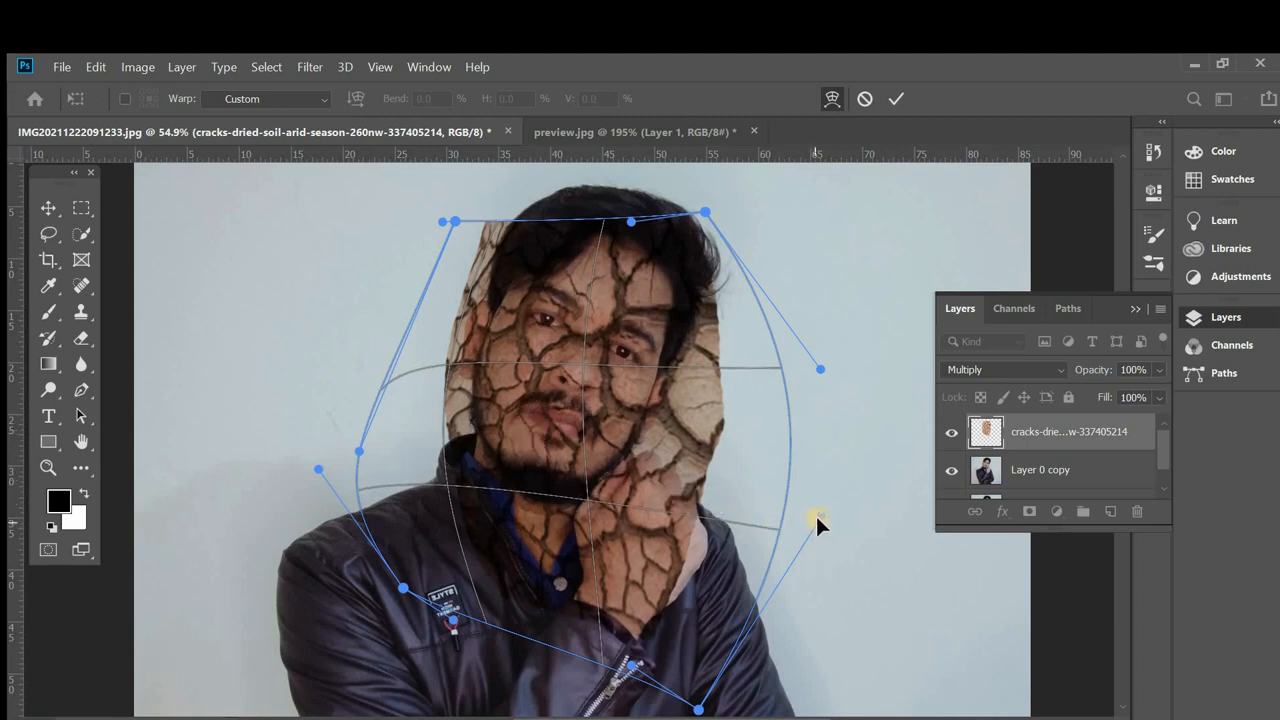
drag(815, 513, 877, 610)
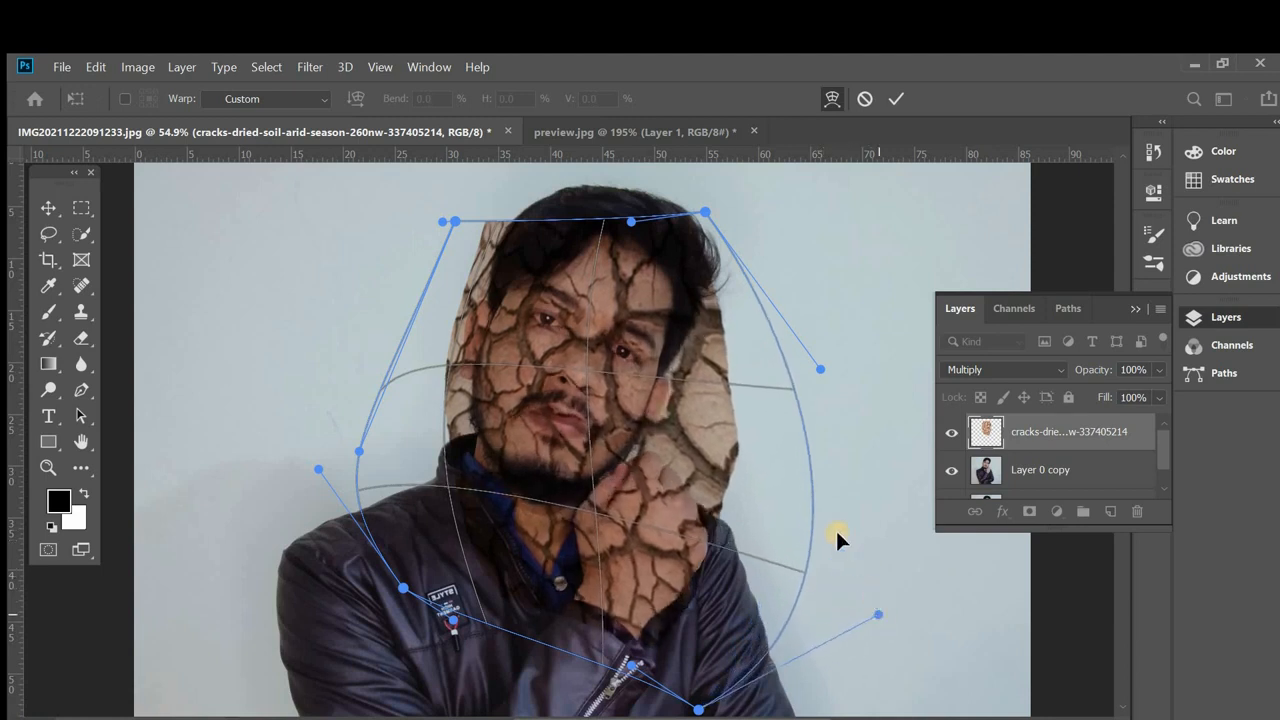
click(896, 98)
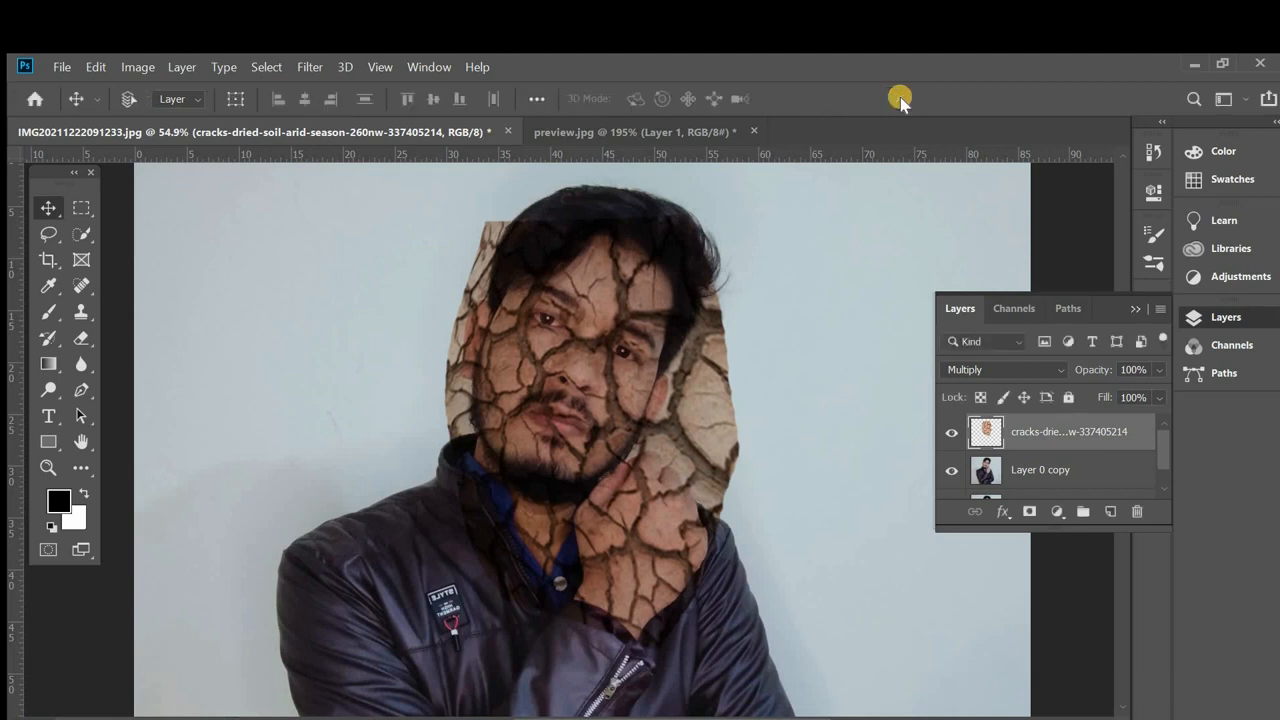
Add a Levels adjustment layer above the cracked-soil layer and clip it to that layer
click(1064, 515)
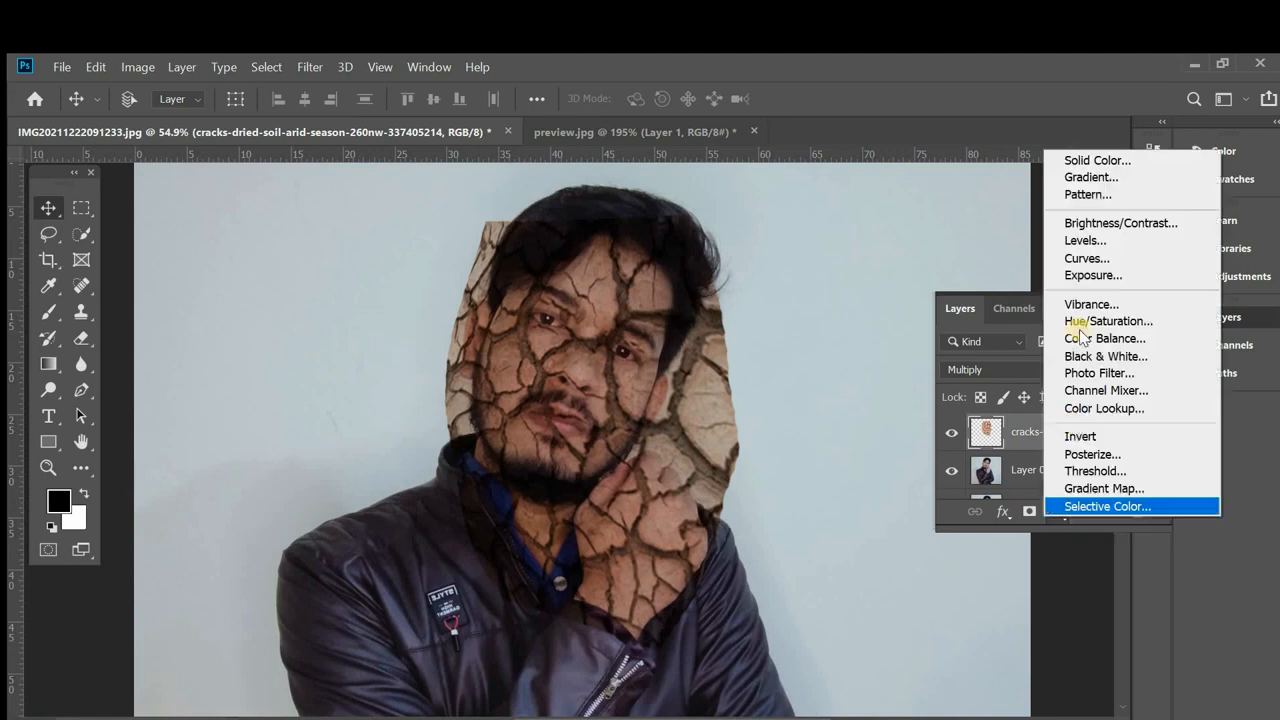
click(1088, 240)
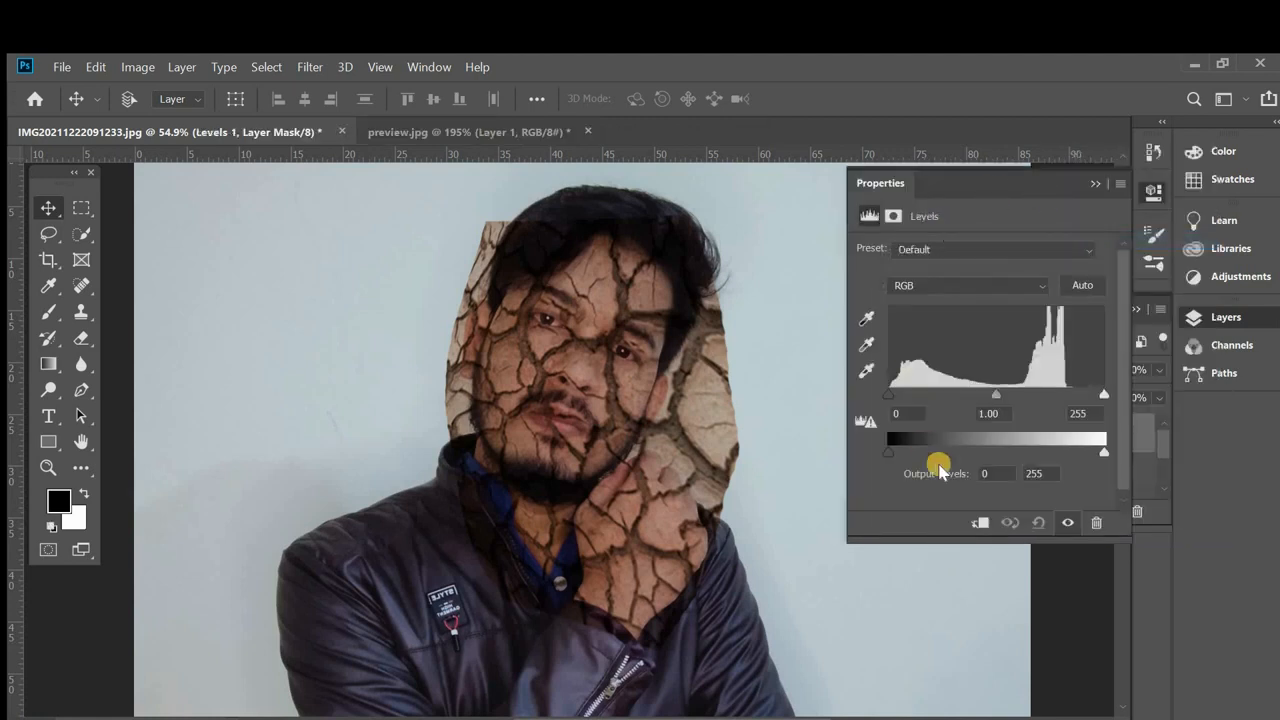
click(974, 522)
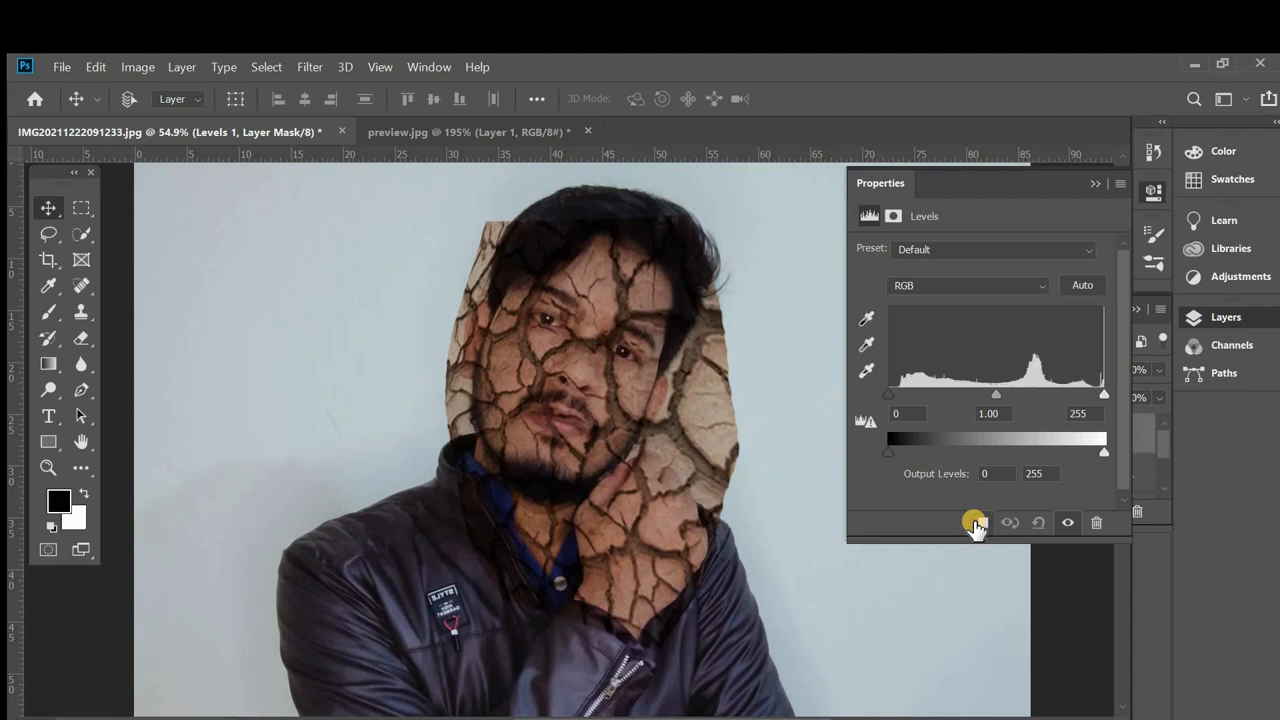
Set the Levels input black point to 25 and white point to 138 so mainly the cracks show on the skin
drag(1103, 397, 1040, 390)
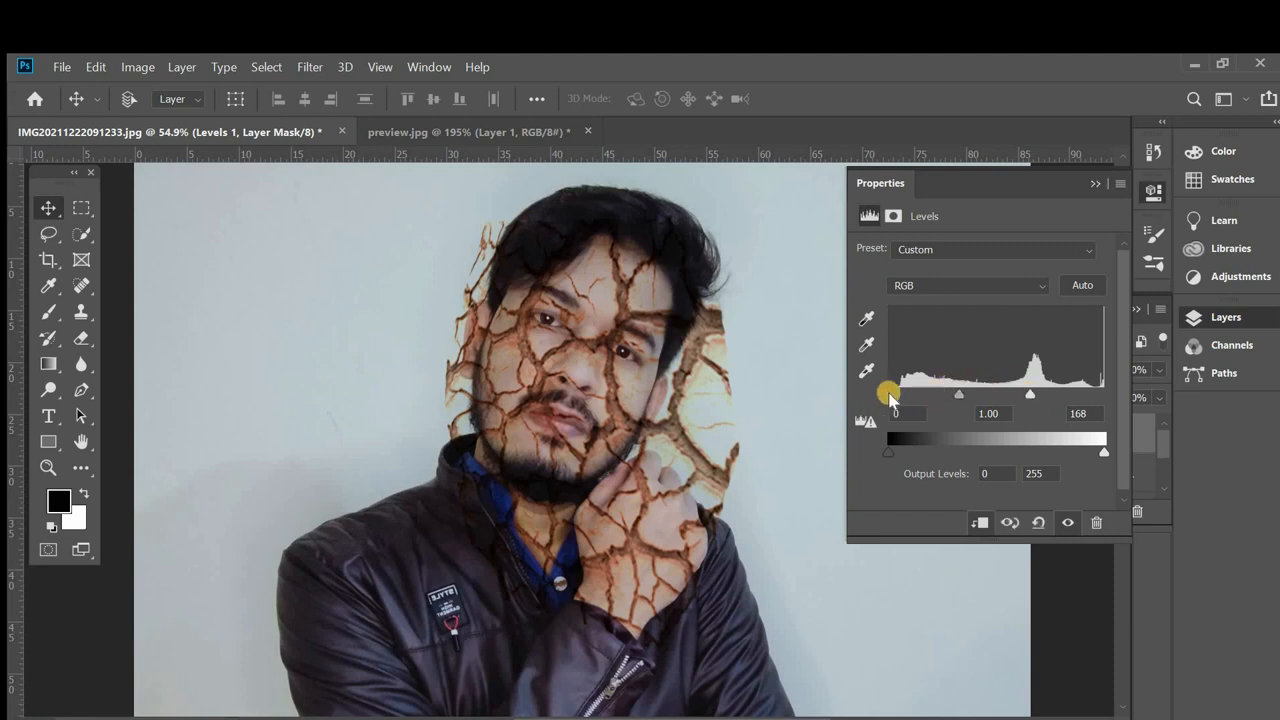
drag(893, 394, 911, 400)
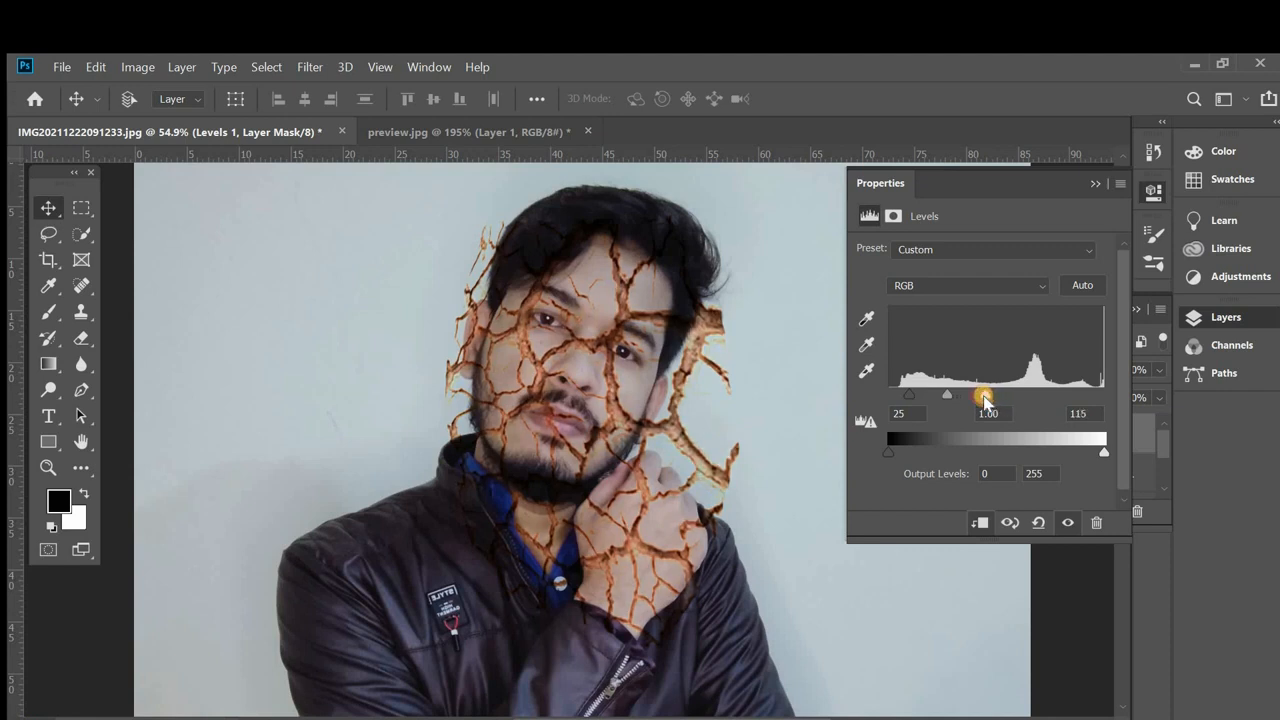
drag(1002, 398, 1008, 397)
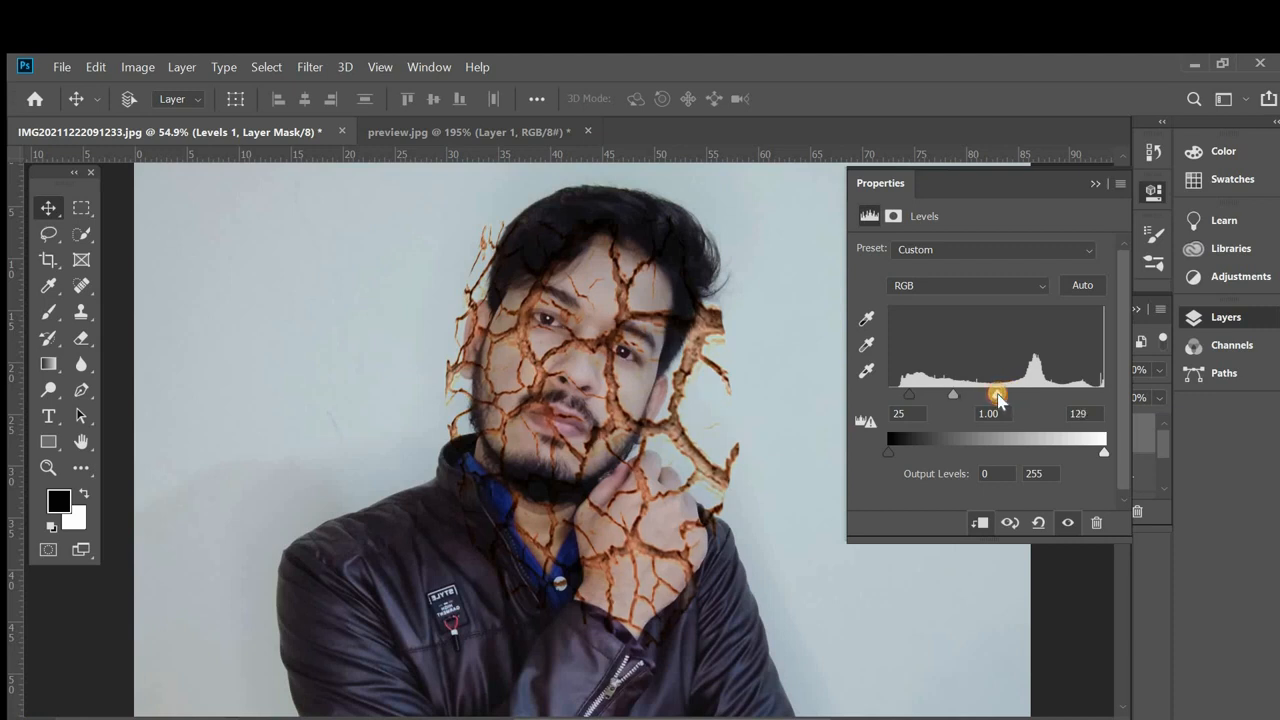
drag(1008, 398, 1011, 398)
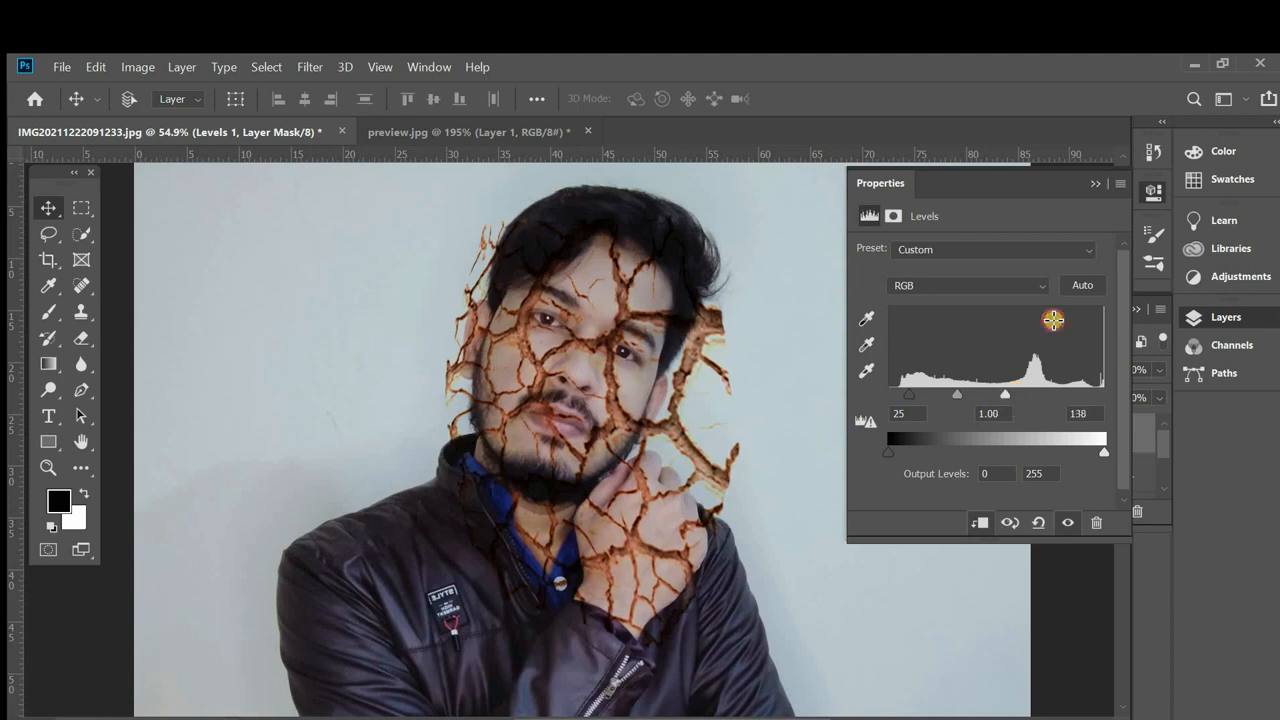
click(1090, 190)
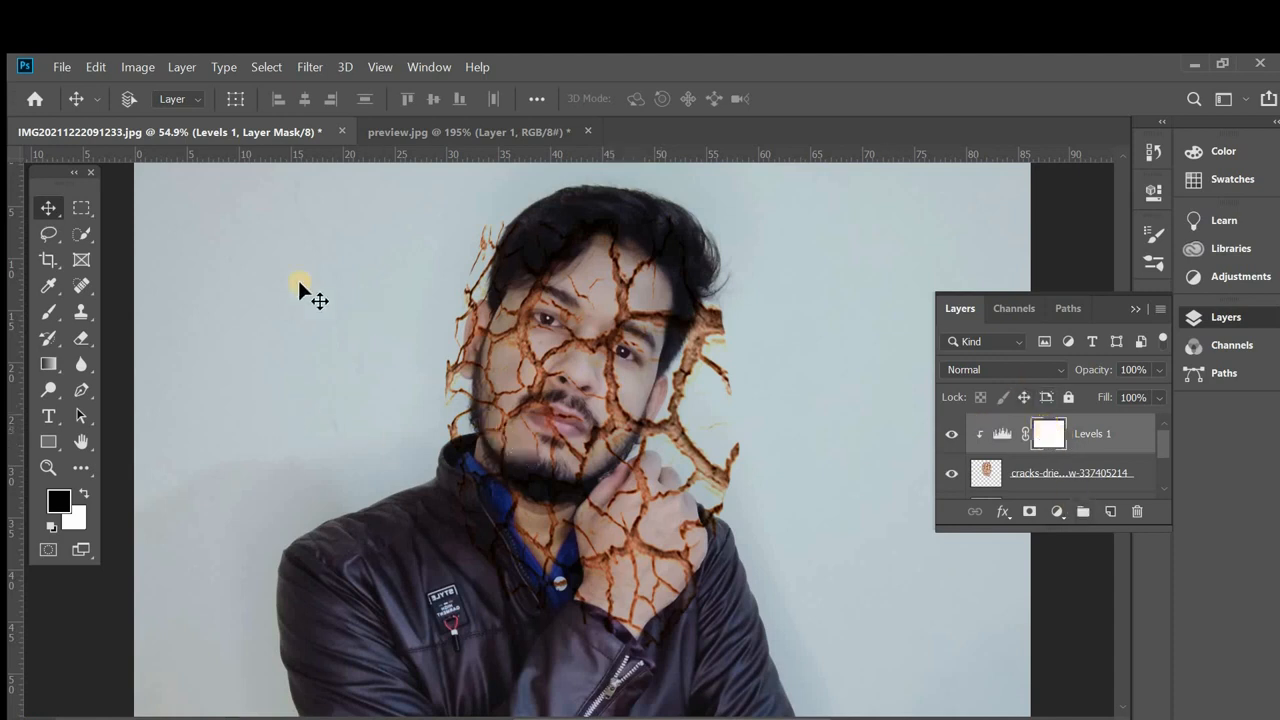
Paint black on the Levels mask with a 20 px soft brush along the cracks on the forehead, nose bridge and right cheek
click(49, 313)
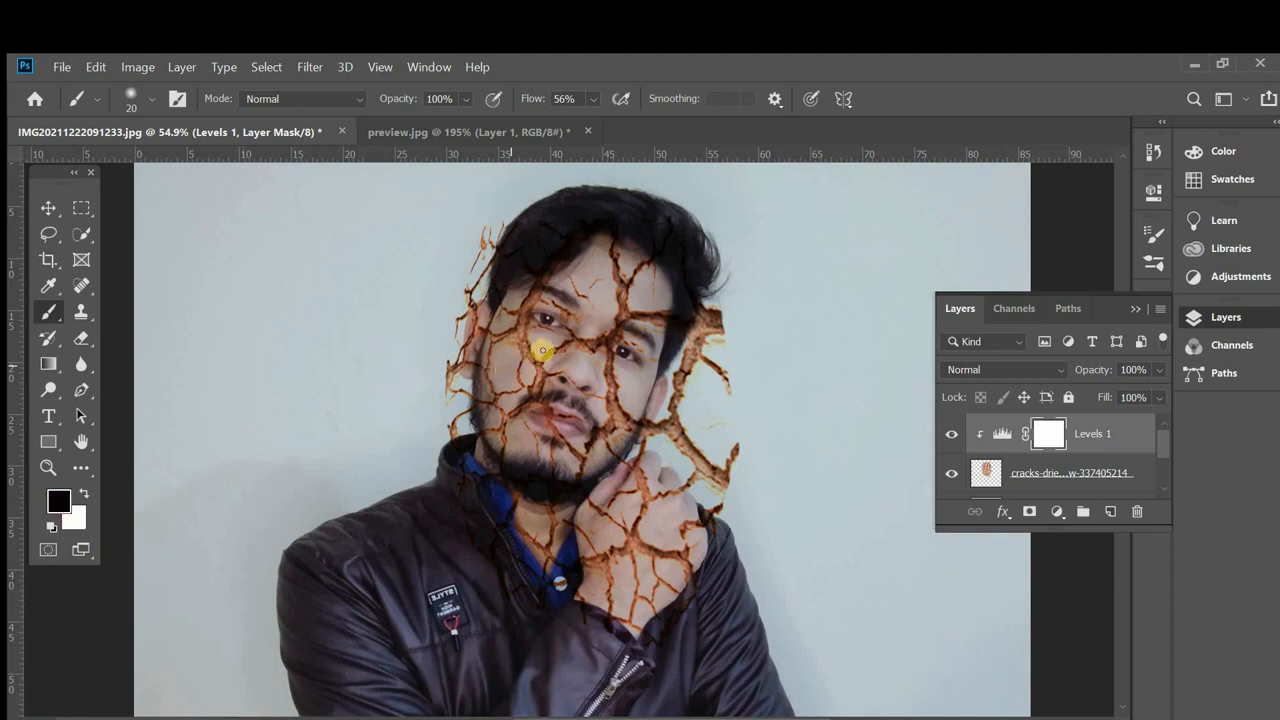
scroll(598, 340, up, 1)
scroll(620, 280, up, 2)
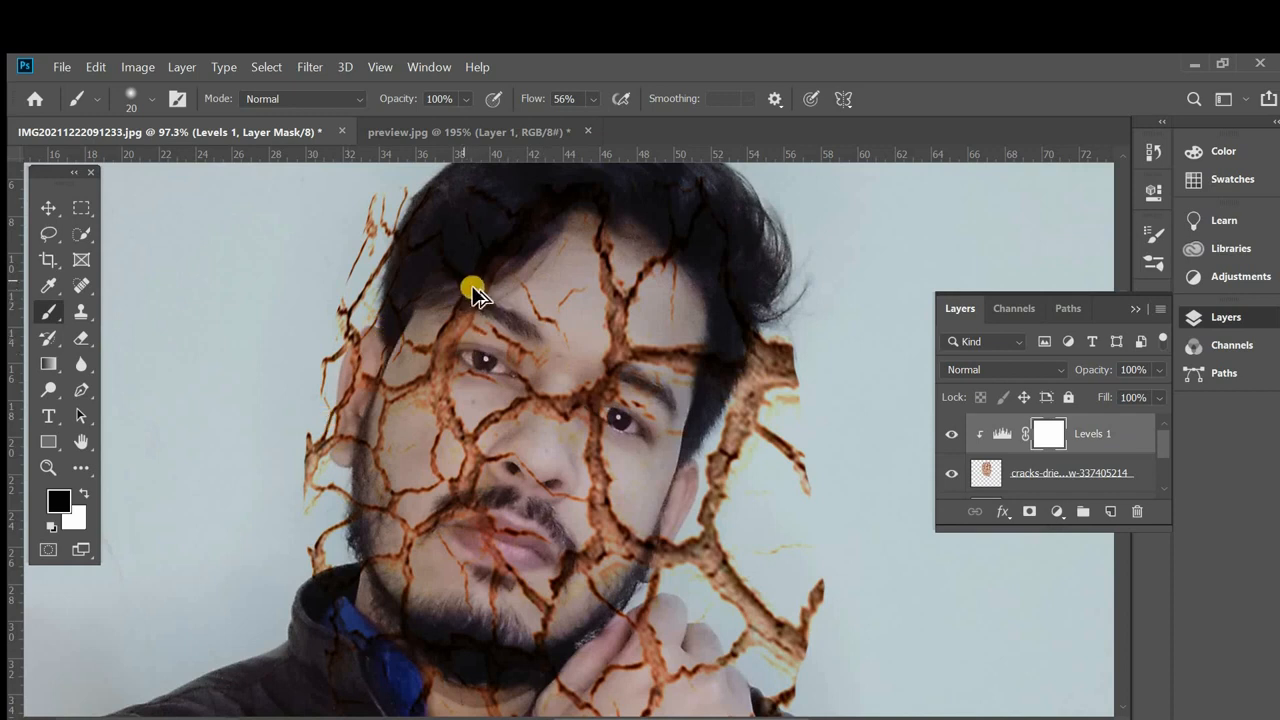
scroll(480, 300, up, 1)
mouse_move(466, 313)
mouse_down()
mouse_move(429, 400)
mouse_move(447, 370)
mouse_move(433, 405)
mouse_move(474, 457)
mouse_move(534, 409)
mouse_move(568, 420)
mouse_move(618, 395)
mouse_move(634, 351)
mouse_move(640, 237)
mouse_up()
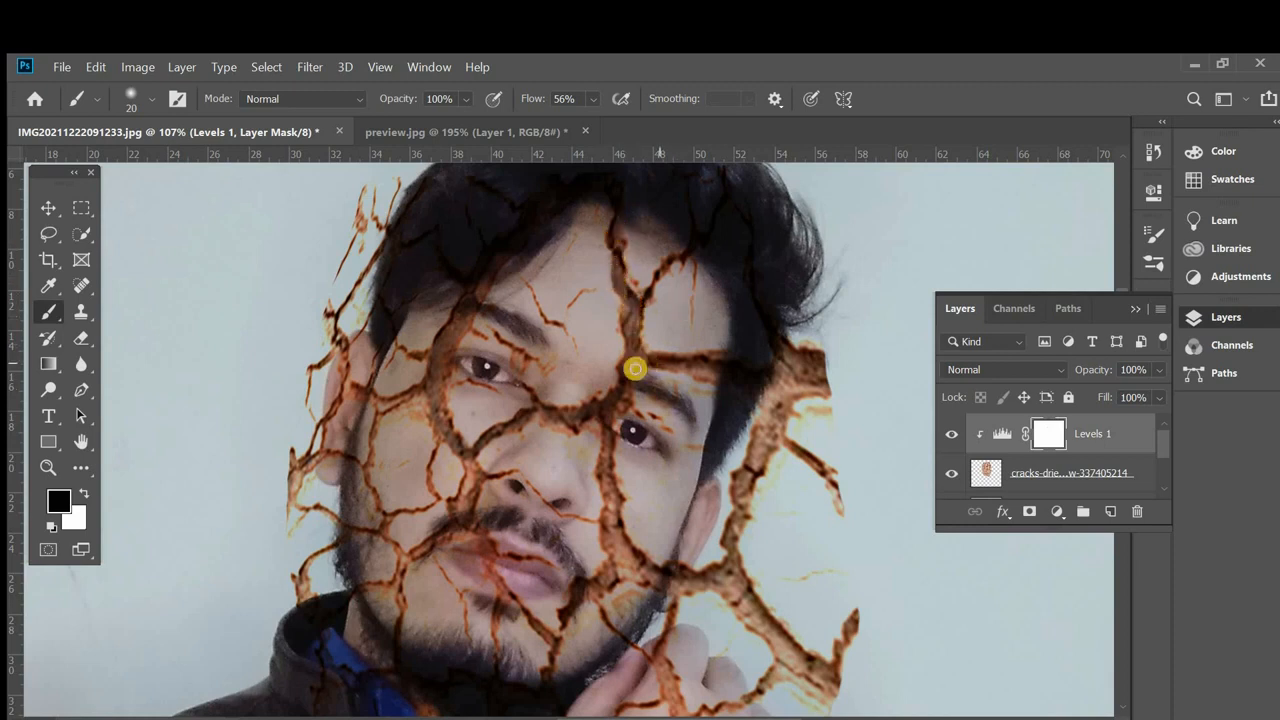
drag(640, 361, 732, 375)
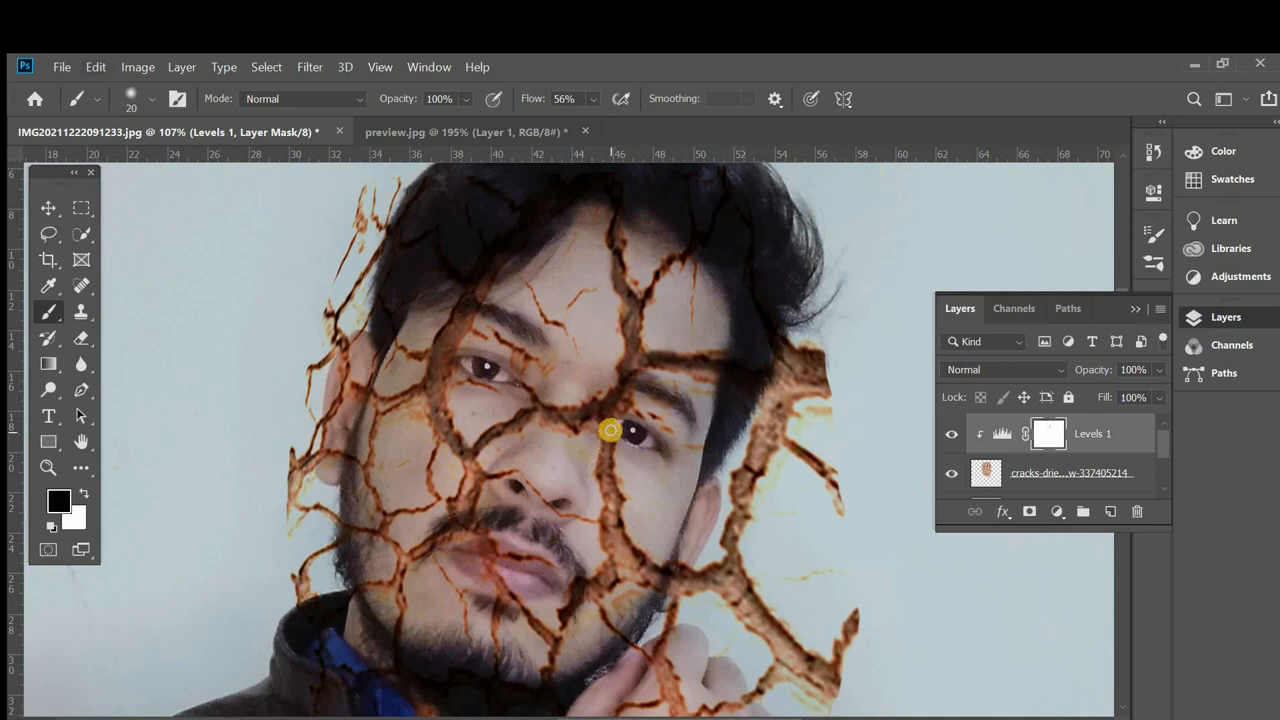
mouse_move(609, 429)
mouse_down()
mouse_move(617, 558)
mouse_move(565, 622)
mouse_up()
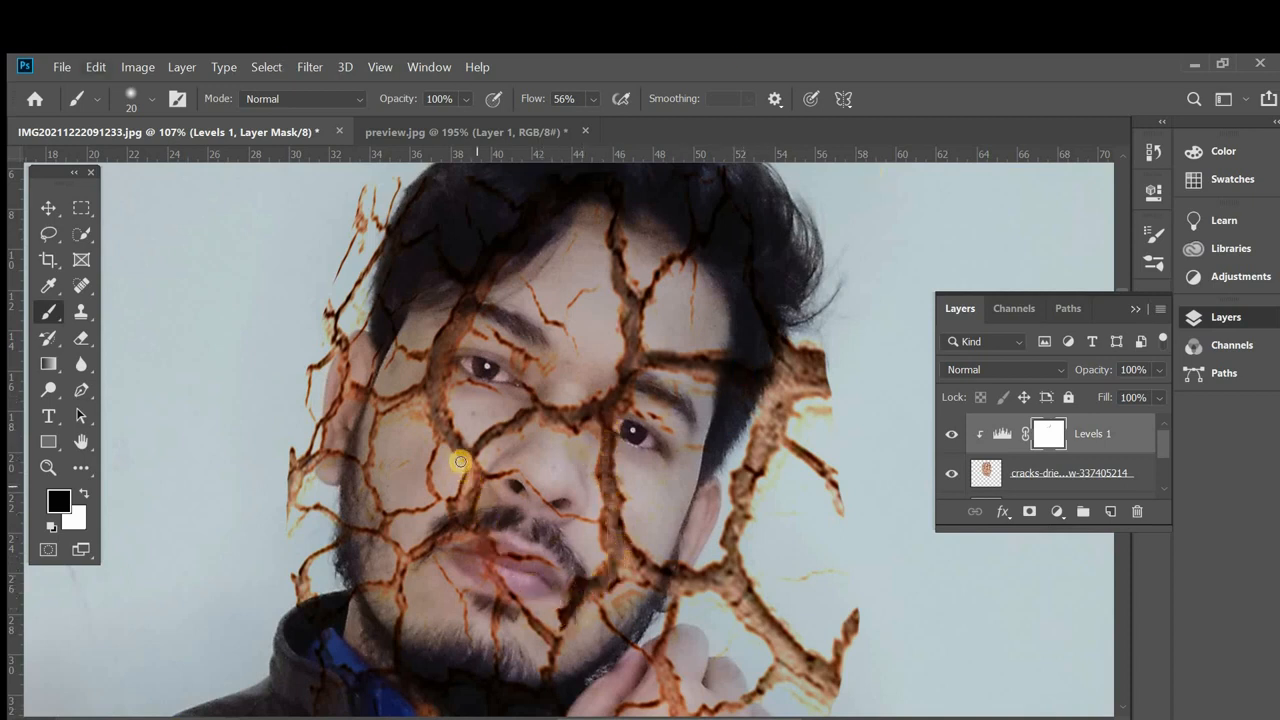
Paint along the cracks on the left cheek, temple and jaw on the Levels mask to soften the Levels effect there
mouse_move(479, 475)
mouse_down()
mouse_move(475, 527)
mouse_move(397, 583)
mouse_up()
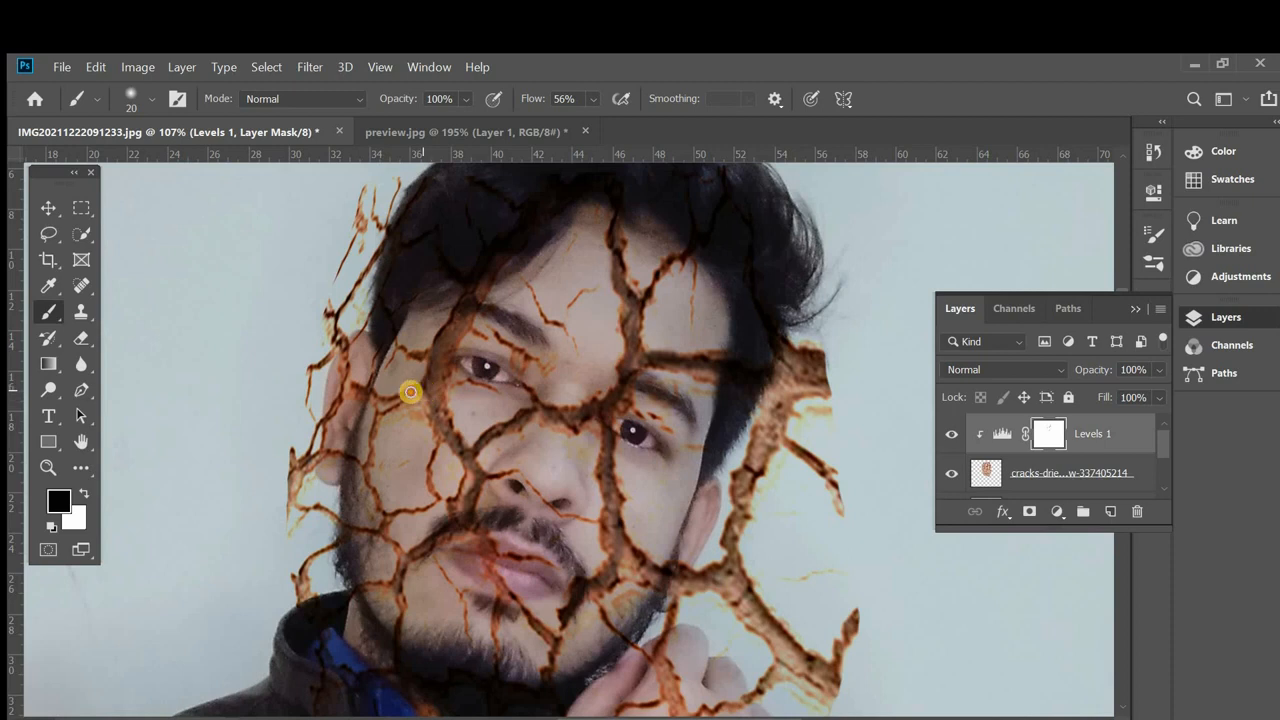
drag(410, 392, 361, 385)
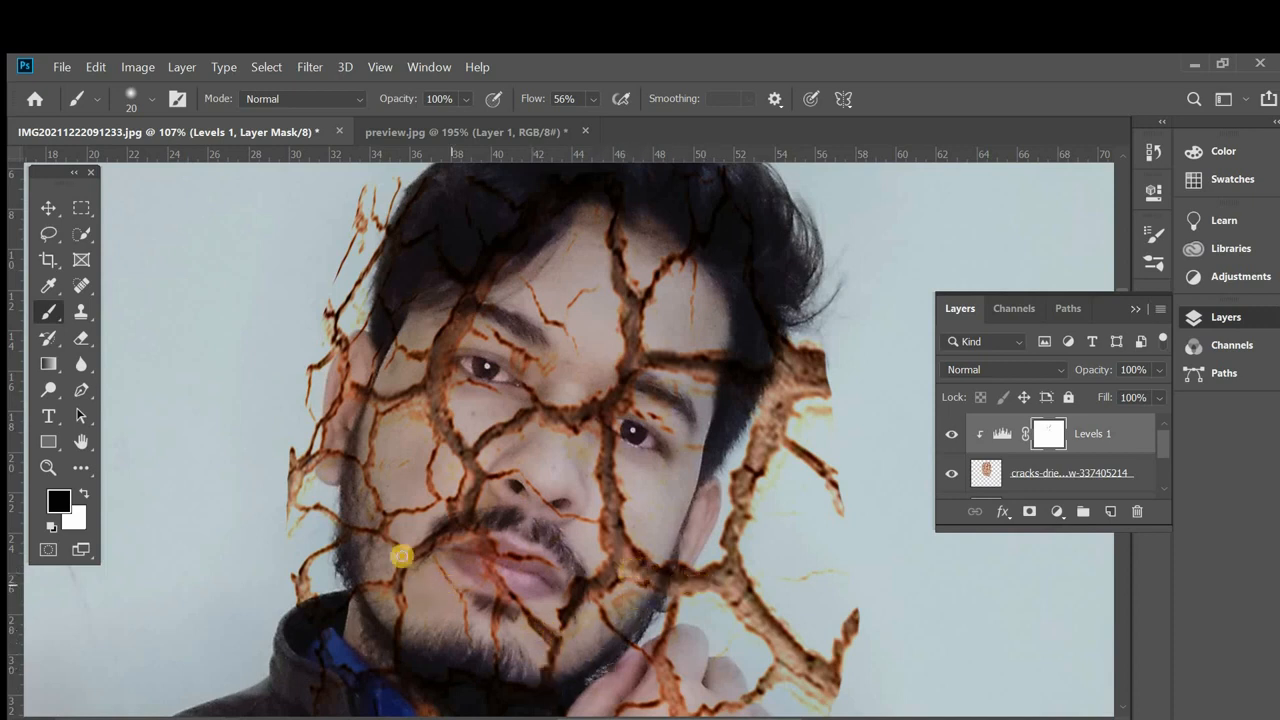
mouse_move(384, 512)
mouse_down()
mouse_move(360, 451)
mouse_move(382, 418)
mouse_move(371, 451)
mouse_move(457, 491)
mouse_move(437, 497)
mouse_move(374, 463)
mouse_move(372, 410)
mouse_up()
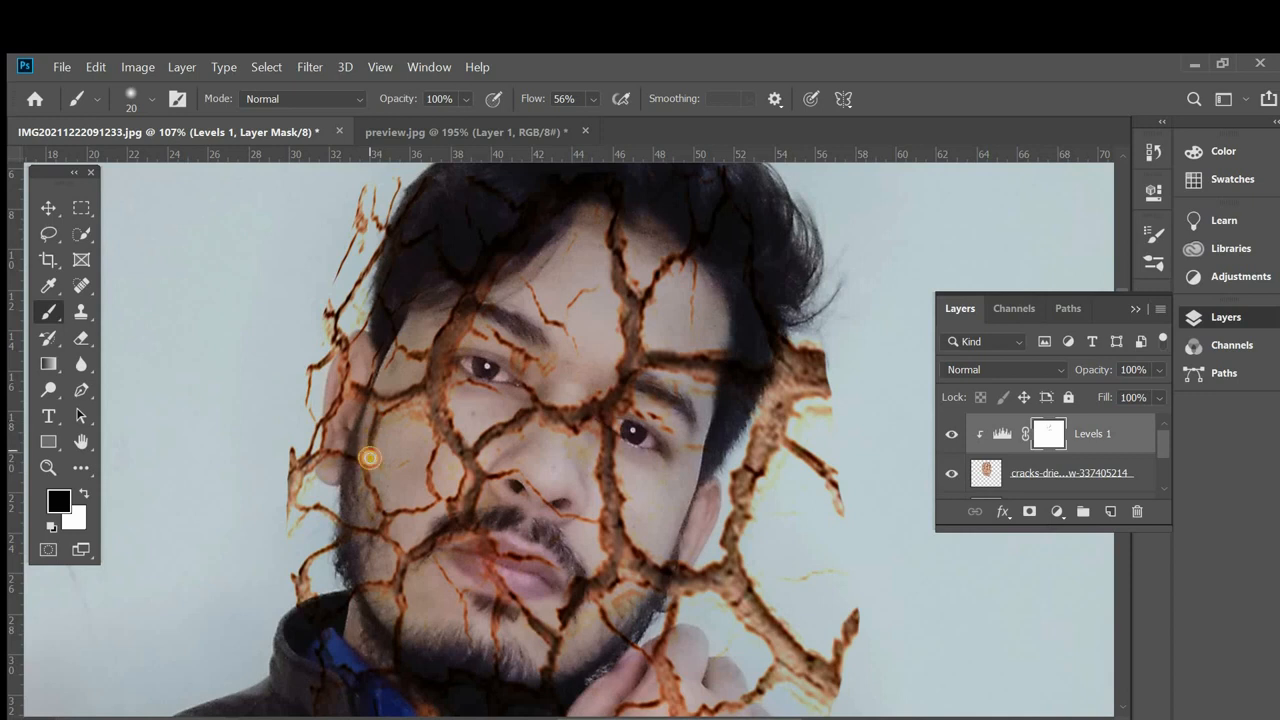
mouse_move(368, 475)
mouse_down()
mouse_move(385, 522)
mouse_move(369, 535)
mouse_move(403, 547)
mouse_move(400, 606)
mouse_up()
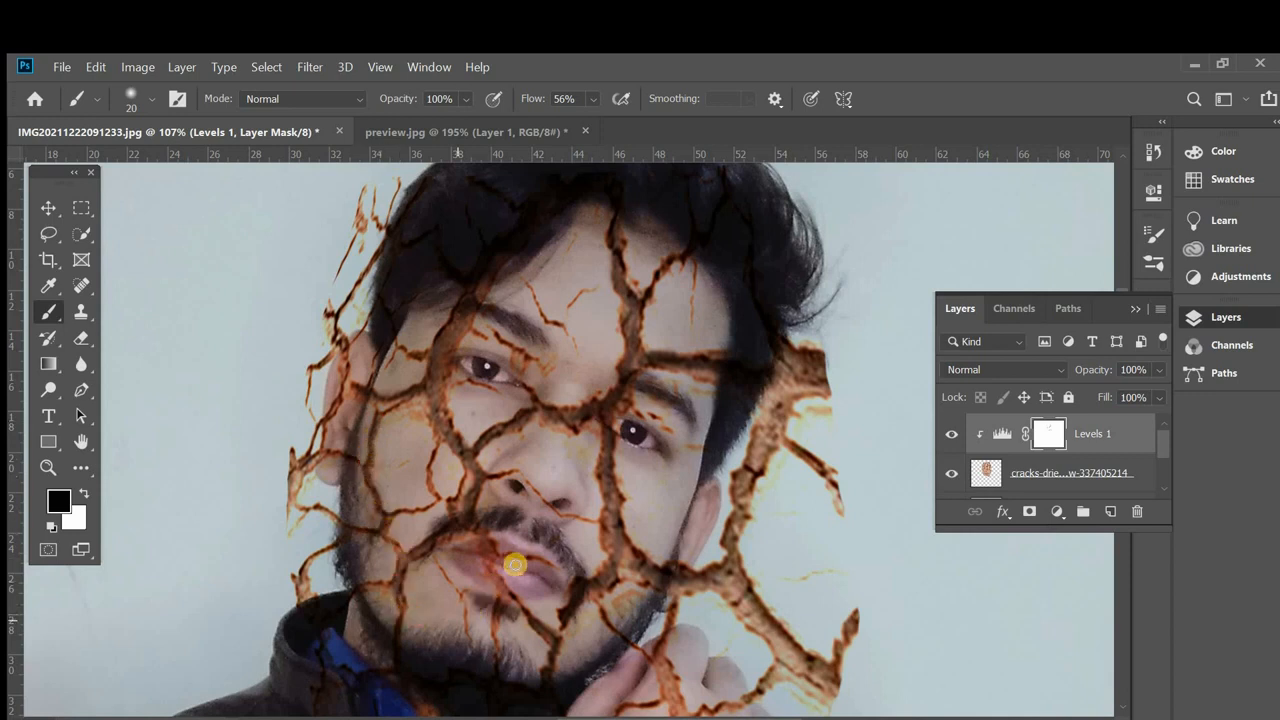
Paint black on the Levels mask along the hand's cracks, using a 9 px brush for the finer ones
alt+scroll(520, 568, down, 3)
scroll(514, 563, down, 5)
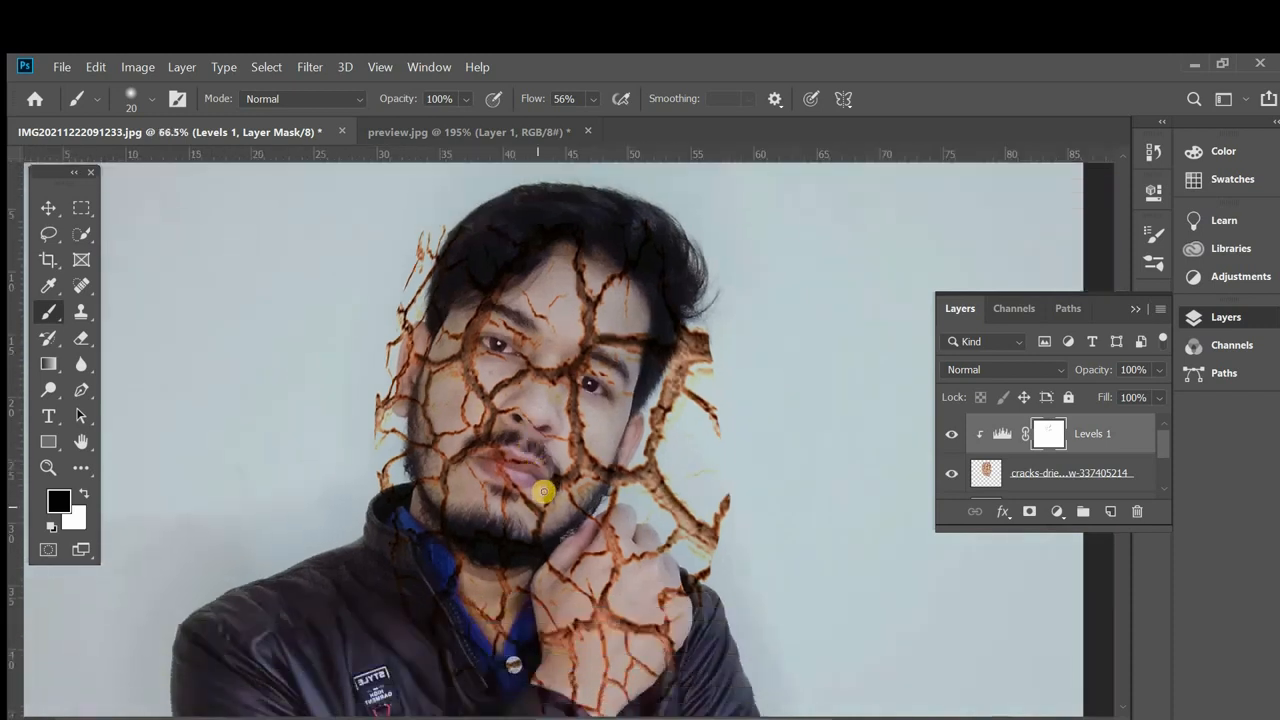
scroll(598, 380, down, 3)
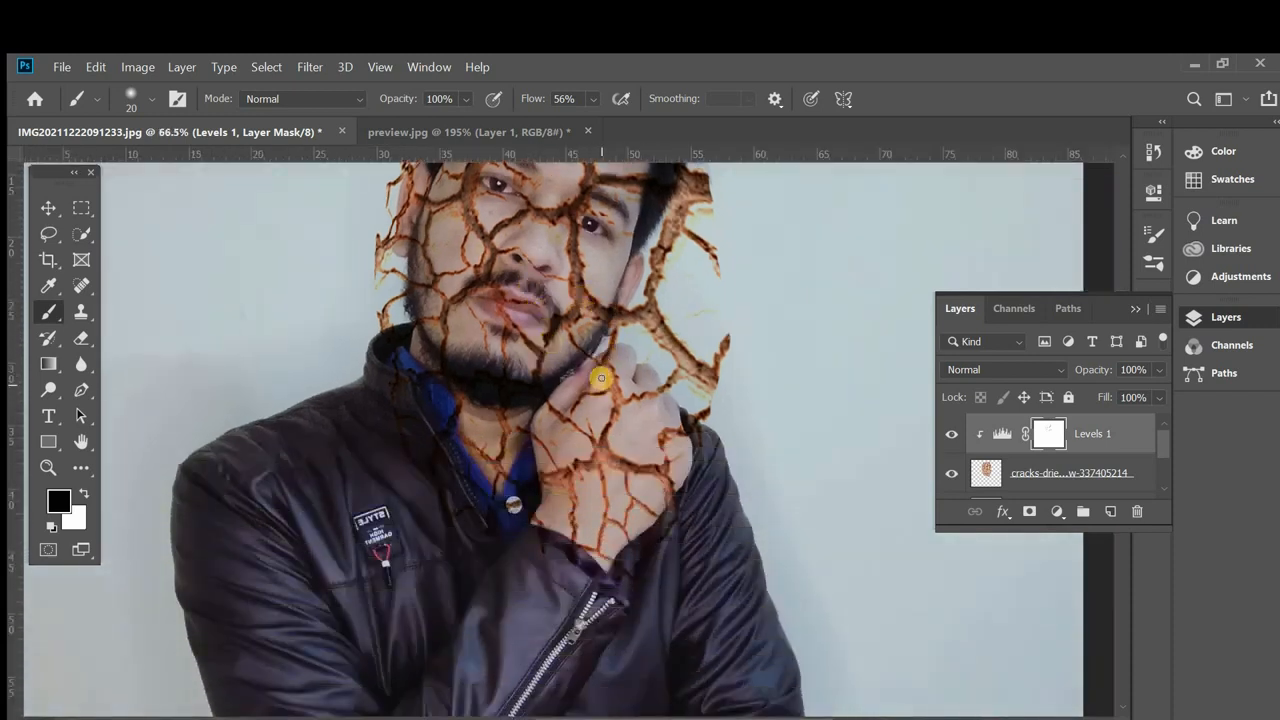
mouse_move(605, 367)
mouse_down()
mouse_move(595, 460)
mouse_move(553, 480)
mouse_move(603, 454)
mouse_move(663, 474)
mouse_move(674, 513)
mouse_move(676, 441)
mouse_up()
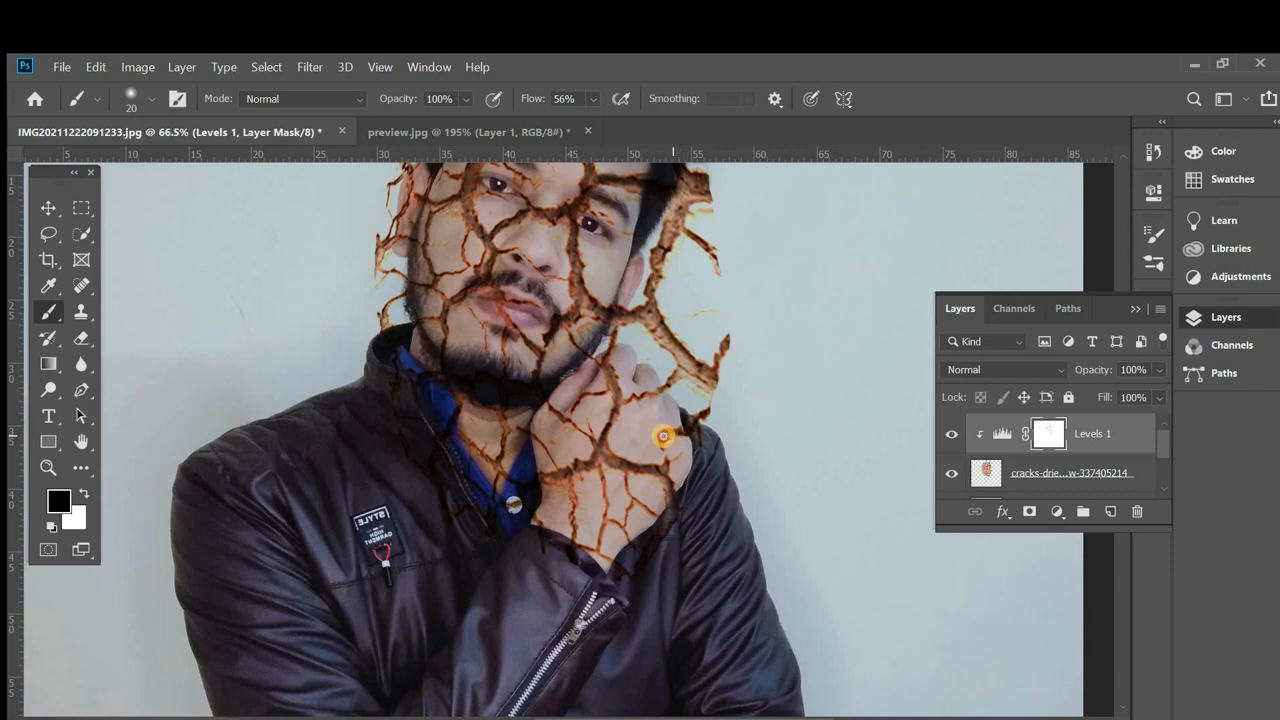
drag(640, 494, 604, 469)
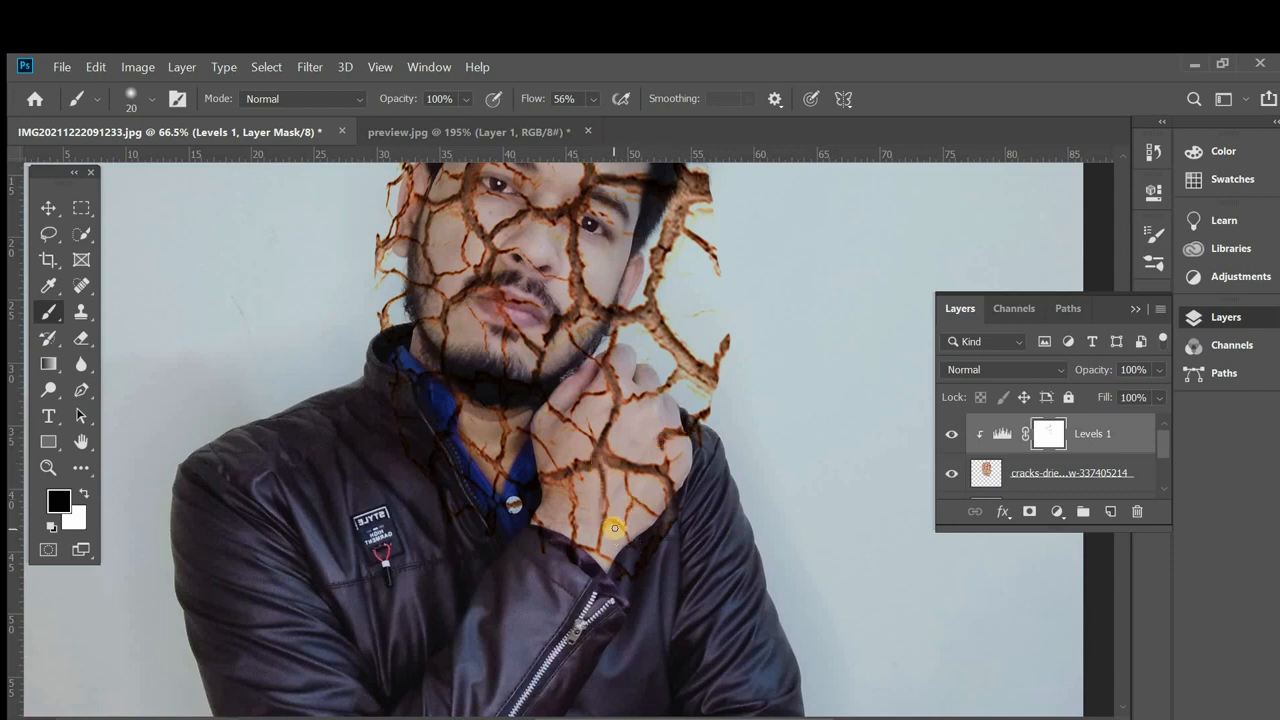
scroll(634, 491, up, 5)
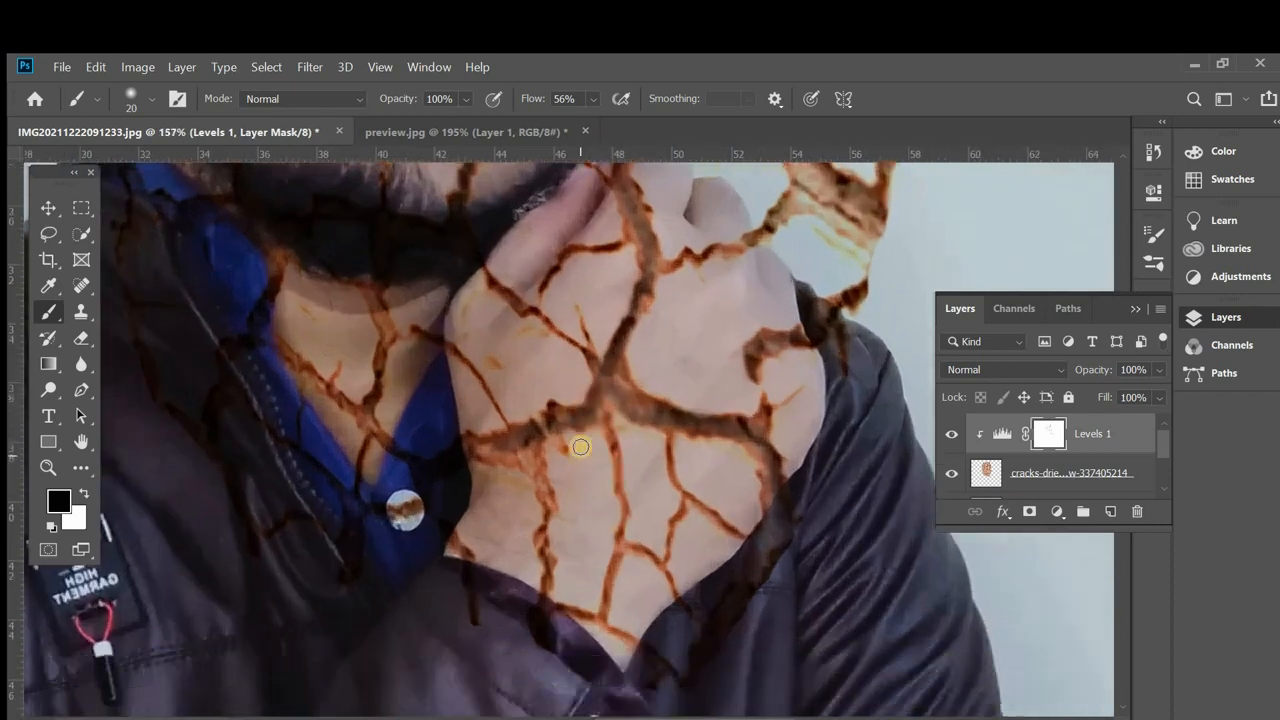
mouse_move(580, 447)
mouse_down()
mouse_move(603, 424)
mouse_move(622, 528)
mouse_move(606, 596)
mouse_move(580, 628)
mouse_move(549, 603)
mouse_move(533, 454)
mouse_up()
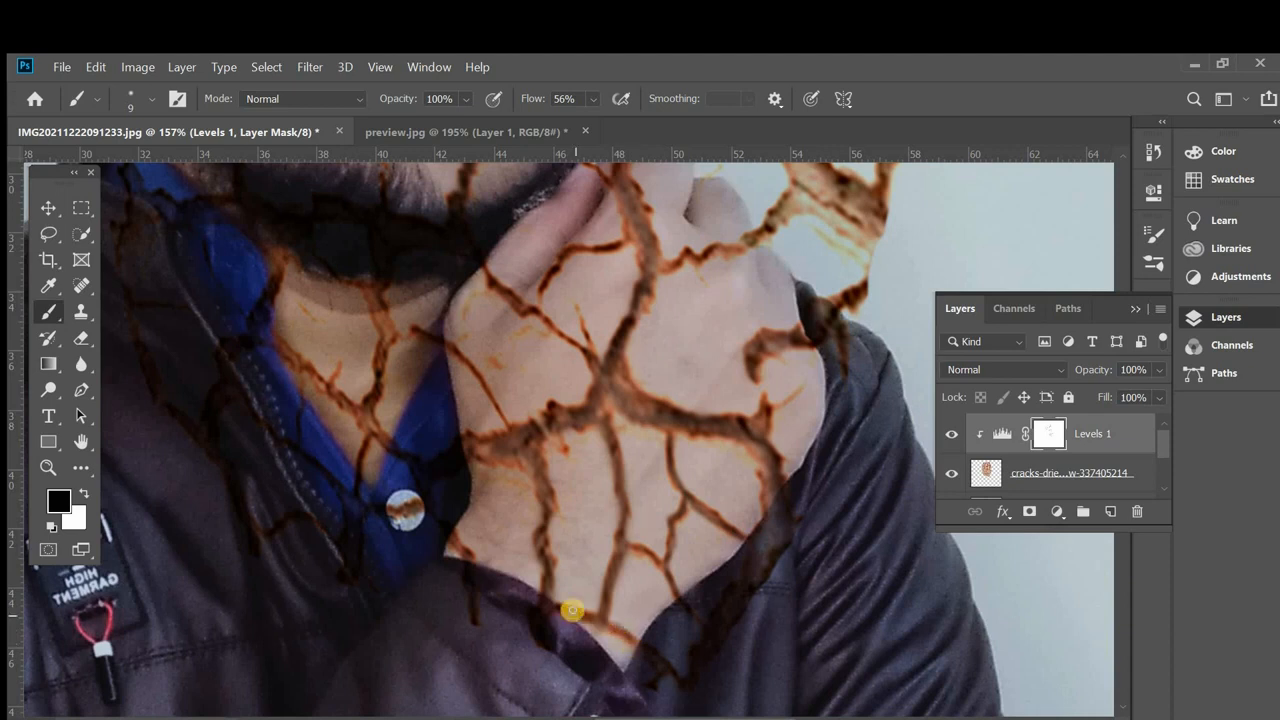
scroll(699, 372, down, 5)
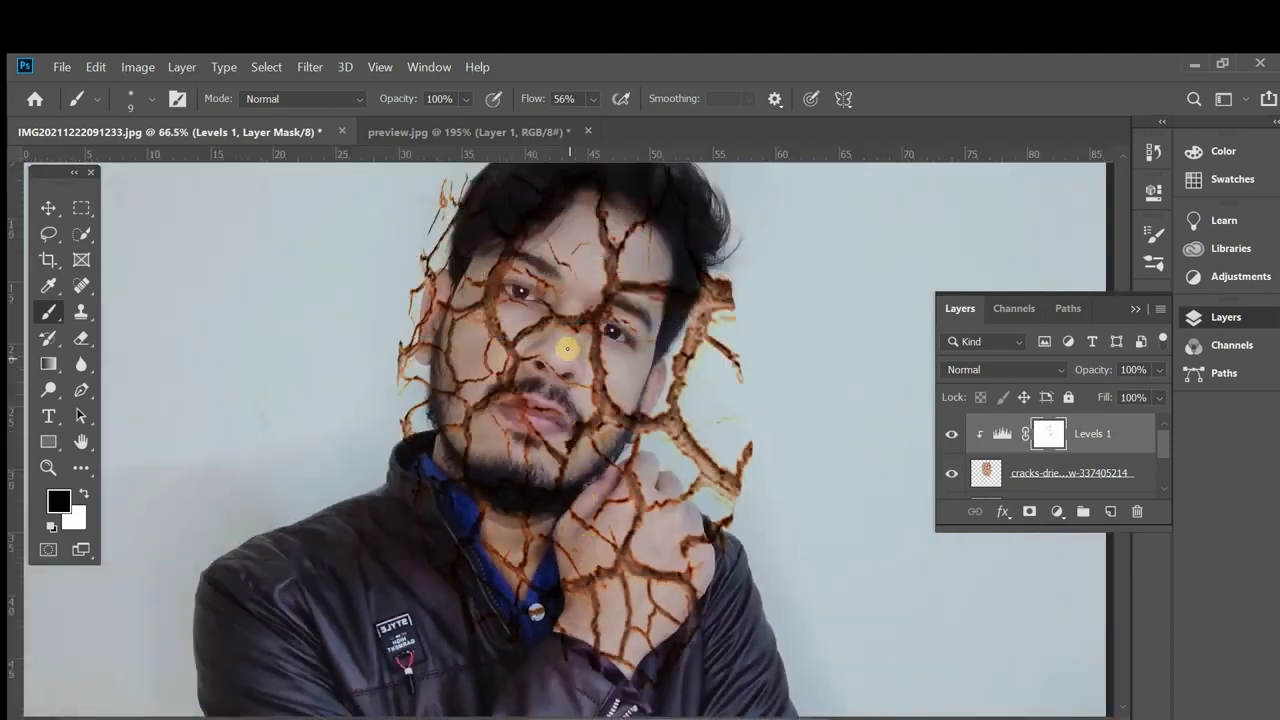
scroll(578, 380, down, 2)
scroll(568, 375, down, 2)
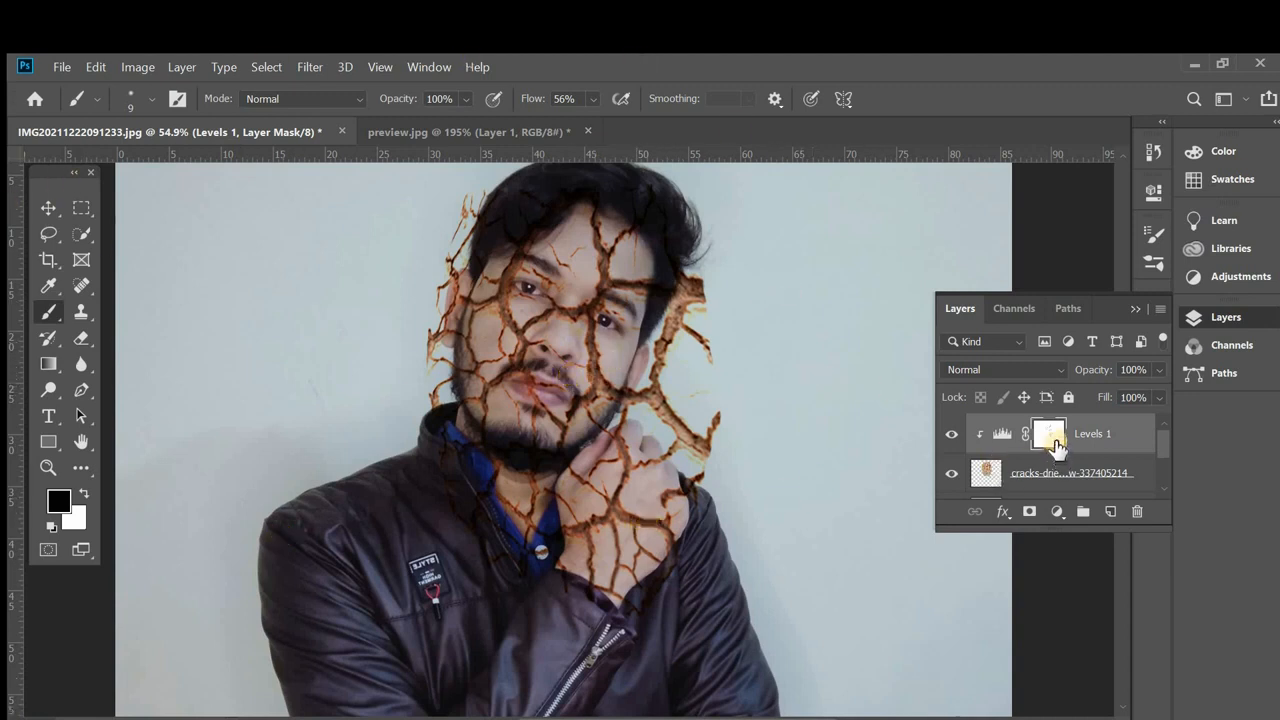
Add a Hue/Saturation adjustment layer above Levels 1 and lower its saturation to -23
click(1060, 512)
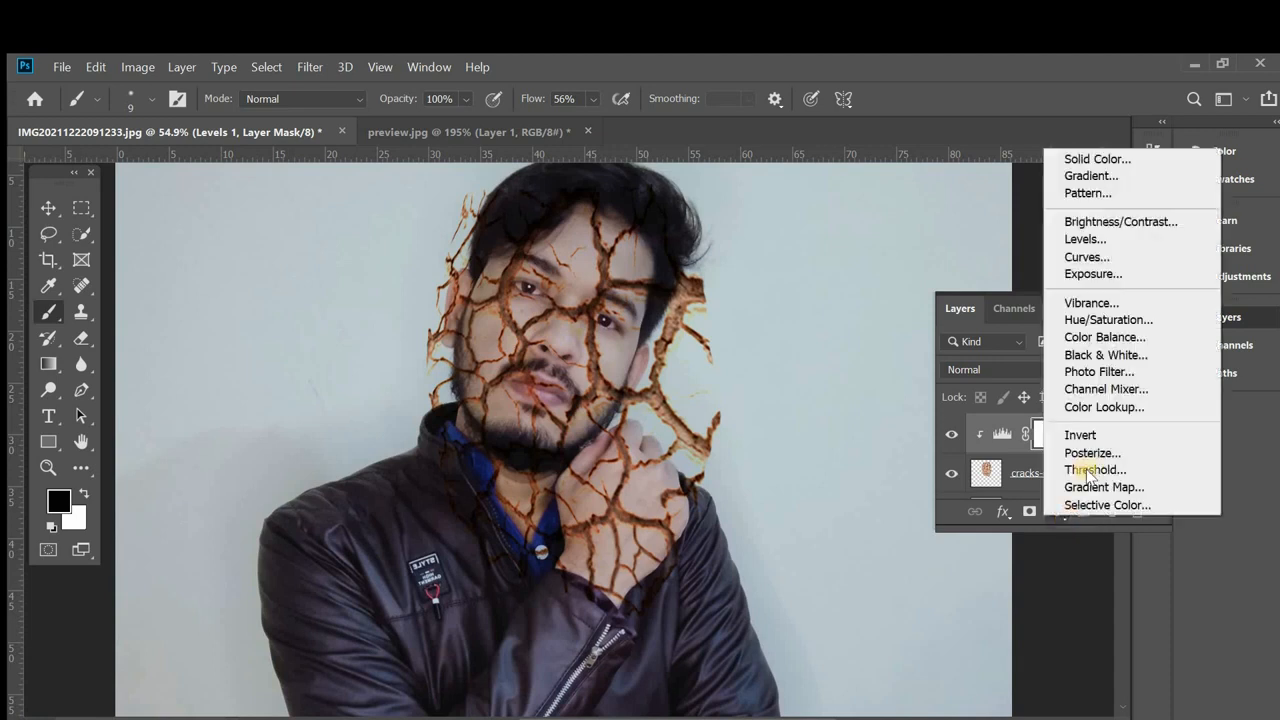
click(1110, 320)
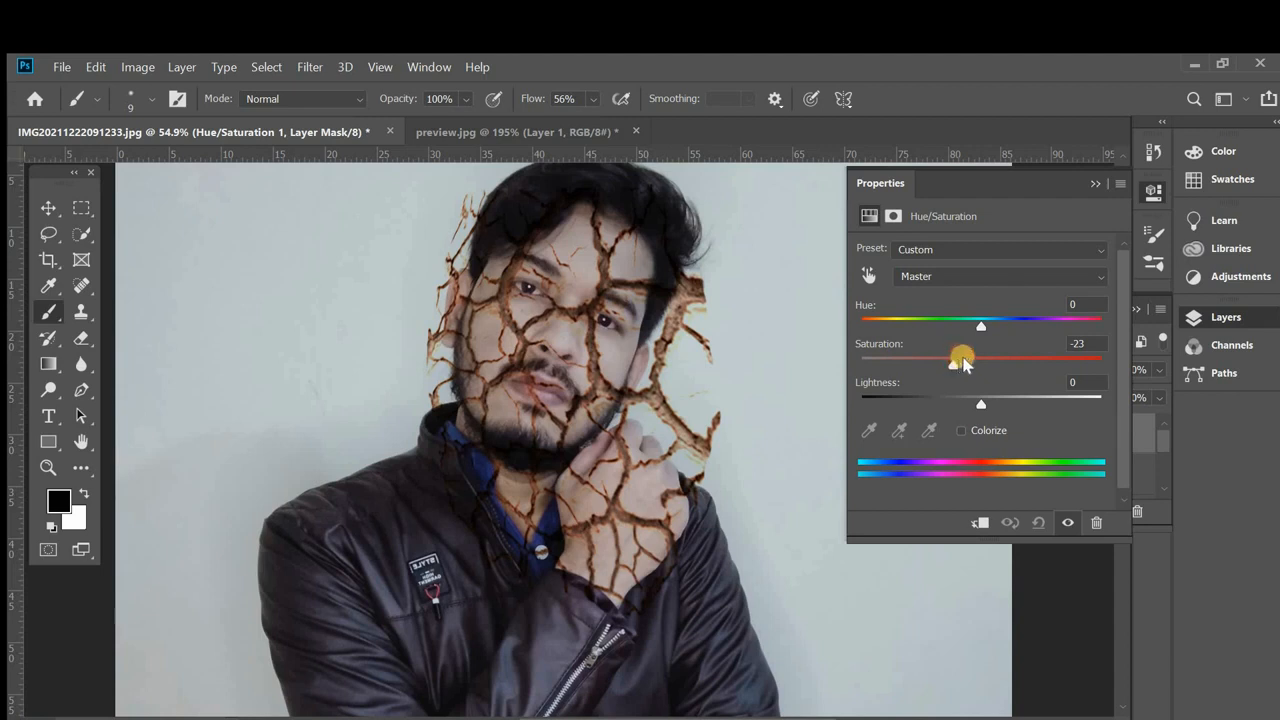
click(1097, 185)
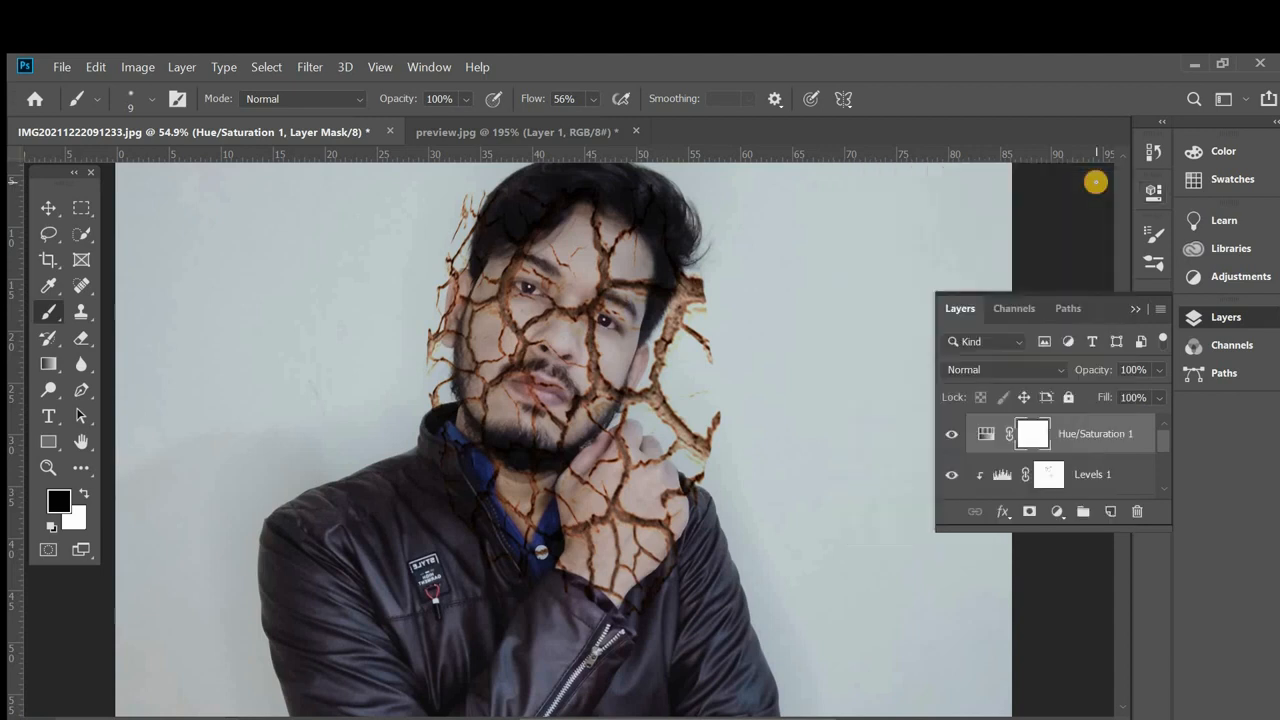
Add a layer mask to the cracked-soil texture layer
scroll(1068, 455, down, 1)
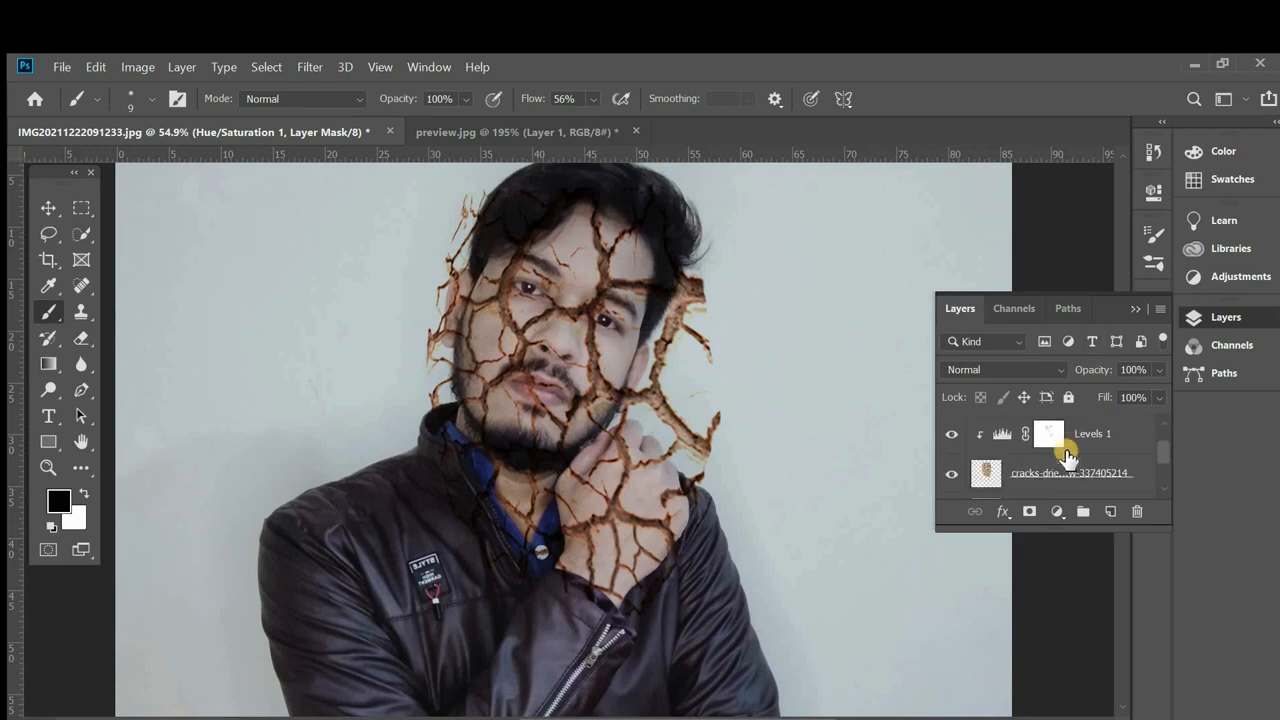
click(983, 474)
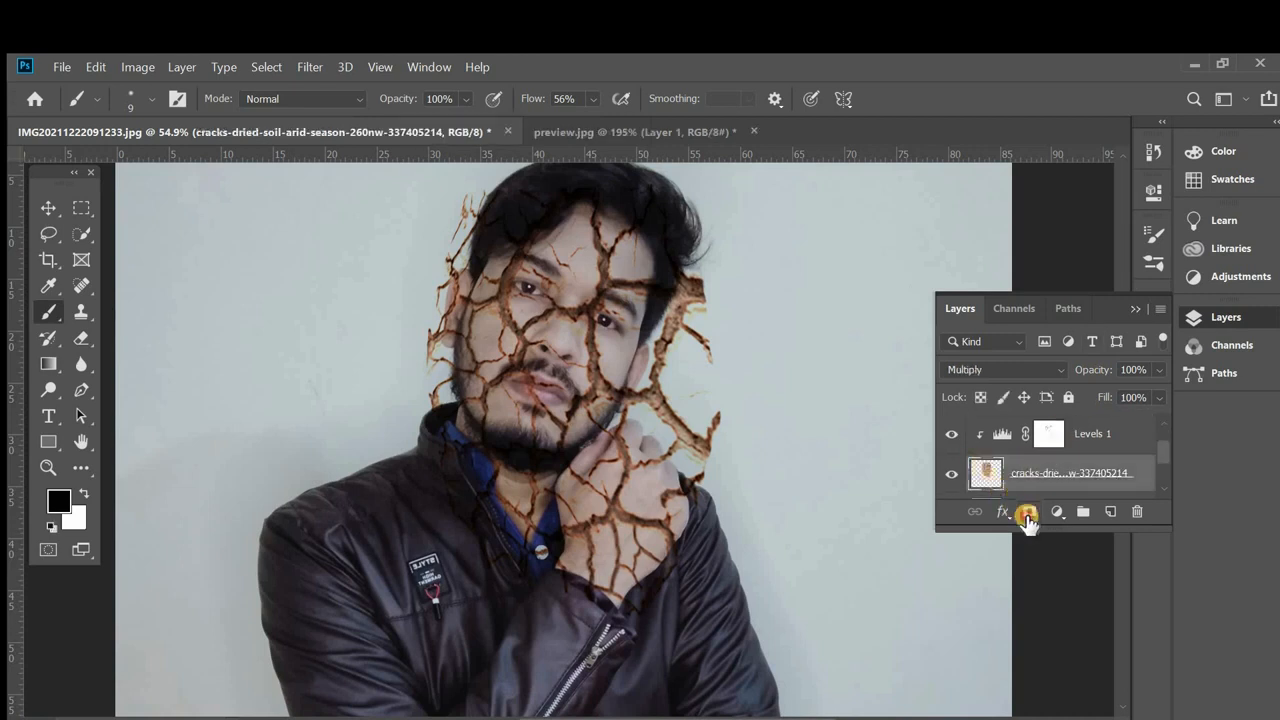
click(1027, 514)
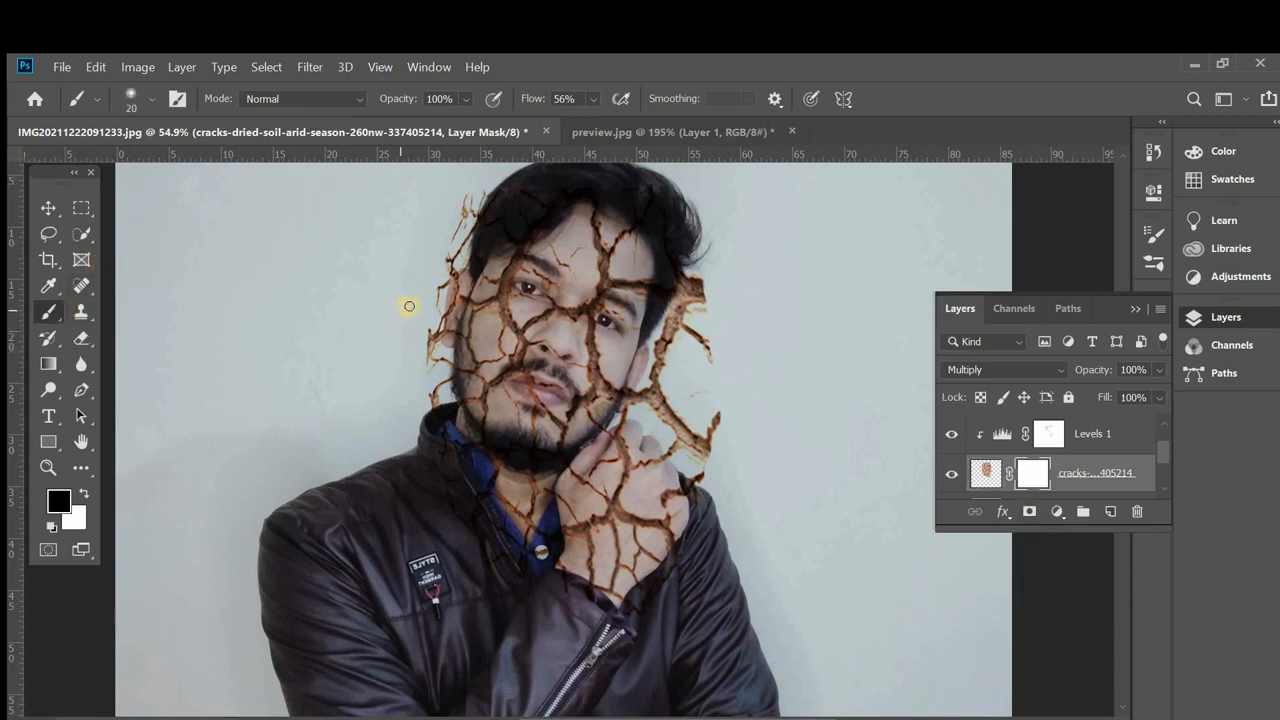
Mask out the cracks on the background and ear along the left side of the head with a 90 px black brush
key(bracketright)
scroll(423, 243, up, 3)
scroll(512, 274, up, 2)
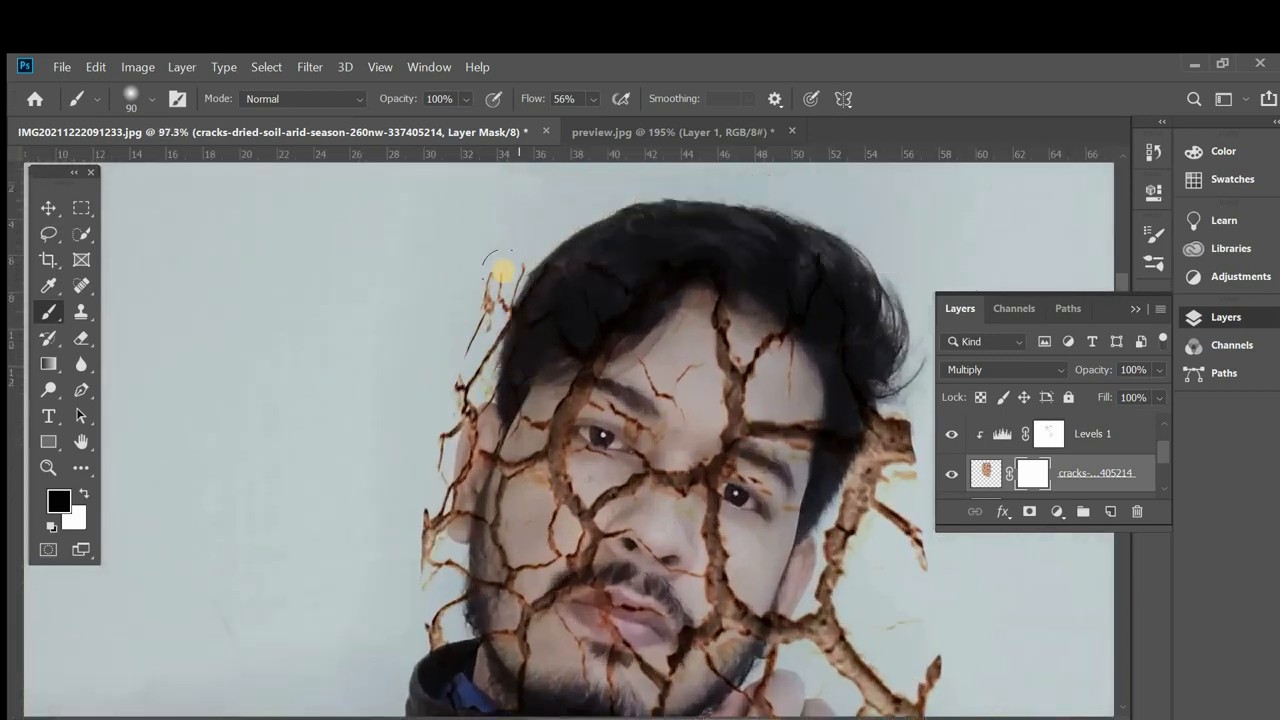
mouse_move(498, 300)
mouse_down()
mouse_move(471, 331)
mouse_move(485, 349)
mouse_move(508, 260)
mouse_up()
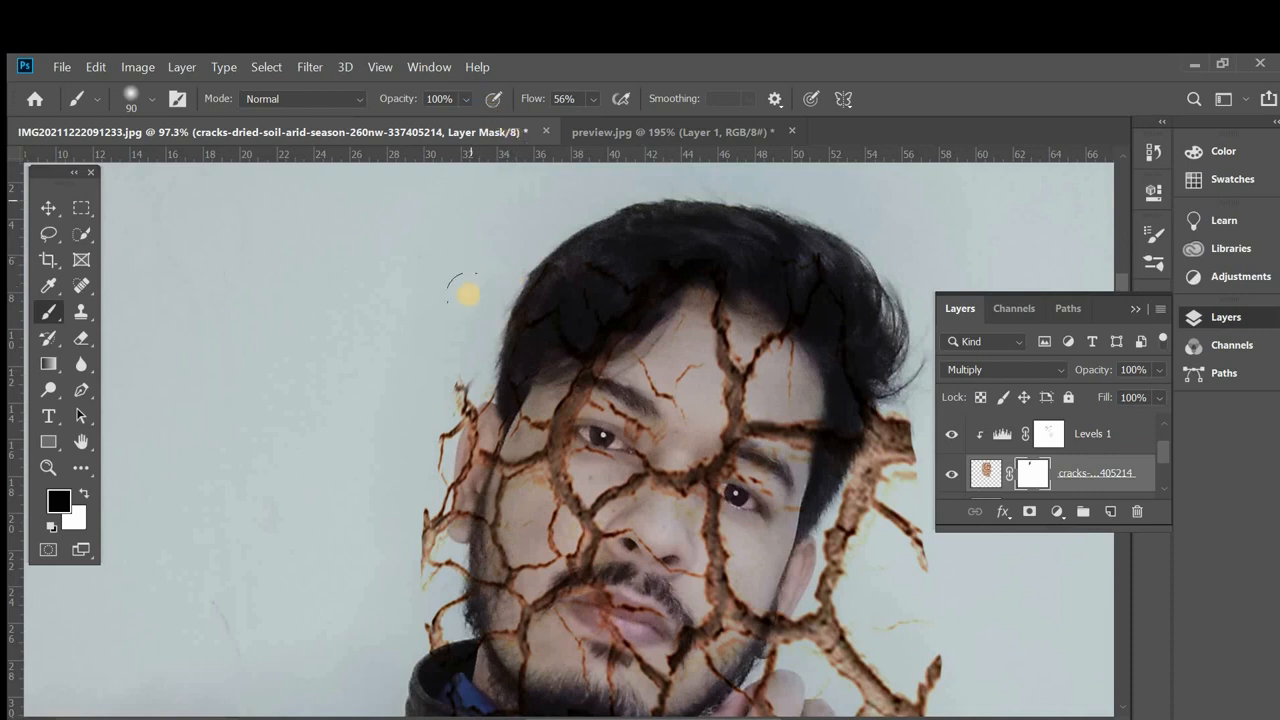
mouse_move(455, 415)
mouse_down()
mouse_move(460, 452)
mouse_move(466, 402)
mouse_move(442, 454)
mouse_move(456, 452)
mouse_move(456, 471)
mouse_move(477, 386)
mouse_up()
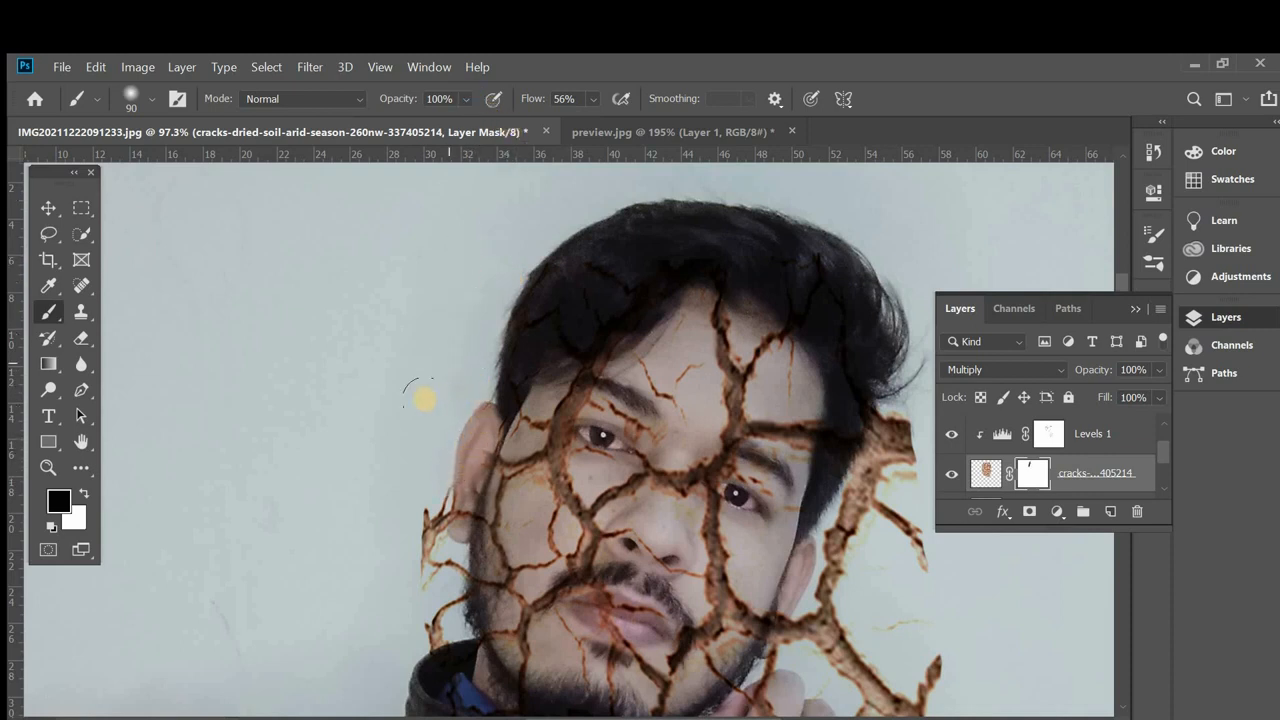
scroll(431, 303, down, 5)
mouse_move(467, 337)
mouse_down()
mouse_move(421, 429)
mouse_move(432, 518)
mouse_move(449, 446)
mouse_move(451, 487)
mouse_move(454, 397)
mouse_move(463, 345)
mouse_move(455, 418)
mouse_move(487, 267)
mouse_up()
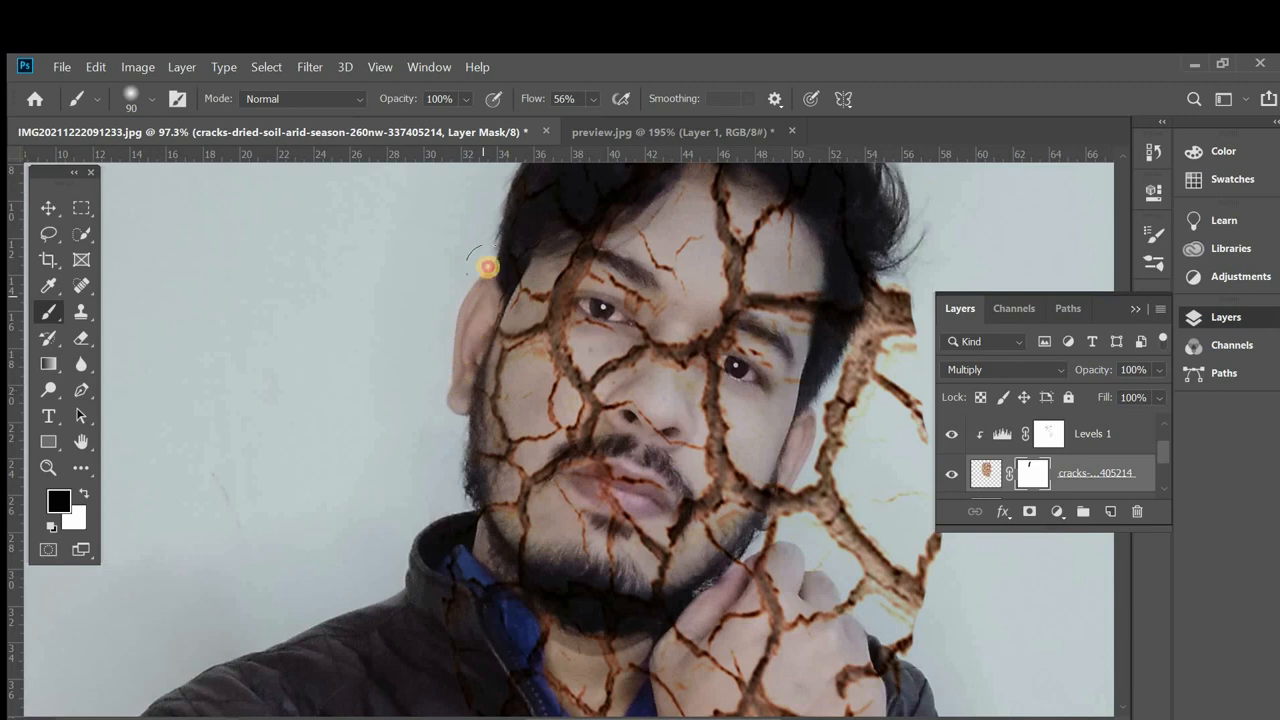
Mask out the cracks over the neck, beard under the chin, blue shirt and jacket collar
scroll(353, 366, down, 3)
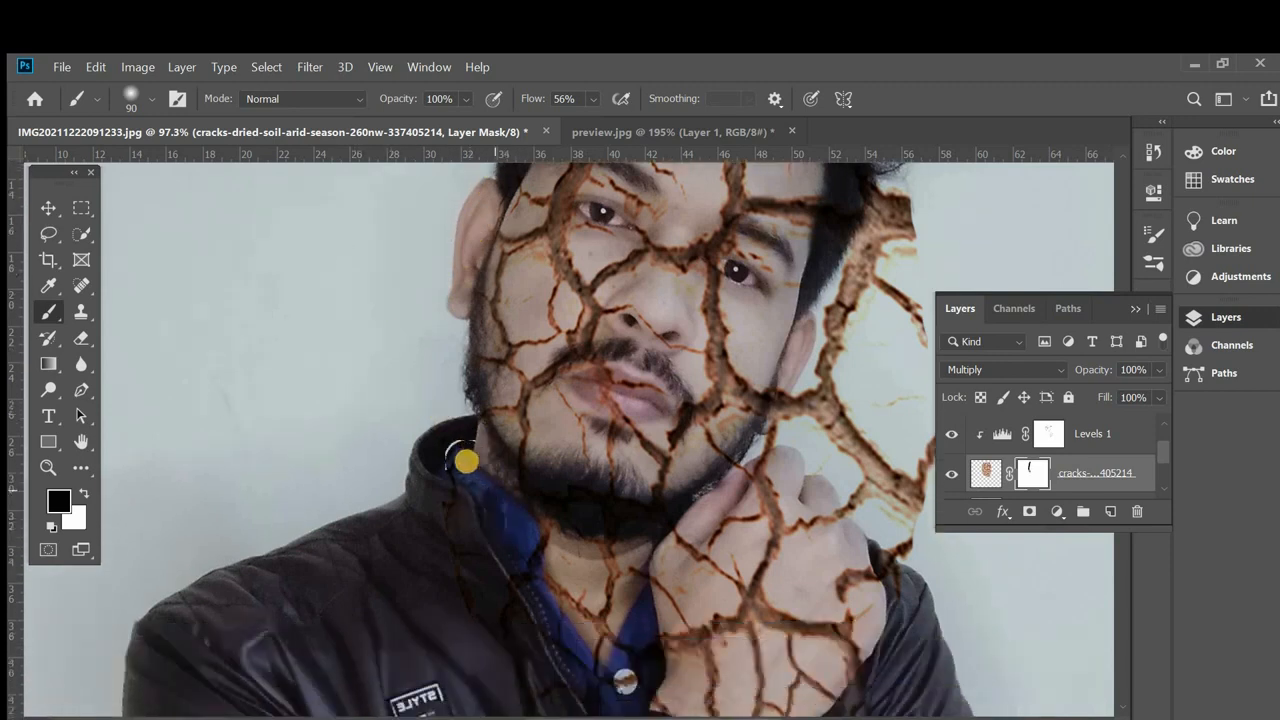
scroll(463, 457, down, 3)
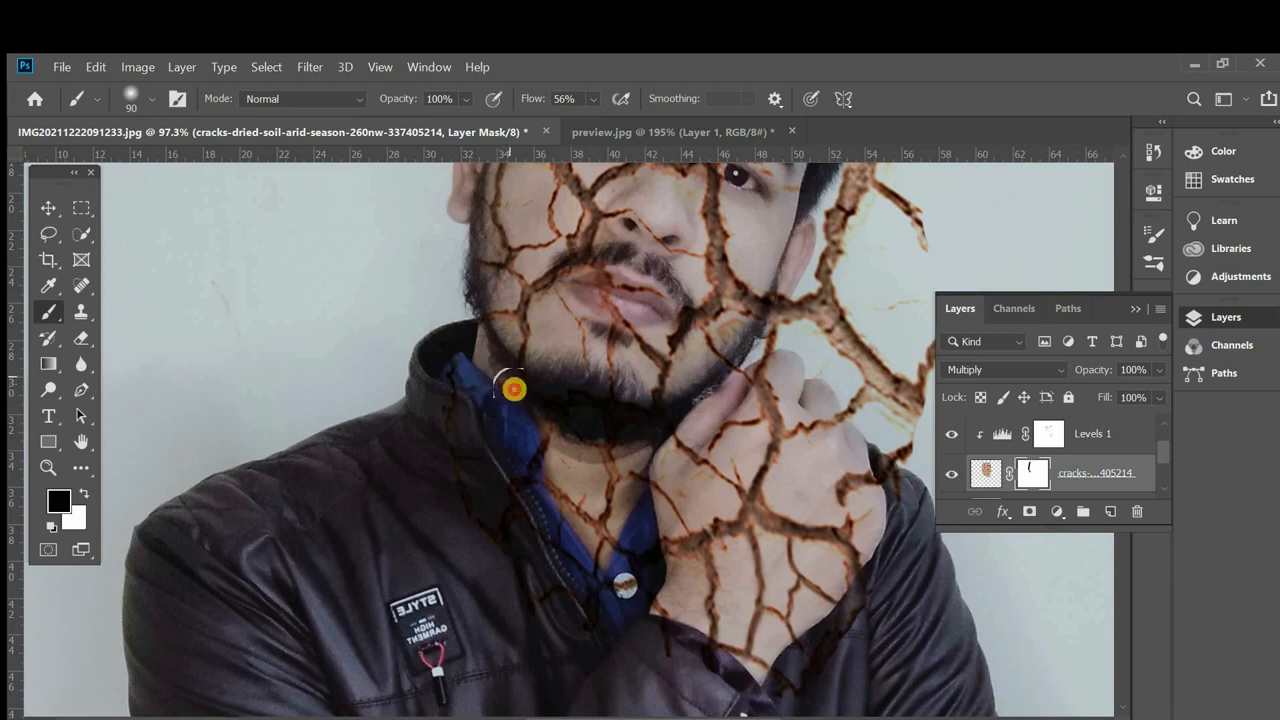
mouse_move(509, 383)
mouse_down()
mouse_move(476, 450)
mouse_move(492, 556)
mouse_move(531, 603)
mouse_move(512, 588)
mouse_move(548, 444)
mouse_move(600, 449)
mouse_move(620, 403)
mouse_move(560, 374)
mouse_move(557, 434)
mouse_move(600, 491)
mouse_move(548, 494)
mouse_move(602, 548)
mouse_move(597, 451)
mouse_move(626, 486)
mouse_move(622, 588)
mouse_move(606, 600)
mouse_move(499, 383)
mouse_move(502, 476)
mouse_up()
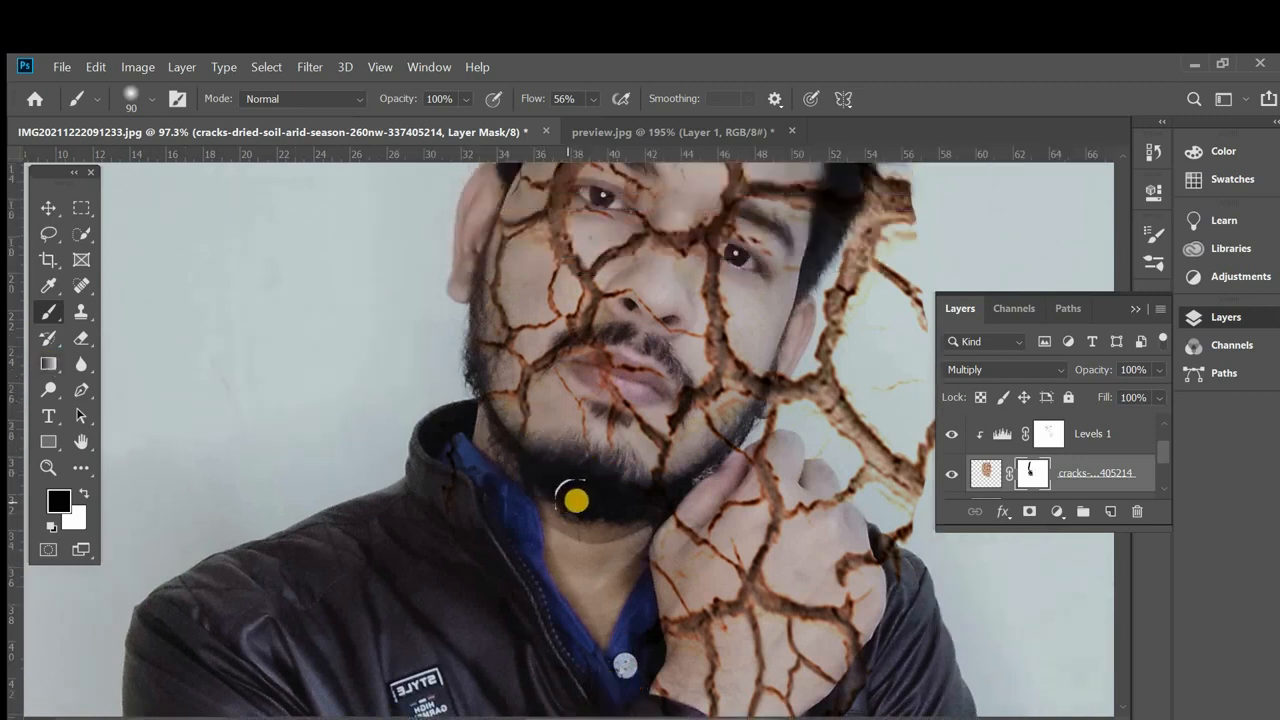
Mask out the cracks over the hair's right side and the background beside the right ear
scroll(557, 499, down, 1)
scroll(557, 499, down, 2)
scroll(834, 349, up, 2)
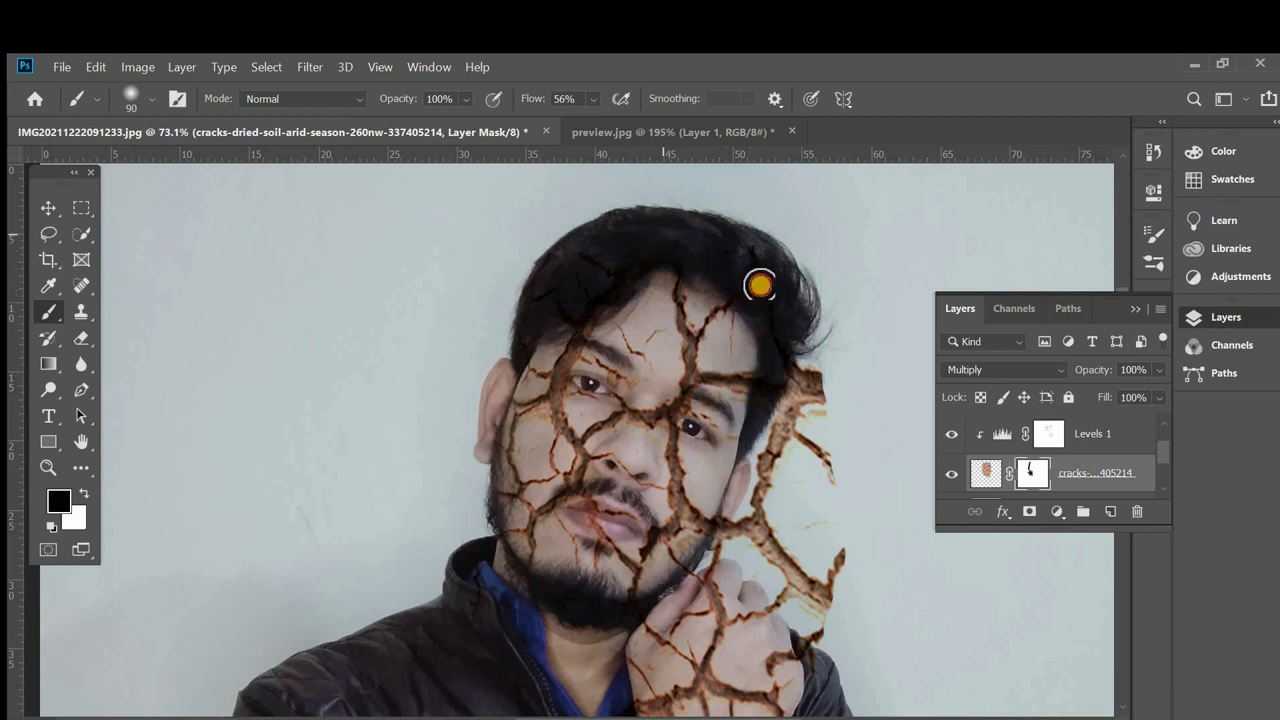
mouse_move(816, 373)
mouse_down()
mouse_move(792, 429)
mouse_move(808, 390)
mouse_move(834, 394)
mouse_move(826, 418)
mouse_move(847, 455)
mouse_move(774, 402)
mouse_move(784, 351)
mouse_move(764, 411)
mouse_move(799, 353)
mouse_move(816, 408)
mouse_up()
mouse_move(792, 470)
mouse_down()
mouse_move(787, 426)
mouse_move(767, 512)
mouse_move(847, 472)
mouse_move(850, 486)
mouse_move(793, 451)
mouse_up()
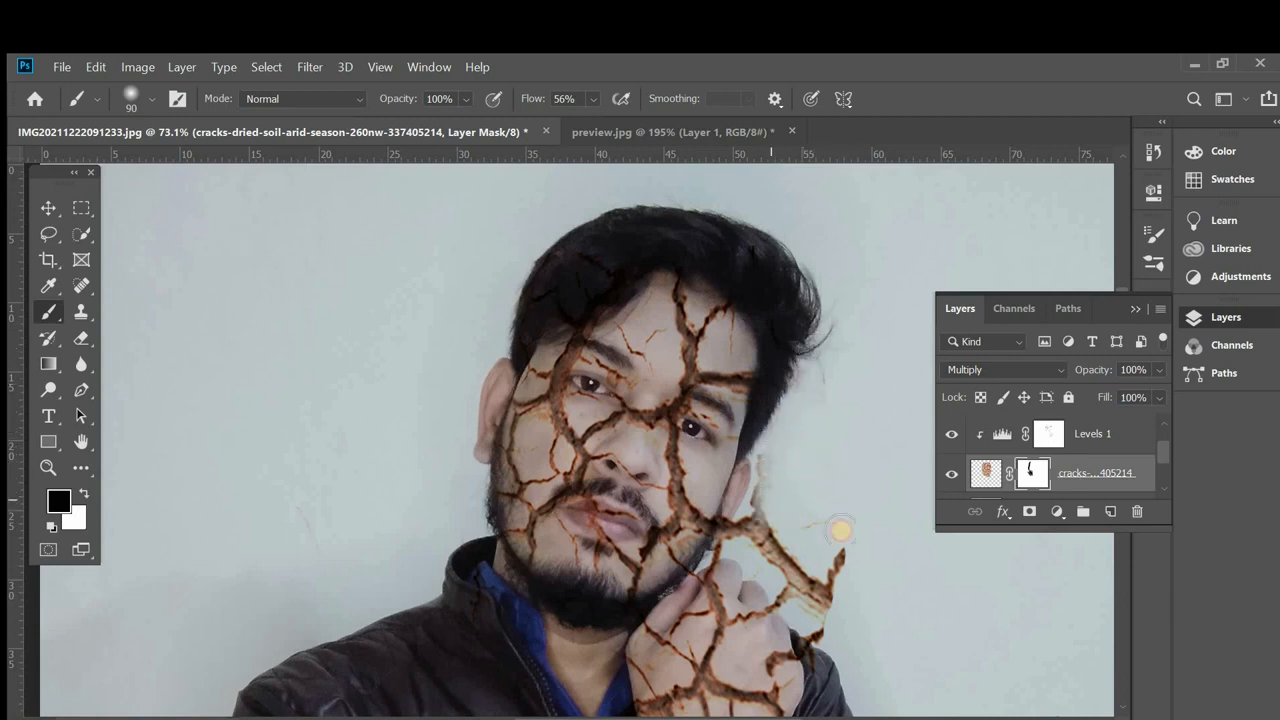
drag(840, 530, 820, 469)
scroll(788, 425, down, 2)
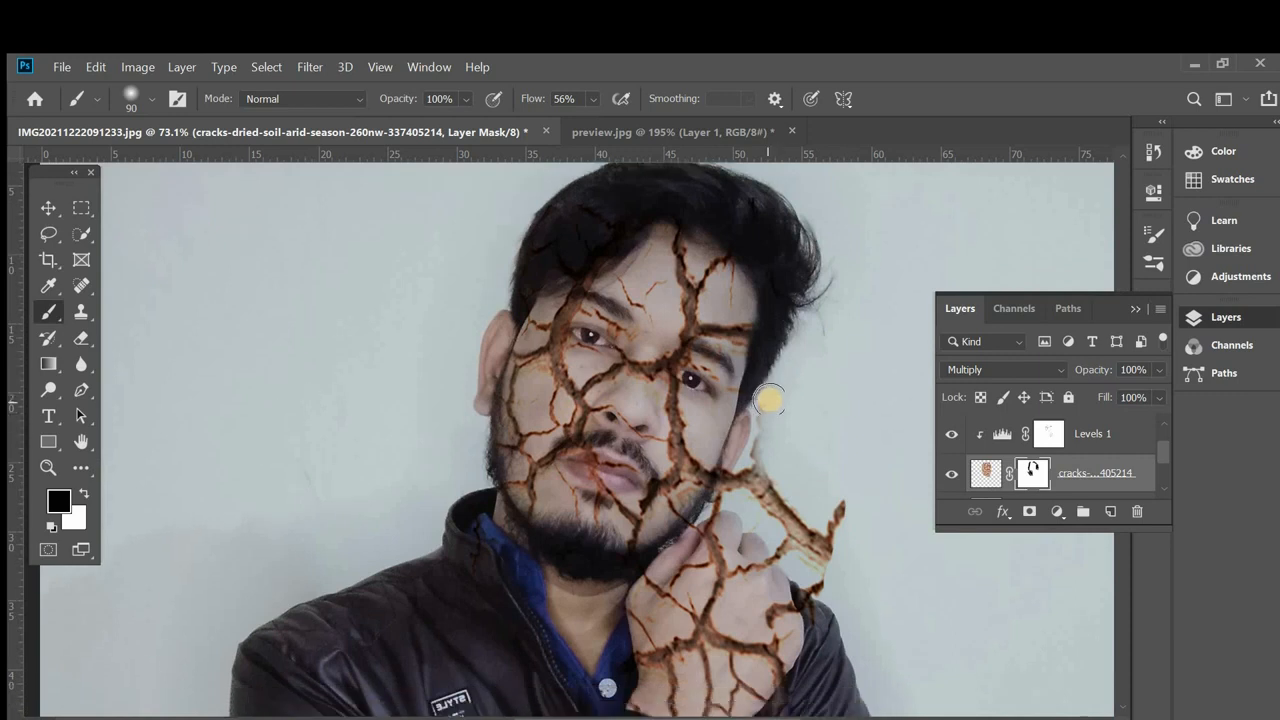
Mask out the remaining background cracks between the jaw and the hand, raising the brush flow to 100%
mouse_move(842, 513)
mouse_down()
mouse_move(834, 552)
mouse_move(800, 541)
mouse_move(792, 510)
mouse_up()
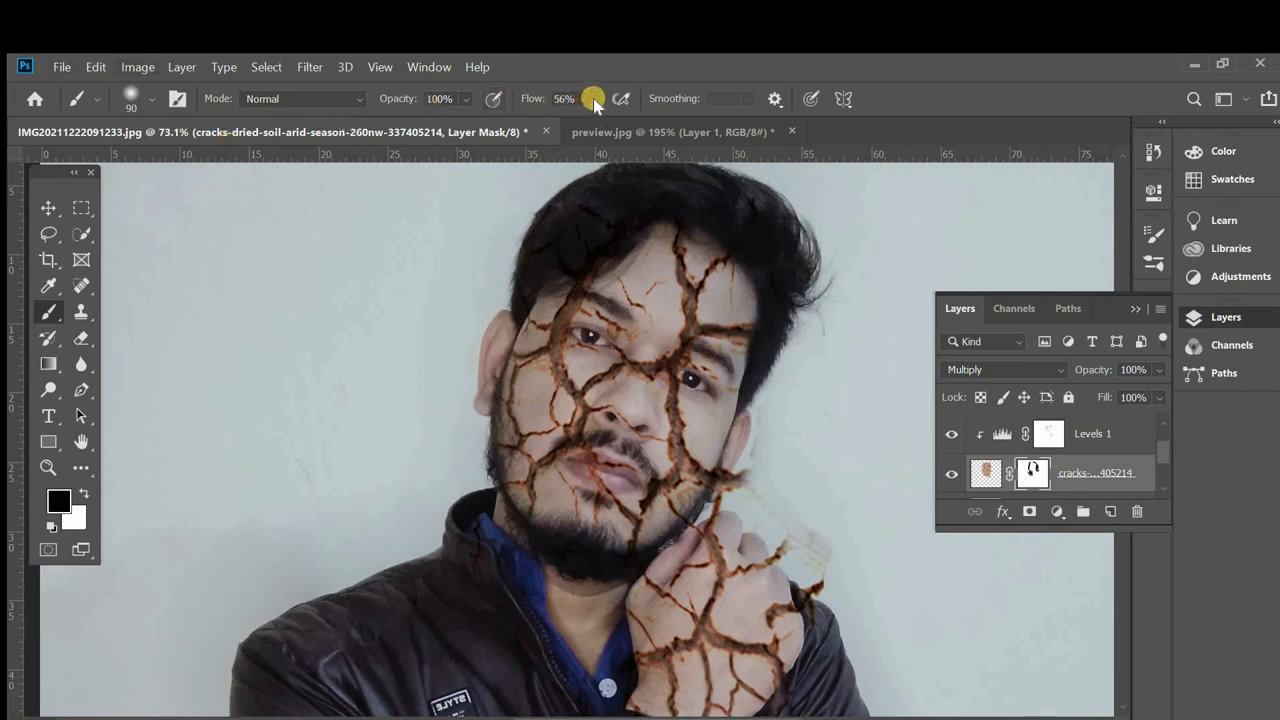
drag(615, 123, 656, 122)
mouse_move(745, 490)
mouse_down()
mouse_move(783, 518)
mouse_move(827, 591)
mouse_move(802, 561)
mouse_up()
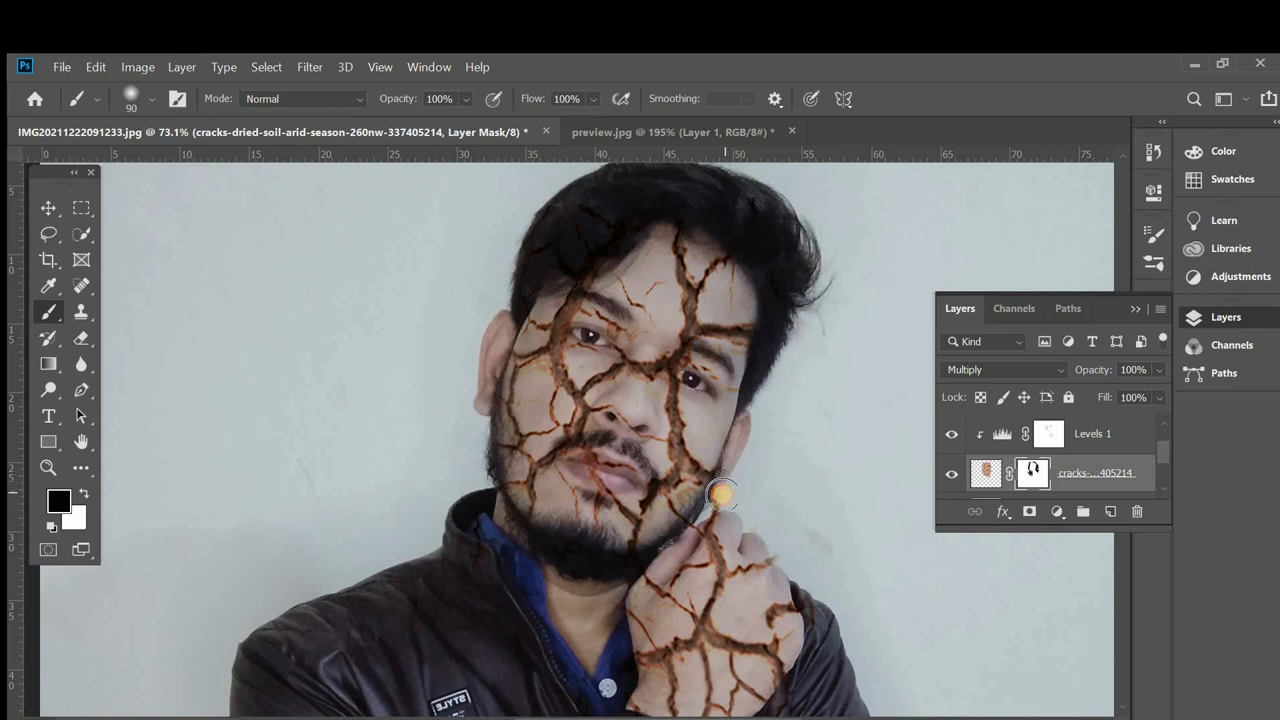
Mask out the cracks spilling over the jacket sleeve and cuff around the raised wrist
scroll(810, 490, down, 3)
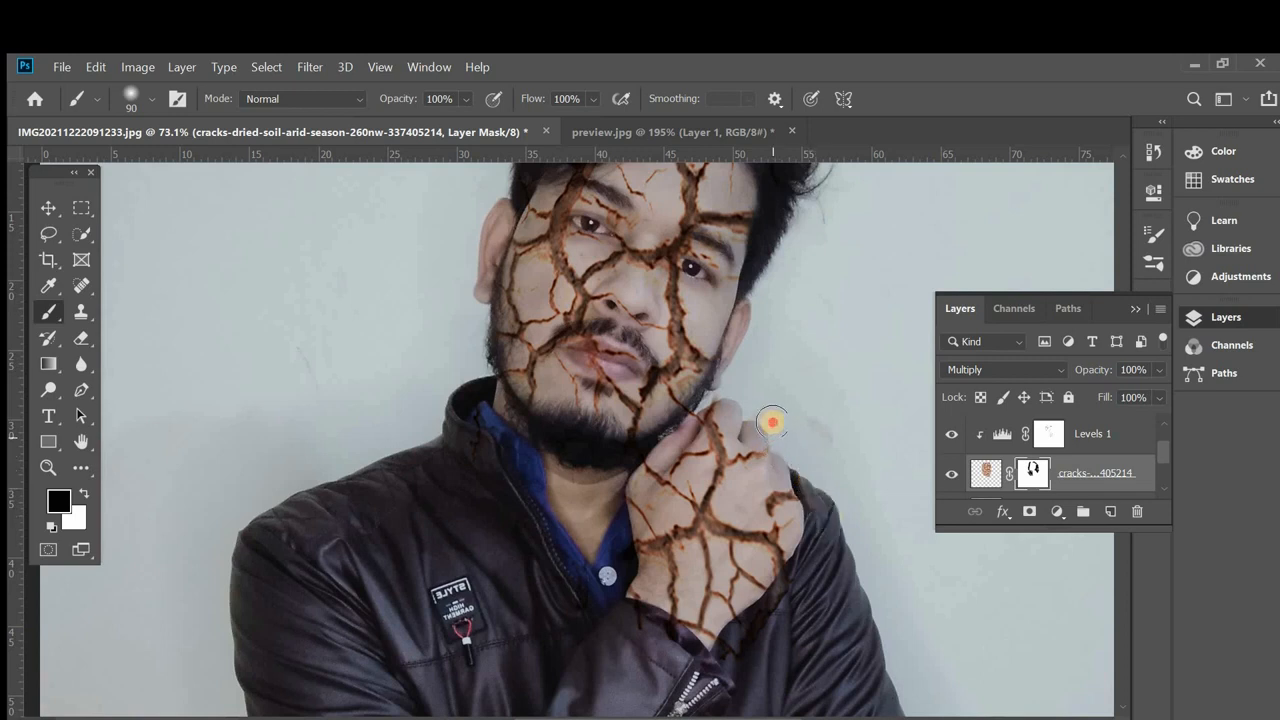
scroll(831, 509, down, 2)
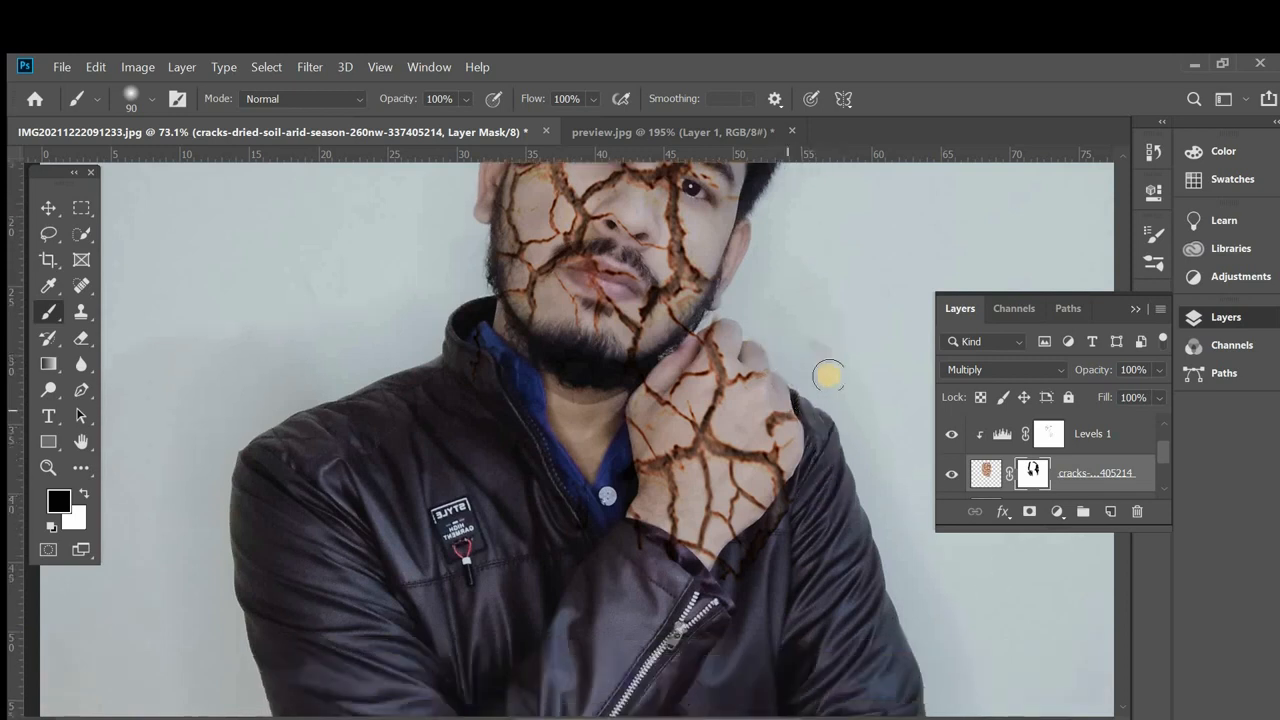
scroll(815, 425, down, 1)
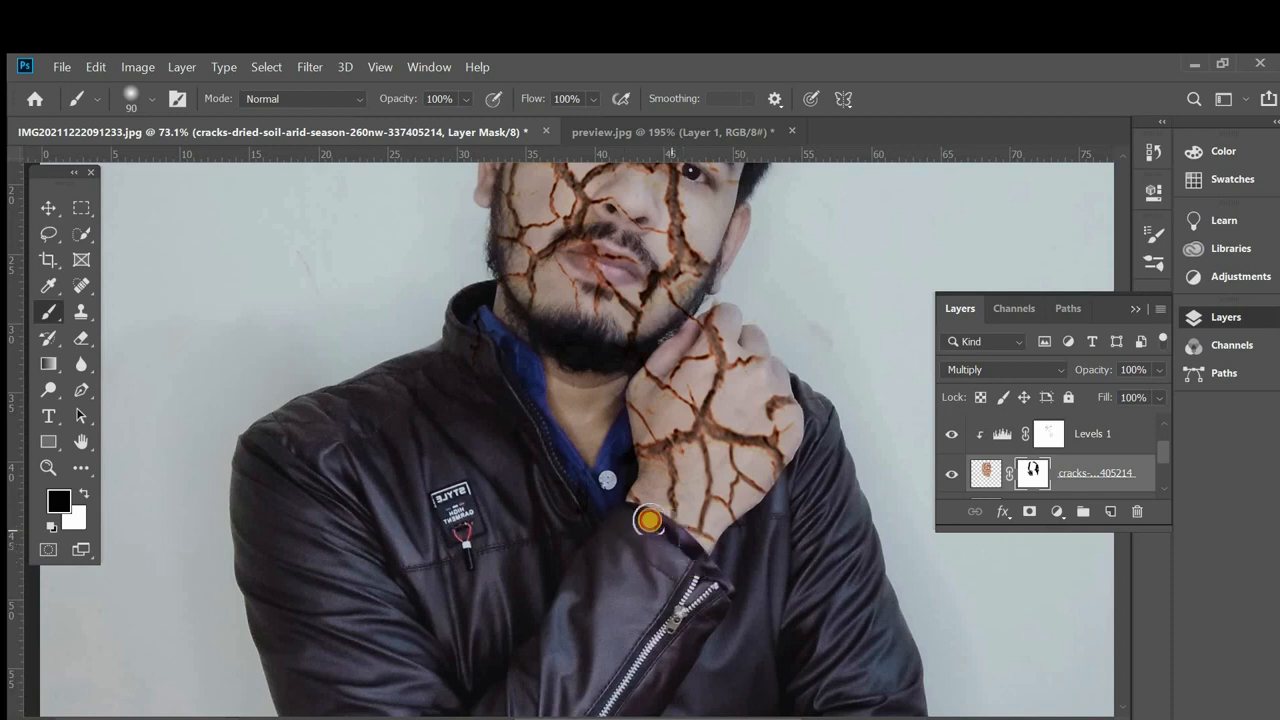
scroll(613, 495, up, 3)
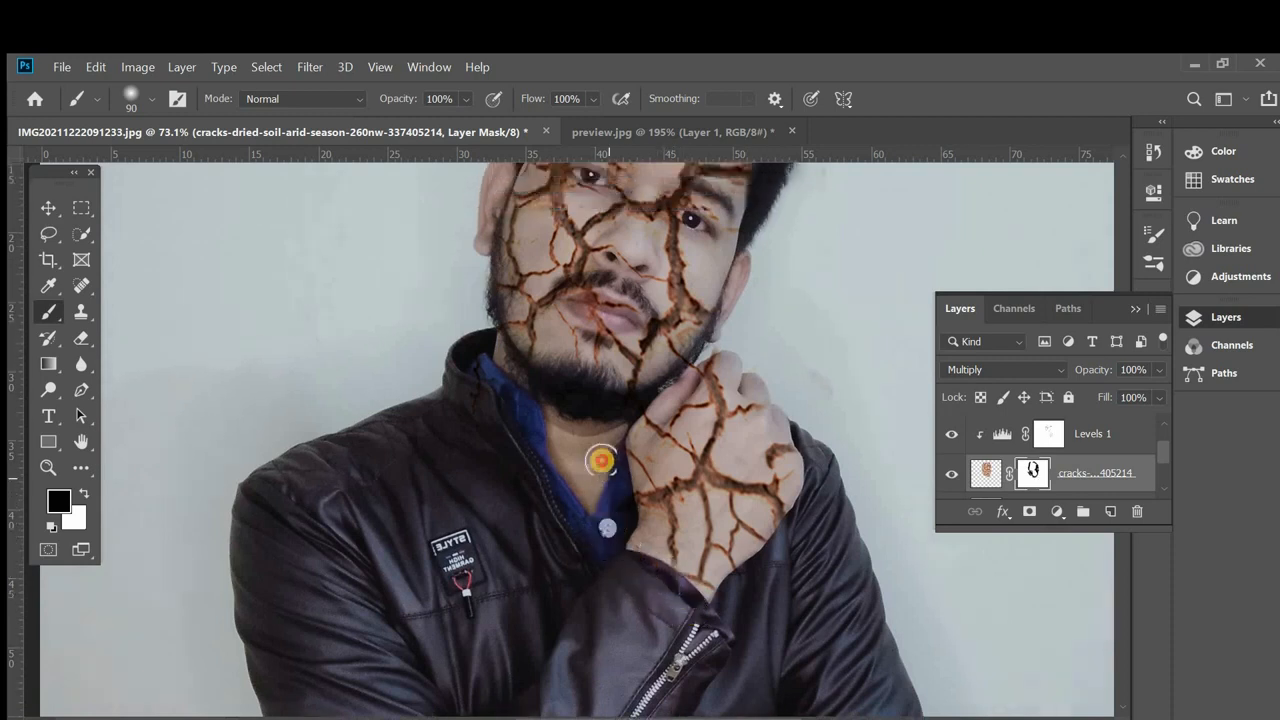
Mask out the remaining cracks over the dark hair above the forehead and along its right side
scroll(439, 349, up, 4)
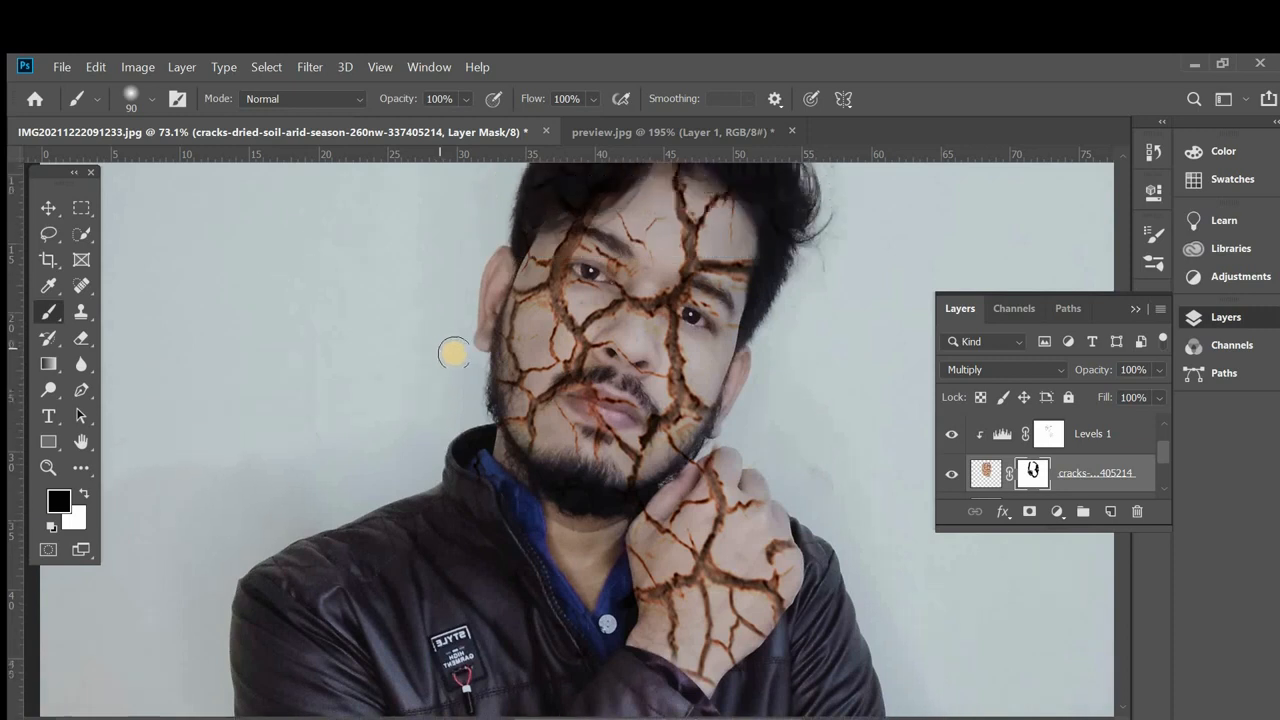
scroll(508, 243, up, 3)
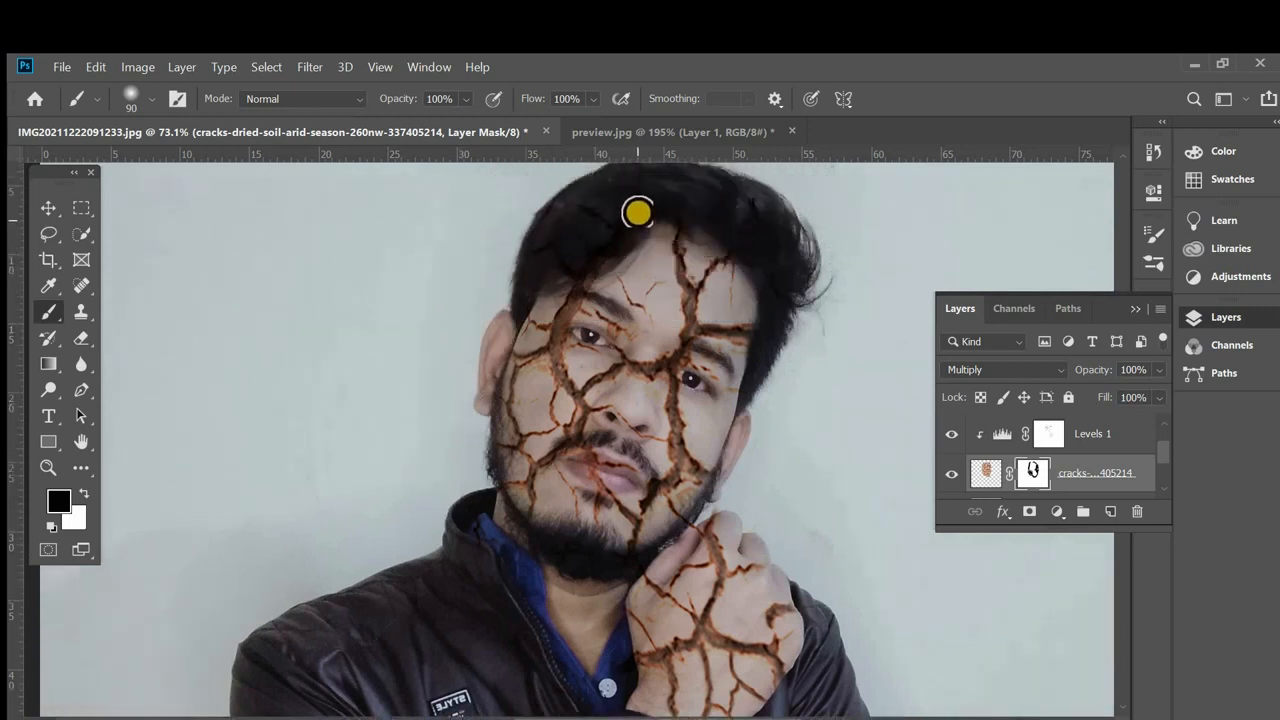
mouse_move(676, 202)
mouse_down()
mouse_move(740, 234)
mouse_move(740, 249)
mouse_move(694, 217)
mouse_move(646, 211)
mouse_move(780, 229)
mouse_up()
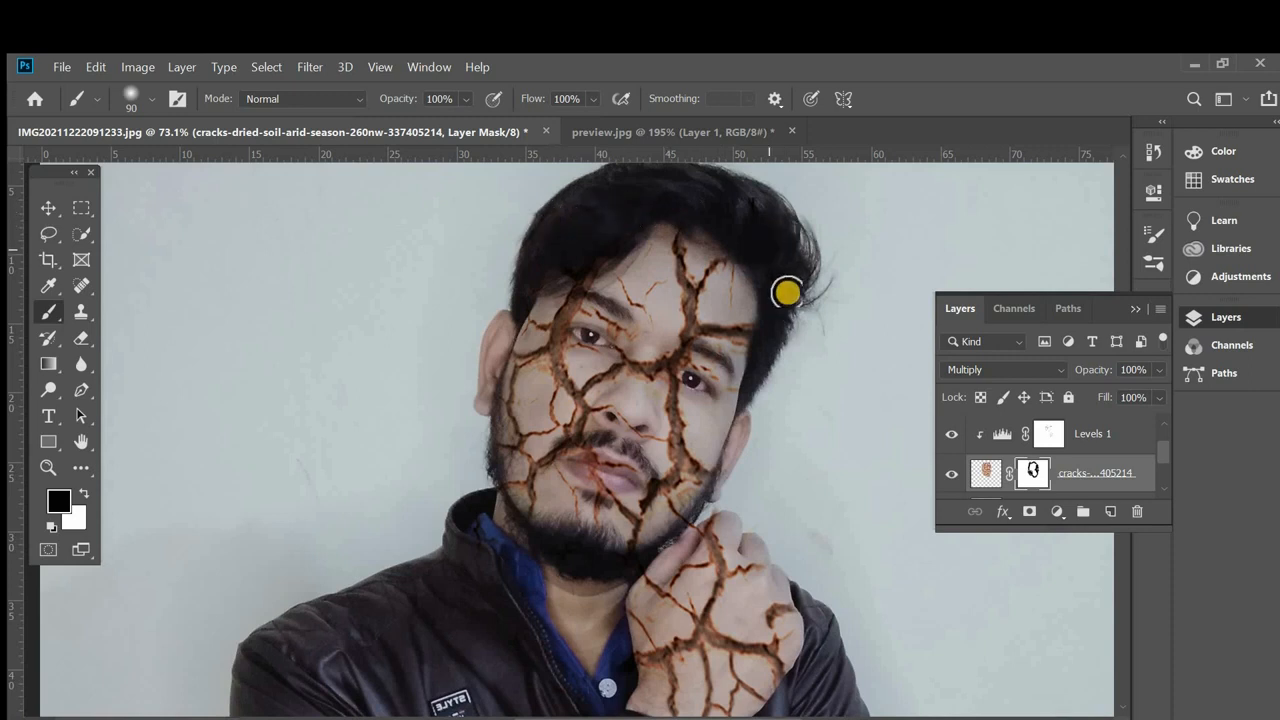
scroll(798, 373, down, 2)
scroll(780, 372, down, 2)
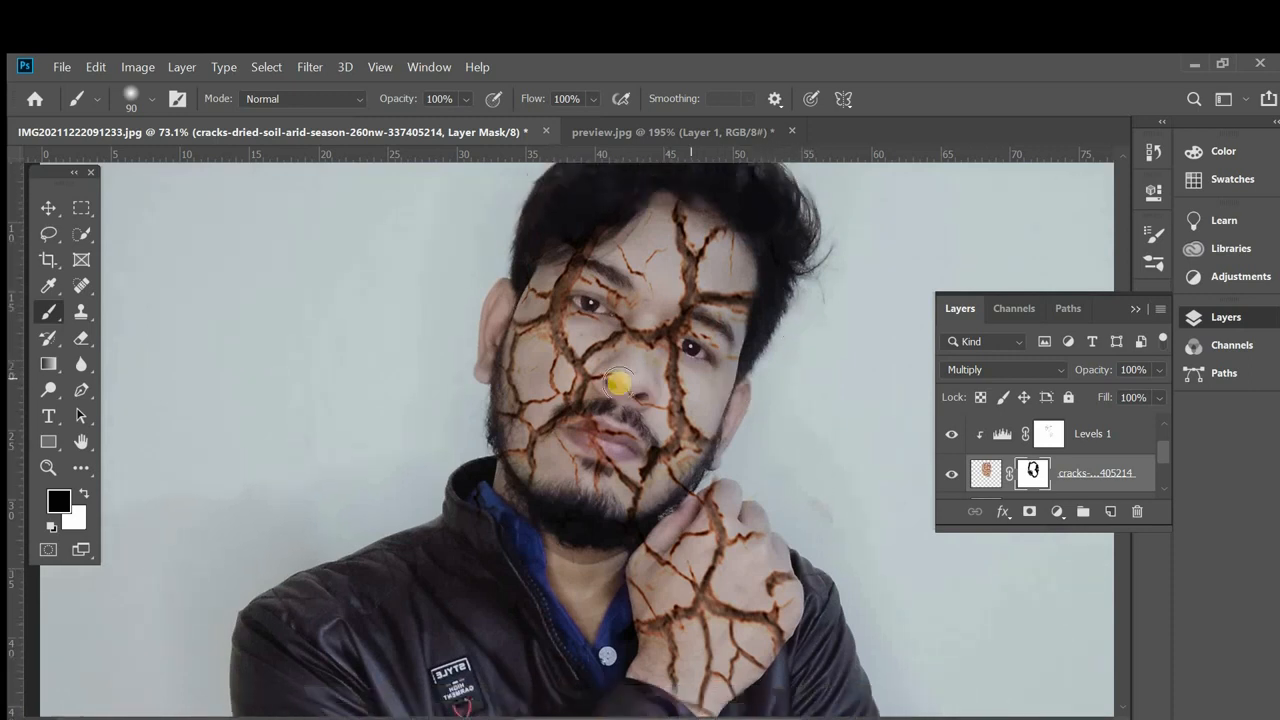
Set the brush to 56% flow and 35 px, and mask out the texture tint on the forehead and between the eyebrows
scroll(608, 371, up, 4)
scroll(659, 344, up, 5)
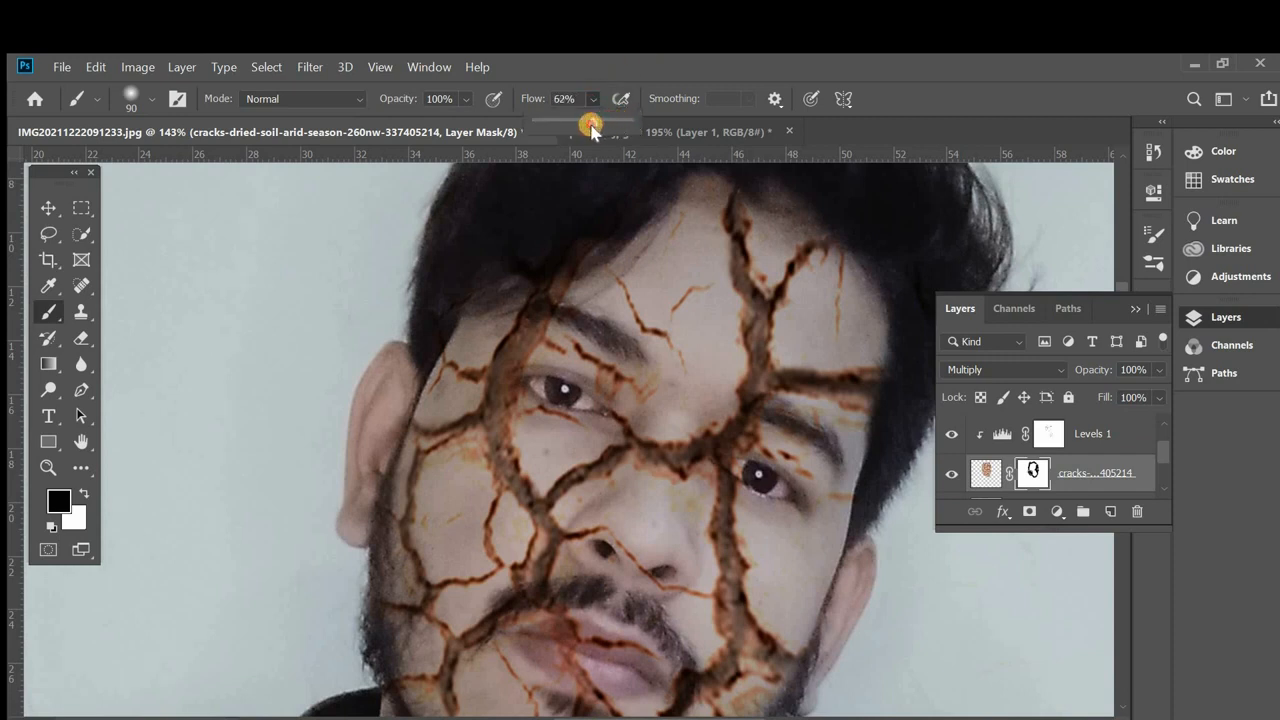
drag(591, 128, 587, 125)
click(674, 283)
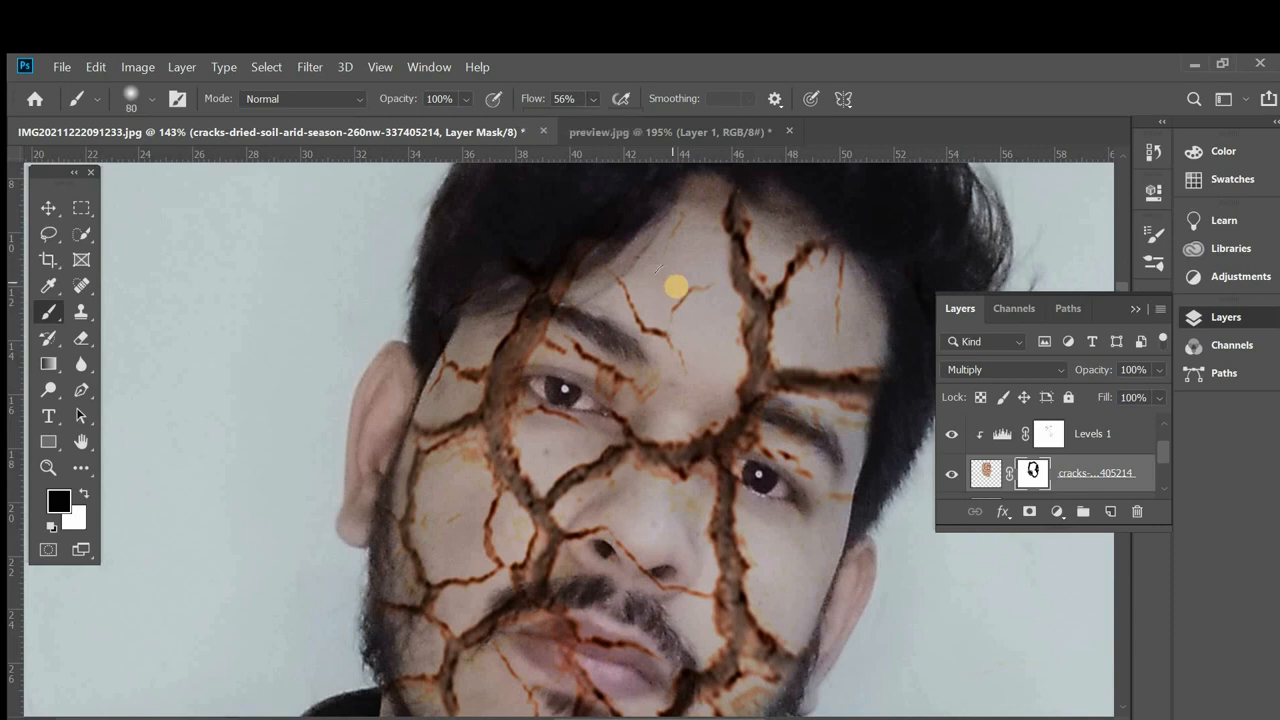
key(bracketleft)
key(bracketleft)
key(bracketleft)
key(bracketleft)
key(bracketleft)
mouse_move(679, 214)
mouse_down()
mouse_move(706, 191)
mouse_move(687, 253)
mouse_move(657, 278)
mouse_move(642, 267)
mouse_move(687, 276)
mouse_move(703, 336)
mouse_up()
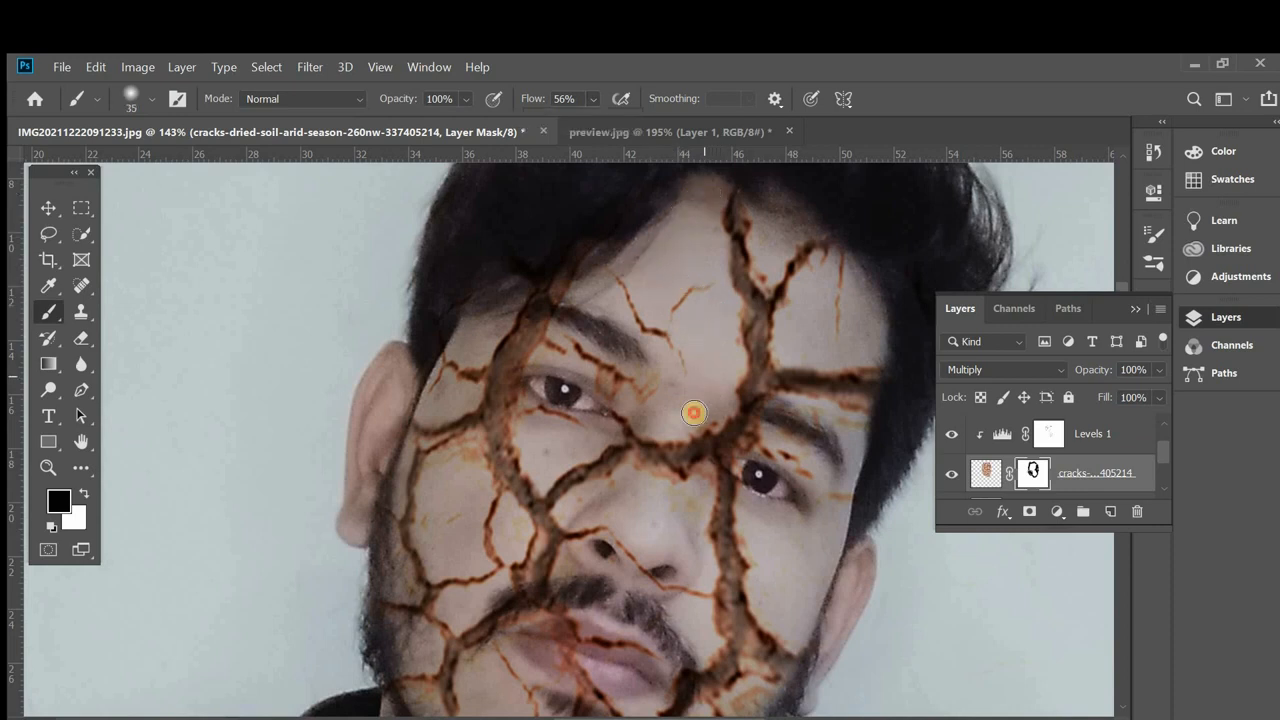
drag(694, 413, 718, 402)
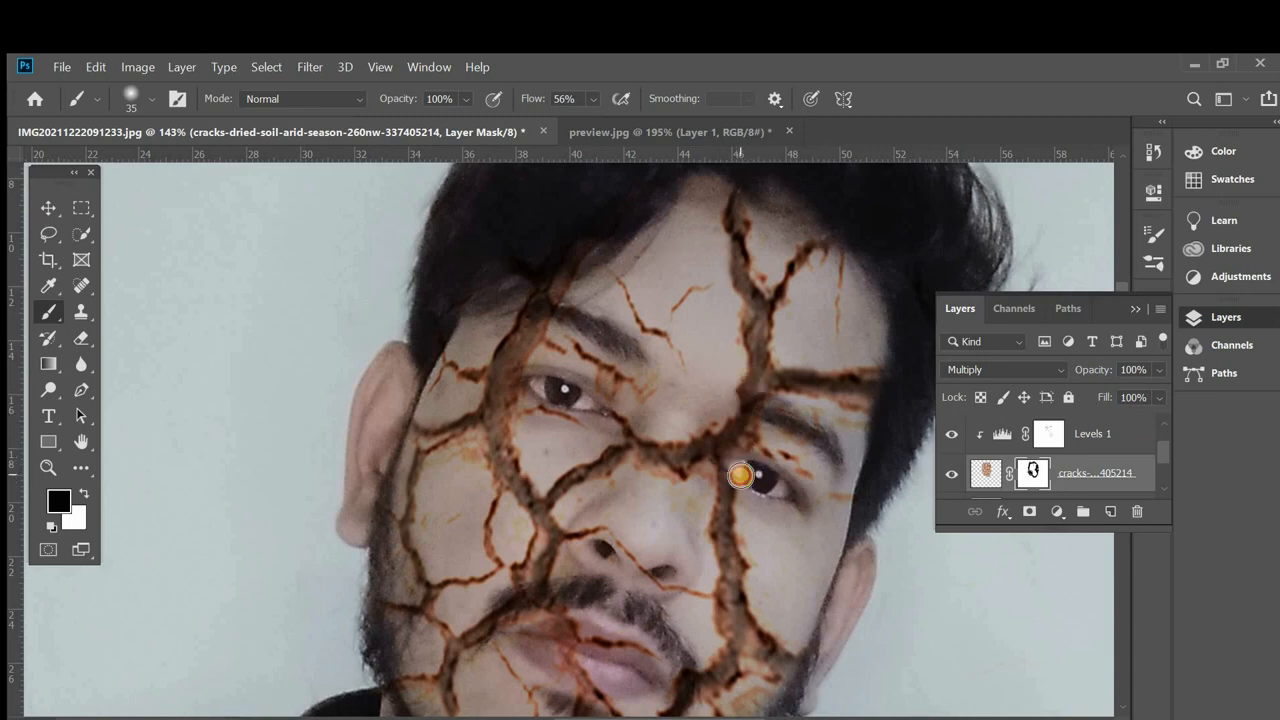
Mask out the cracks and tint over the eye and eyebrow on the face's right side
mouse_move(740, 476)
mouse_down()
mouse_move(726, 457)
mouse_move(847, 503)
mouse_up()
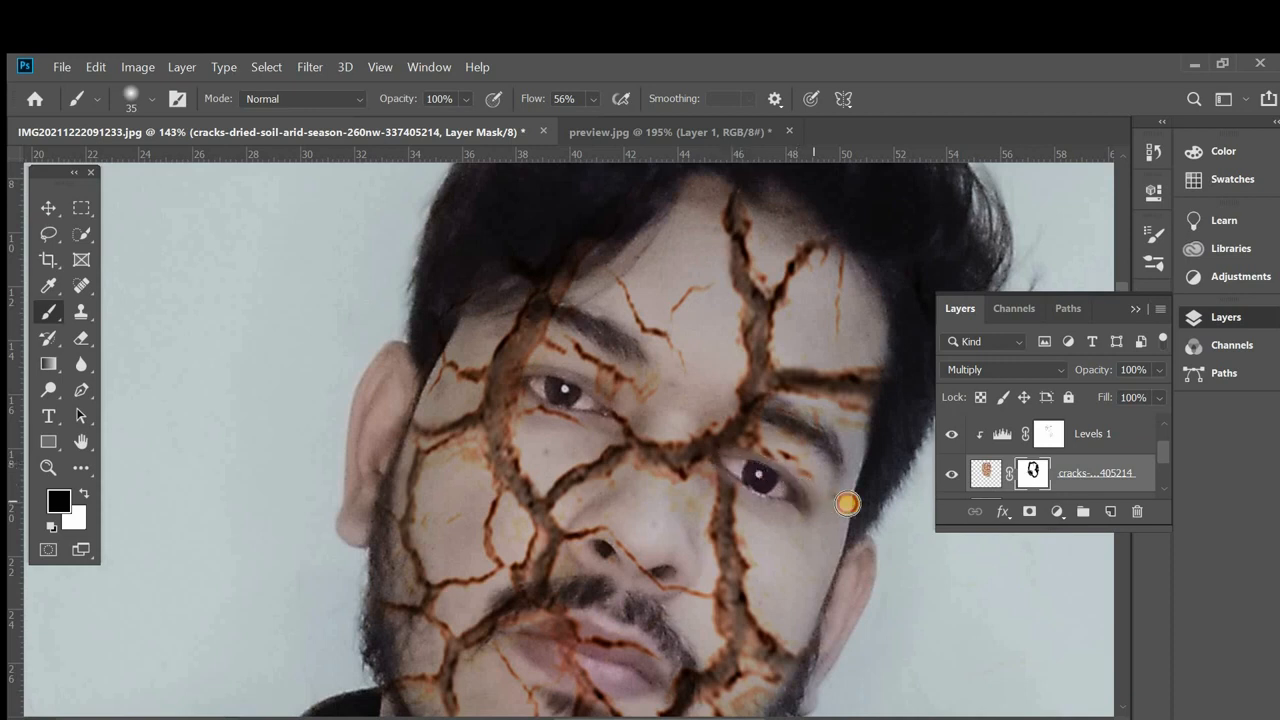
mouse_move(812, 417)
mouse_down()
mouse_move(855, 439)
mouse_move(760, 406)
mouse_up()
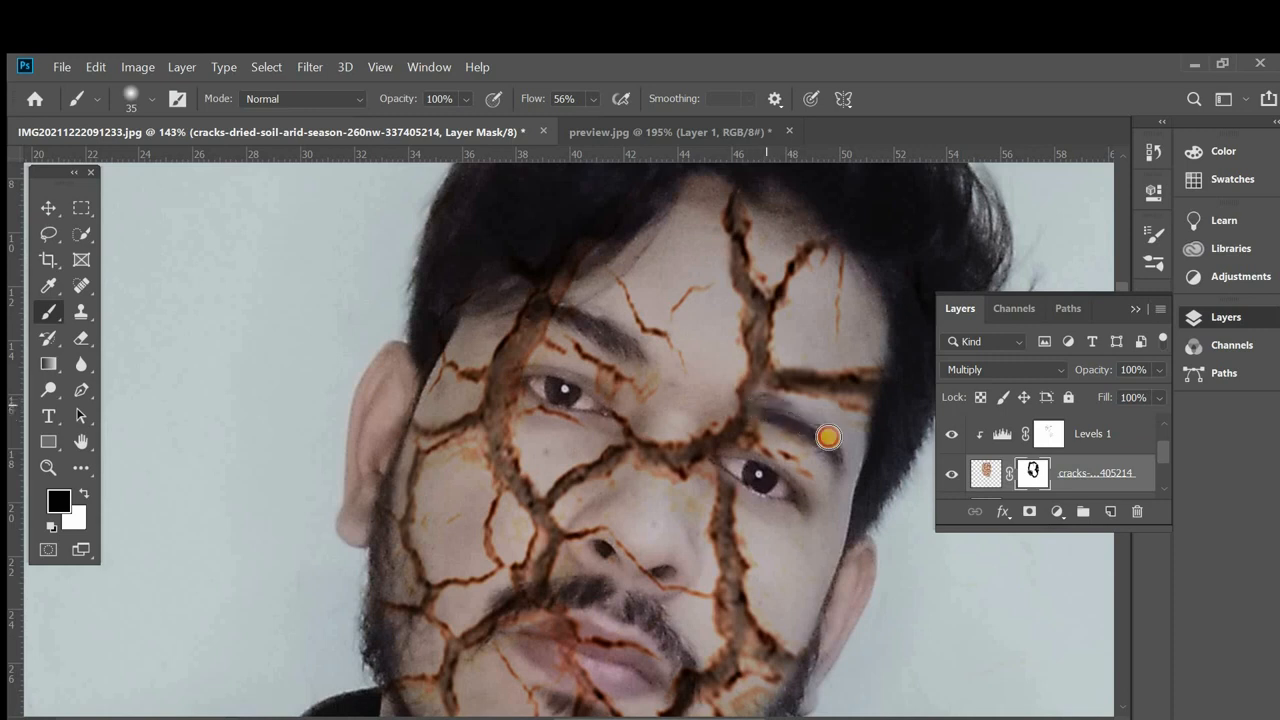
scroll(651, 331, down, 1)
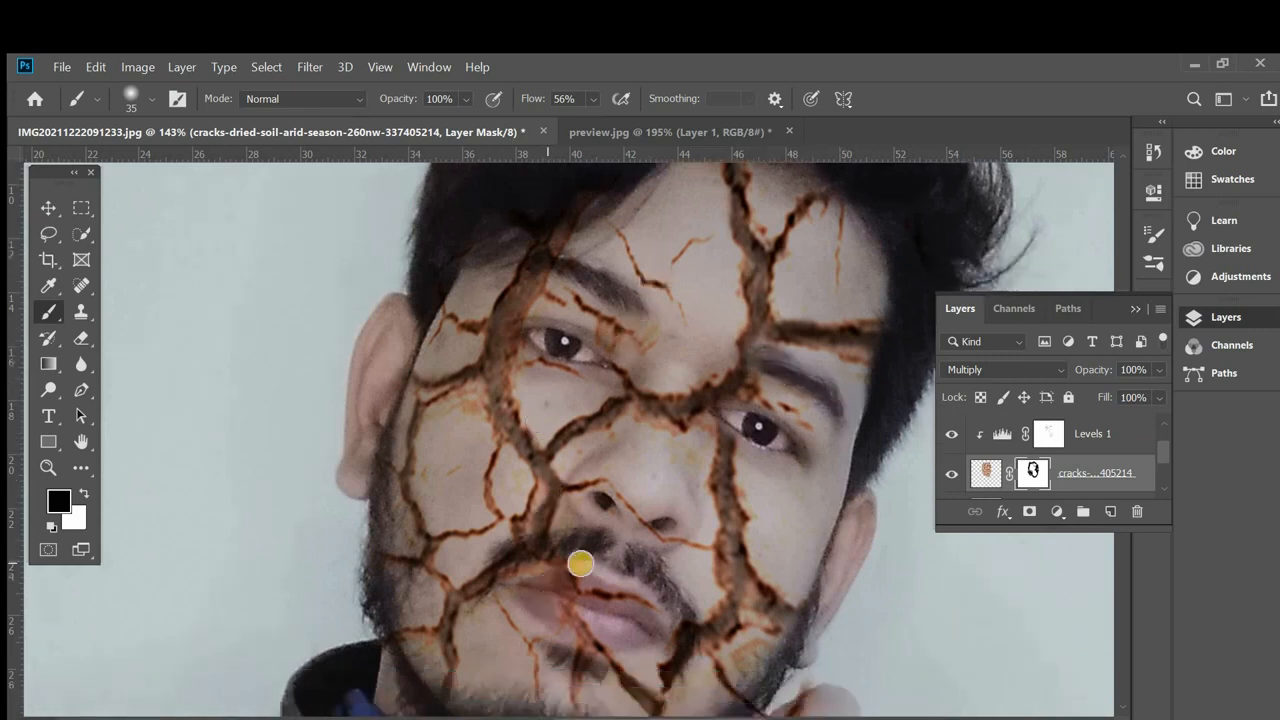
Mask out the cracks over the left hairline and eyebrow, and the tint around the left eye
mouse_move(538, 271)
mouse_down()
mouse_move(560, 266)
mouse_move(517, 254)
mouse_move(566, 271)
mouse_move(534, 260)
mouse_move(395, 271)
mouse_up()
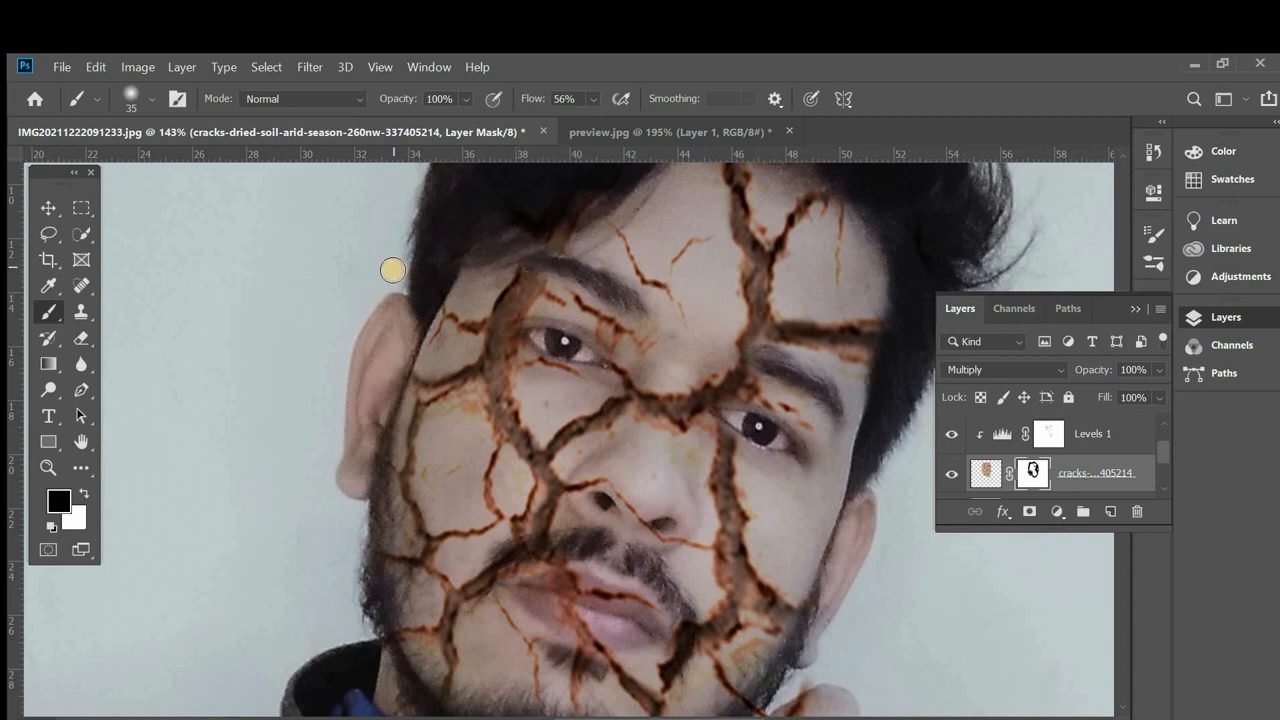
scroll(398, 271, down, 1)
mouse_move(593, 326)
mouse_down()
mouse_move(514, 294)
mouse_move(590, 325)
mouse_move(543, 320)
mouse_move(586, 340)
mouse_move(539, 317)
mouse_move(609, 331)
mouse_move(528, 338)
mouse_up()
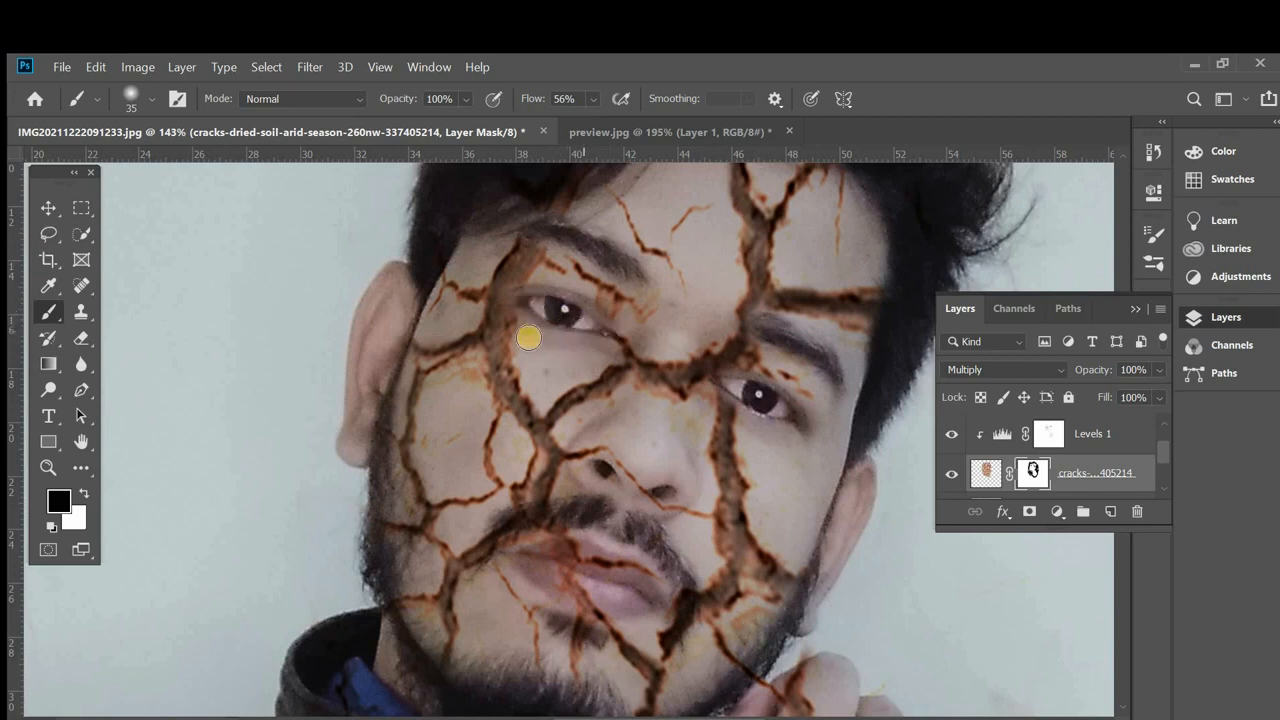
Mask out the cracks crossing the moustache and lips, including both corners of the mouth
scroll(549, 330, down, 5)
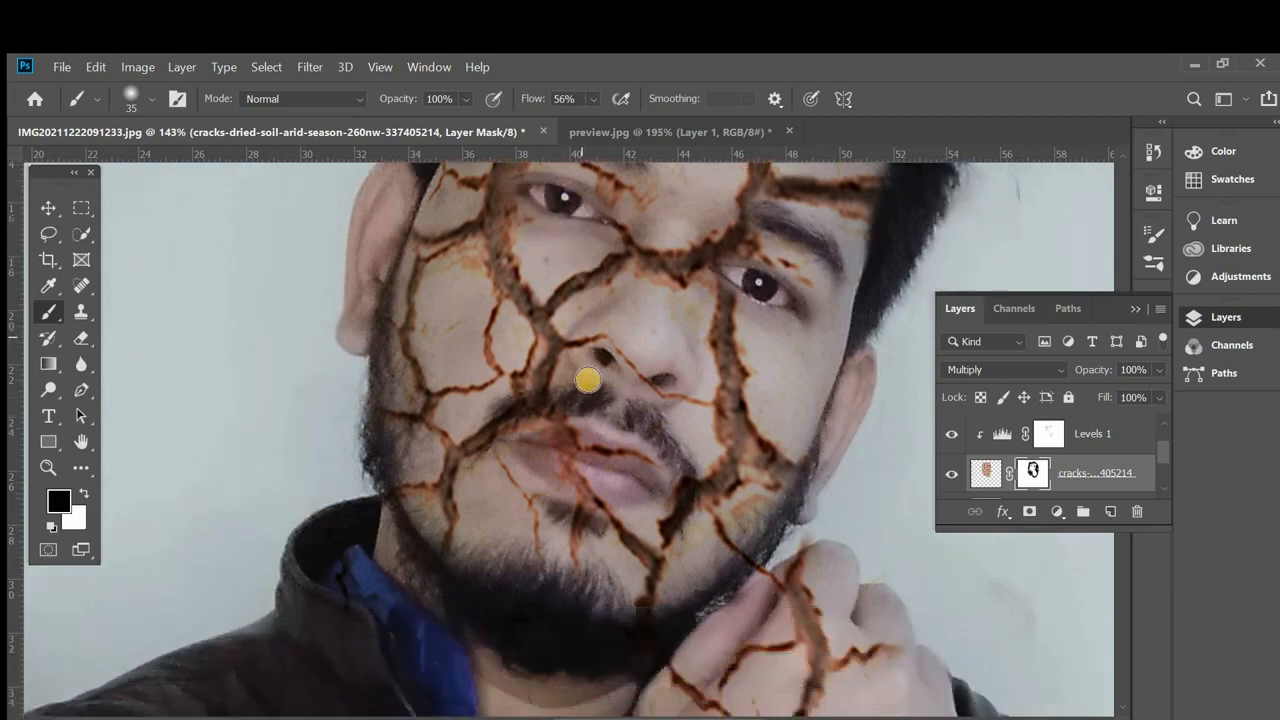
mouse_move(572, 405)
mouse_down()
mouse_move(553, 411)
mouse_move(566, 443)
mouse_move(611, 460)
mouse_move(571, 457)
mouse_move(605, 468)
mouse_move(626, 423)
mouse_move(666, 442)
mouse_move(629, 446)
mouse_move(575, 385)
mouse_move(532, 374)
mouse_move(543, 366)
mouse_move(501, 394)
mouse_move(611, 394)
mouse_up()
scroll(611, 400, down, 2)
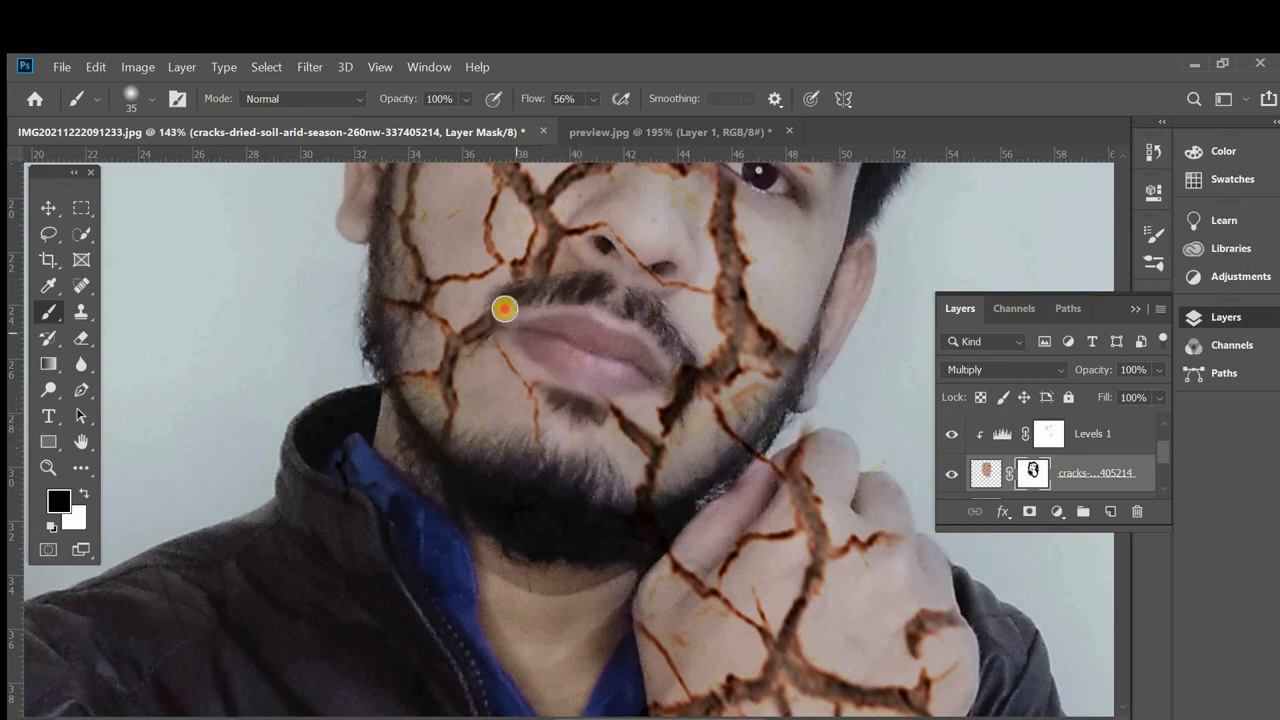
mouse_move(494, 321)
mouse_down()
mouse_move(657, 350)
mouse_move(684, 360)
mouse_move(693, 395)
mouse_move(678, 352)
mouse_move(691, 386)
mouse_up()
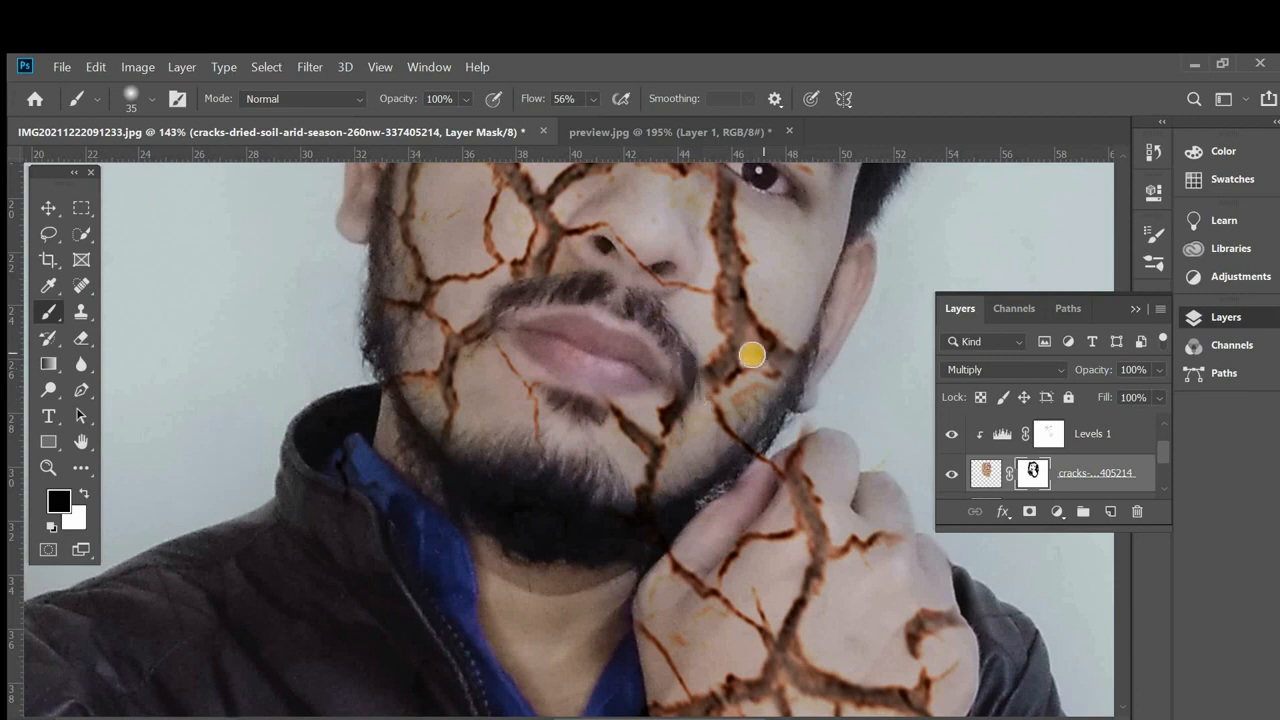
Mask out the yellowish texture stains between the cracks on the left cheek and nose
scroll(745, 358, up, 3)
scroll(727, 392, down, 5)
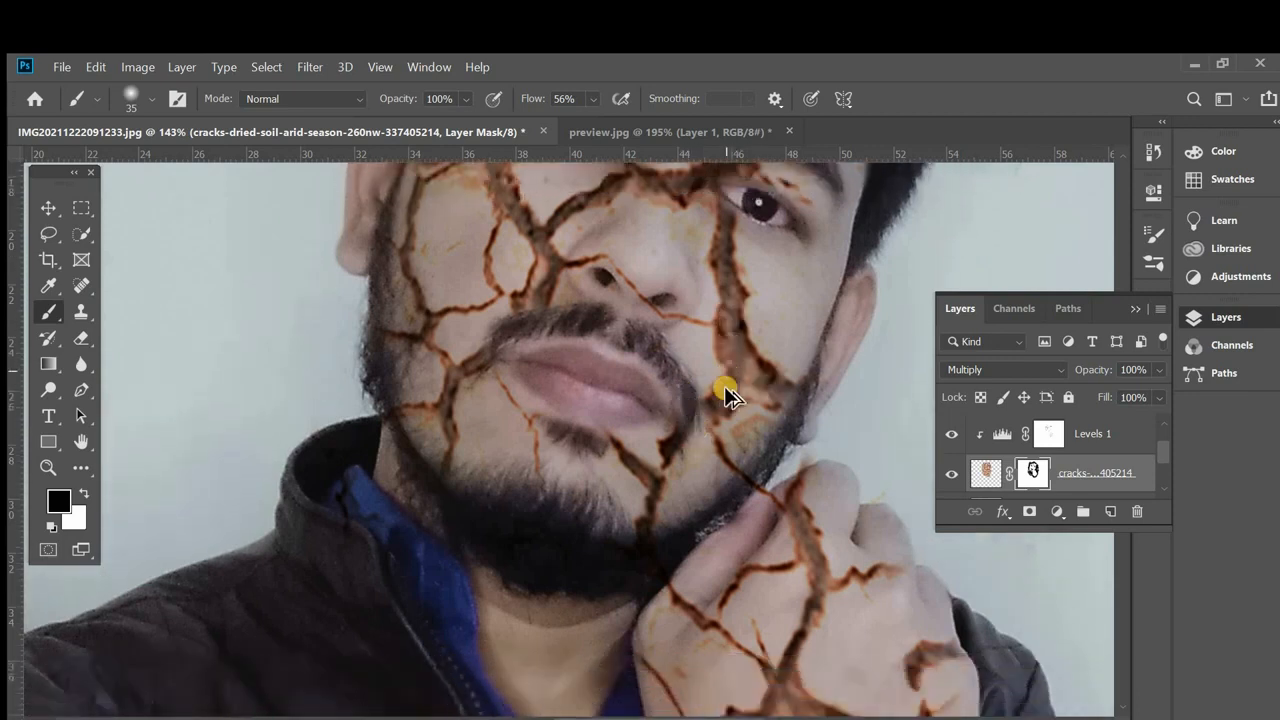
scroll(538, 308, up, 4)
scroll(538, 303, up, 3)
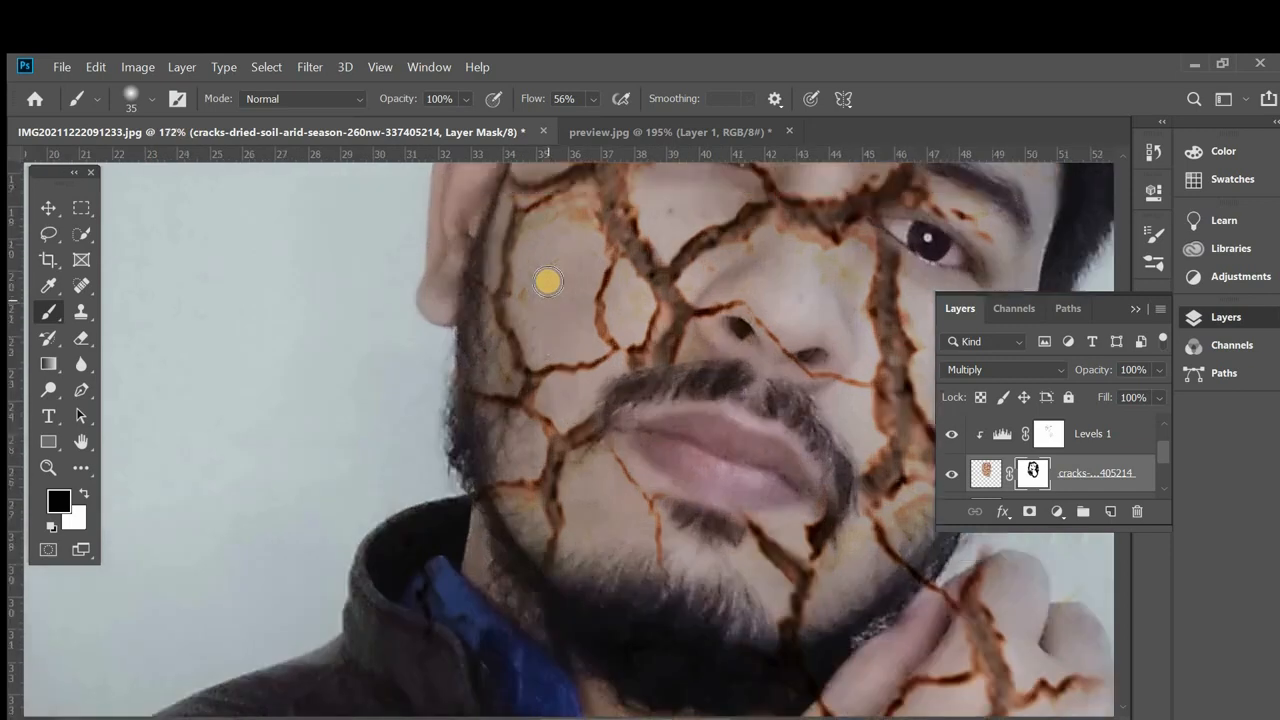
scroll(550, 280, up, 1)
mouse_move(565, 268)
mouse_down()
mouse_move(526, 331)
mouse_move(544, 333)
mouse_move(569, 298)
mouse_move(552, 362)
mouse_move(545, 282)
mouse_move(555, 263)
mouse_move(581, 283)
mouse_move(582, 271)
mouse_move(546, 259)
mouse_move(665, 349)
mouse_move(636, 318)
mouse_move(630, 350)
mouse_move(628, 331)
mouse_move(715, 315)
mouse_move(745, 287)
mouse_move(703, 307)
mouse_move(776, 289)
mouse_move(859, 293)
mouse_move(858, 320)
mouse_move(831, 346)
mouse_move(716, 306)
mouse_move(765, 273)
mouse_up()
Clean the texture tint from the left temple, sideburn and chin on the crack layer's mask
scroll(765, 273, up, 3)
scroll(765, 273, up, 2)
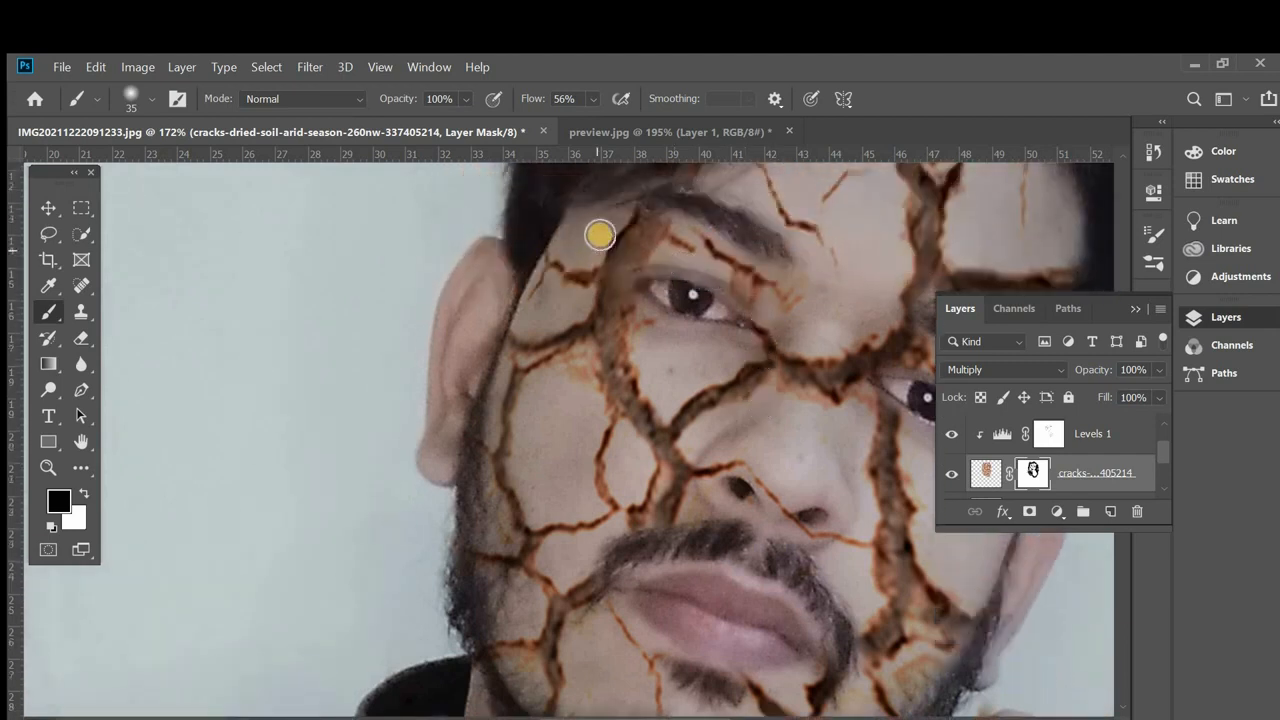
mouse_move(577, 304)
mouse_down()
mouse_move(543, 315)
mouse_move(554, 292)
mouse_move(544, 319)
mouse_up()
scroll(506, 423, down, 5)
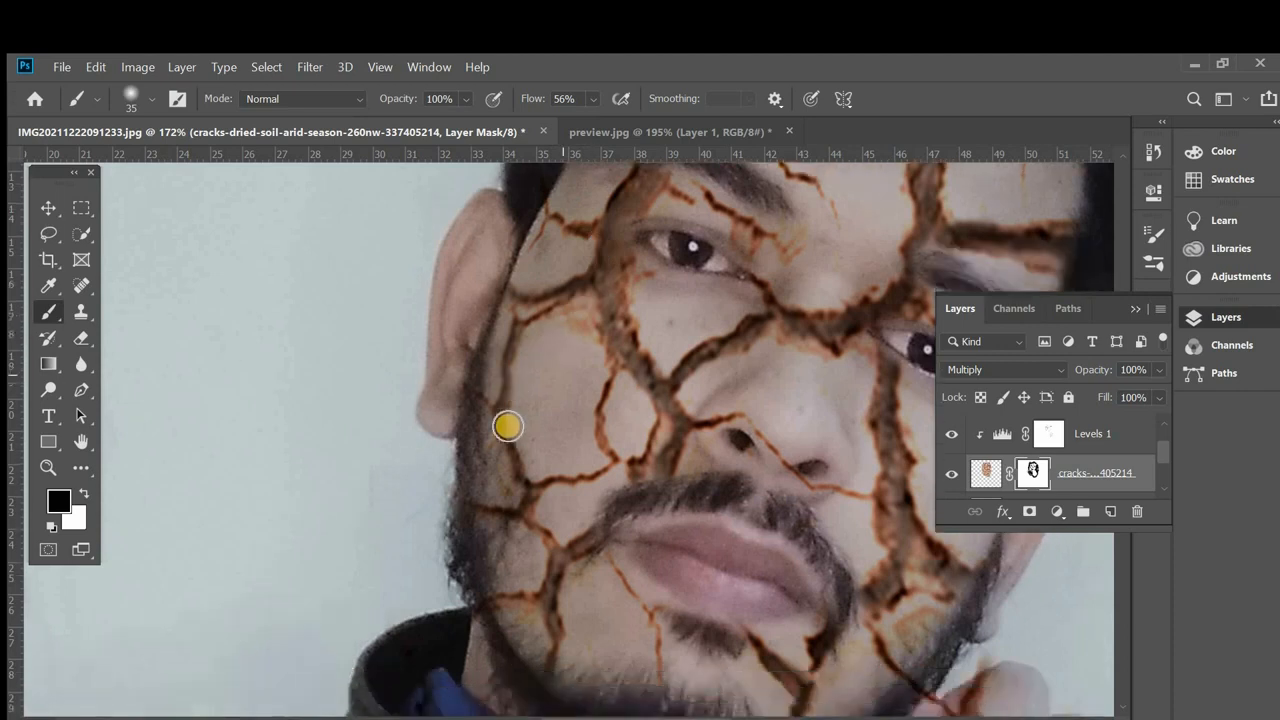
mouse_move(526, 525)
mouse_down()
mouse_move(521, 543)
mouse_move(526, 472)
mouse_move(463, 425)
mouse_move(504, 393)
mouse_move(474, 346)
mouse_move(488, 381)
mouse_up()
drag(830, 604, 852, 550)
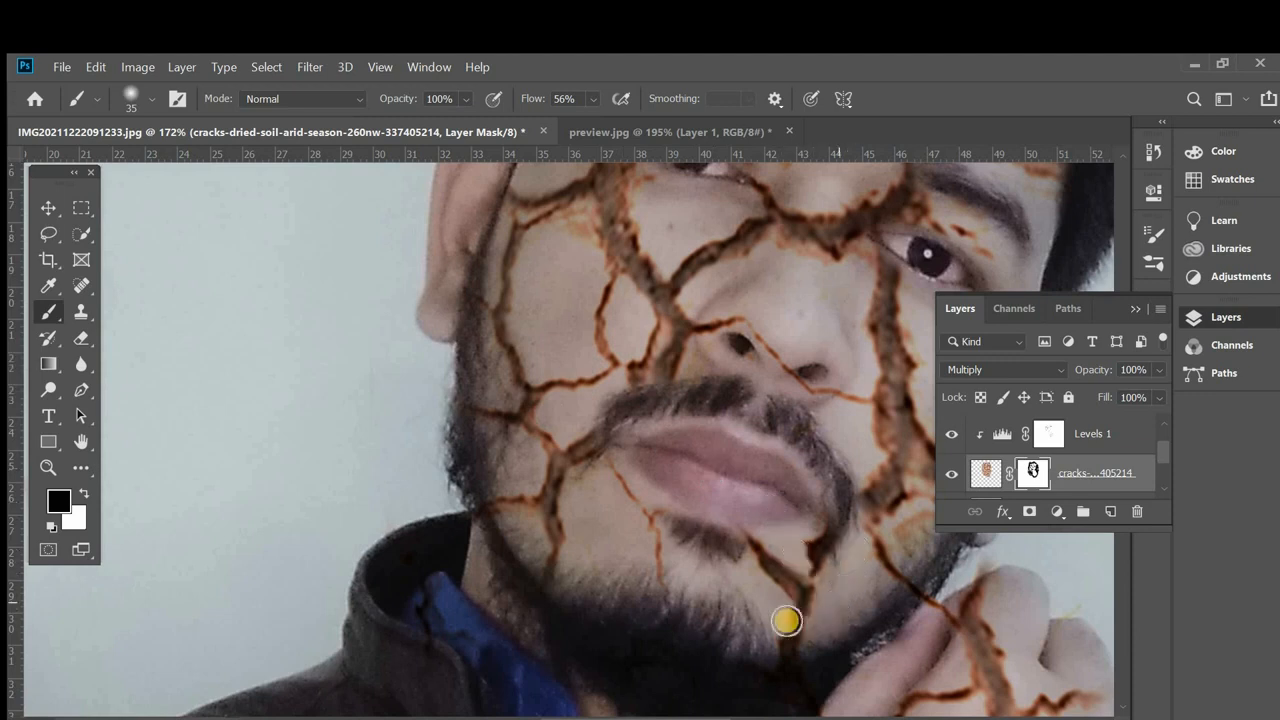
Mask out the leftover texture stains between the cracks on the hand and the right side of the jaw
scroll(760, 612, down, 3)
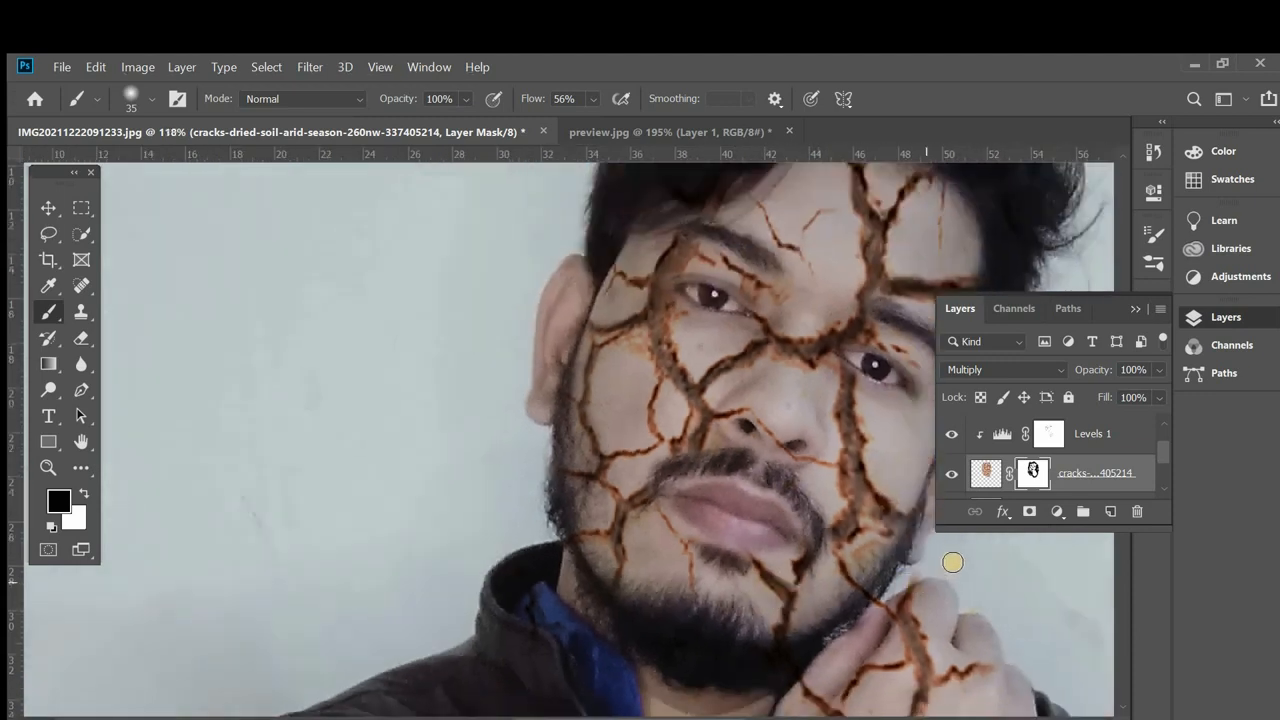
scroll(880, 600, down, 2)
scroll(886, 623, up, 2)
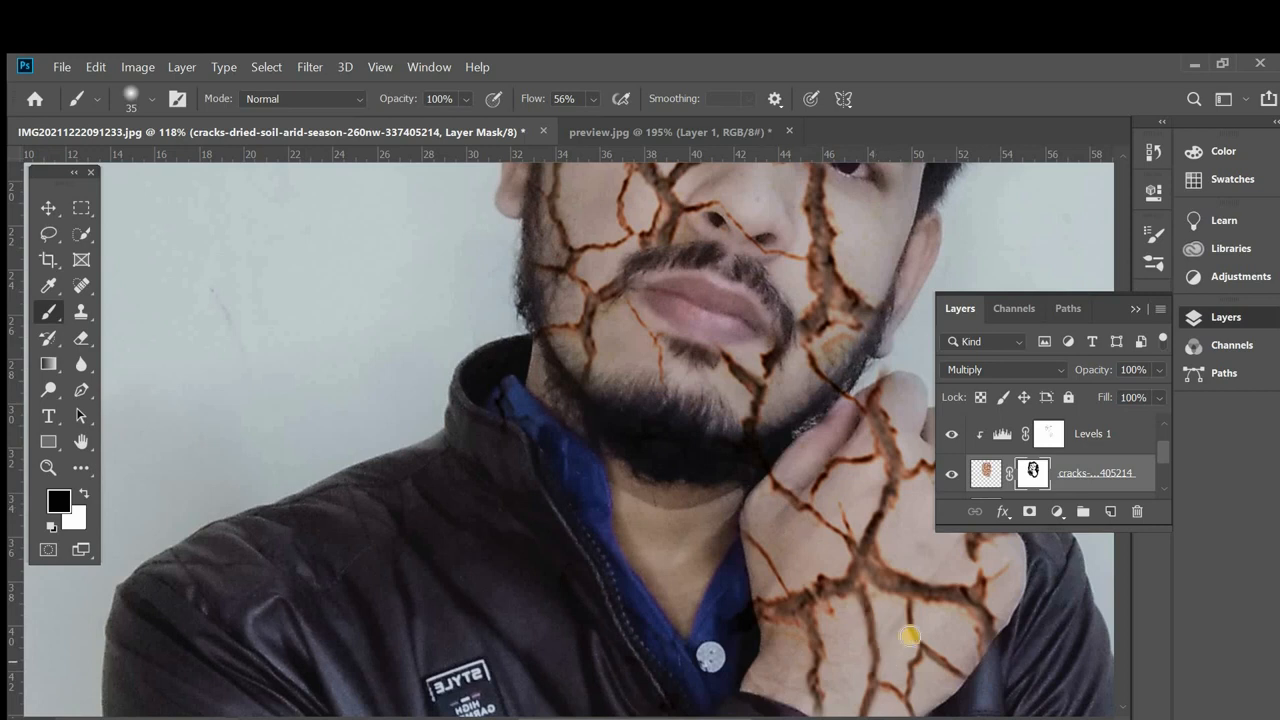
scroll(866, 606, down, 2)
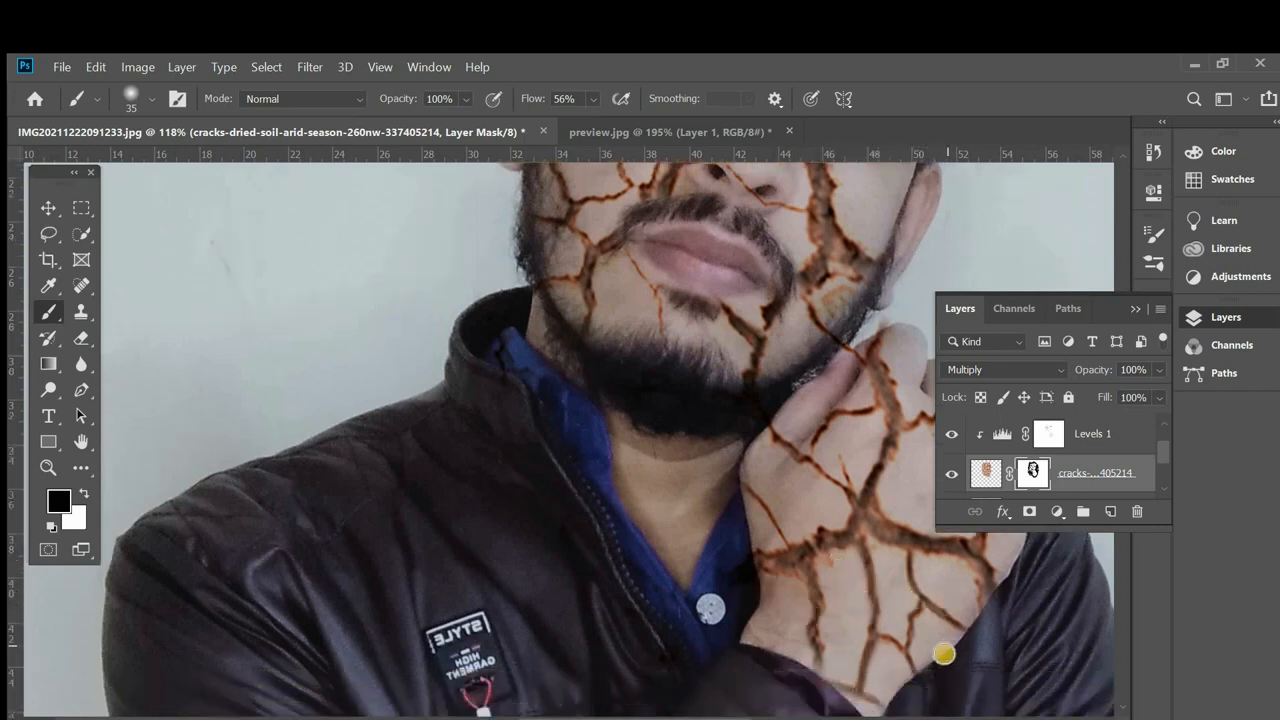
scroll(973, 631, up, 5)
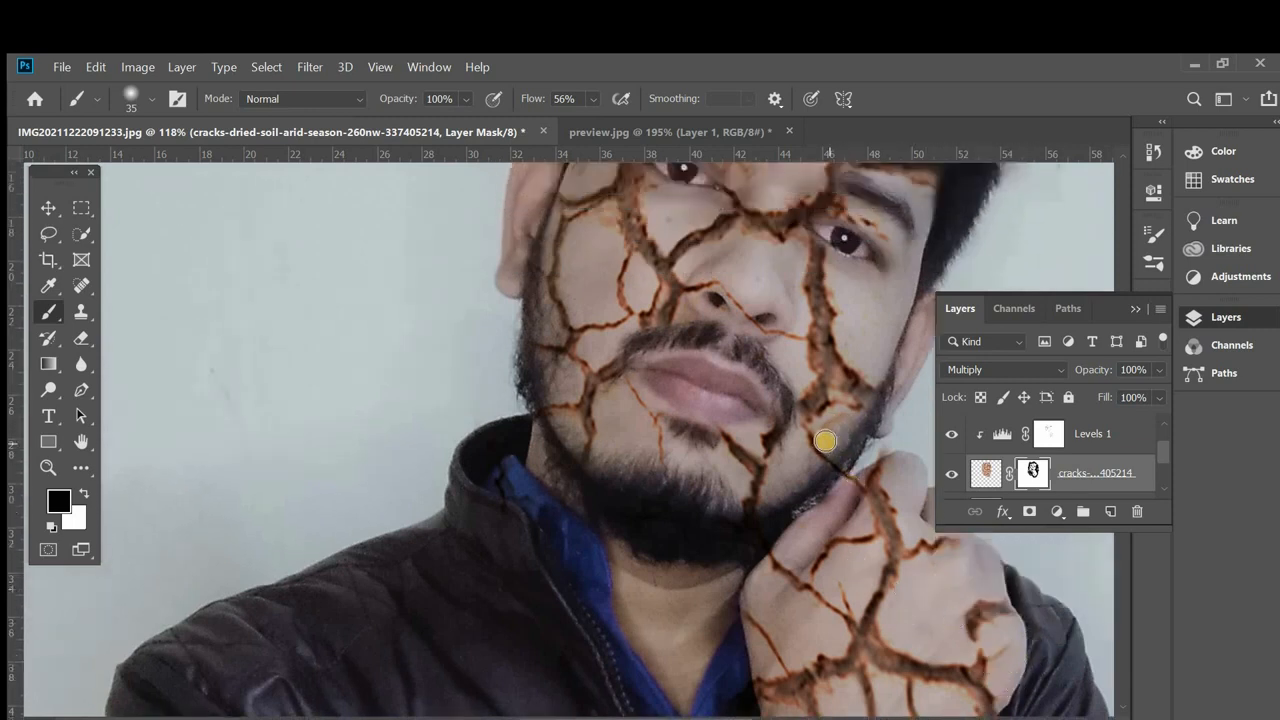
Select the layer mask of the Hue/Saturation 1 adjustment layer
scroll(855, 457, down, 6)
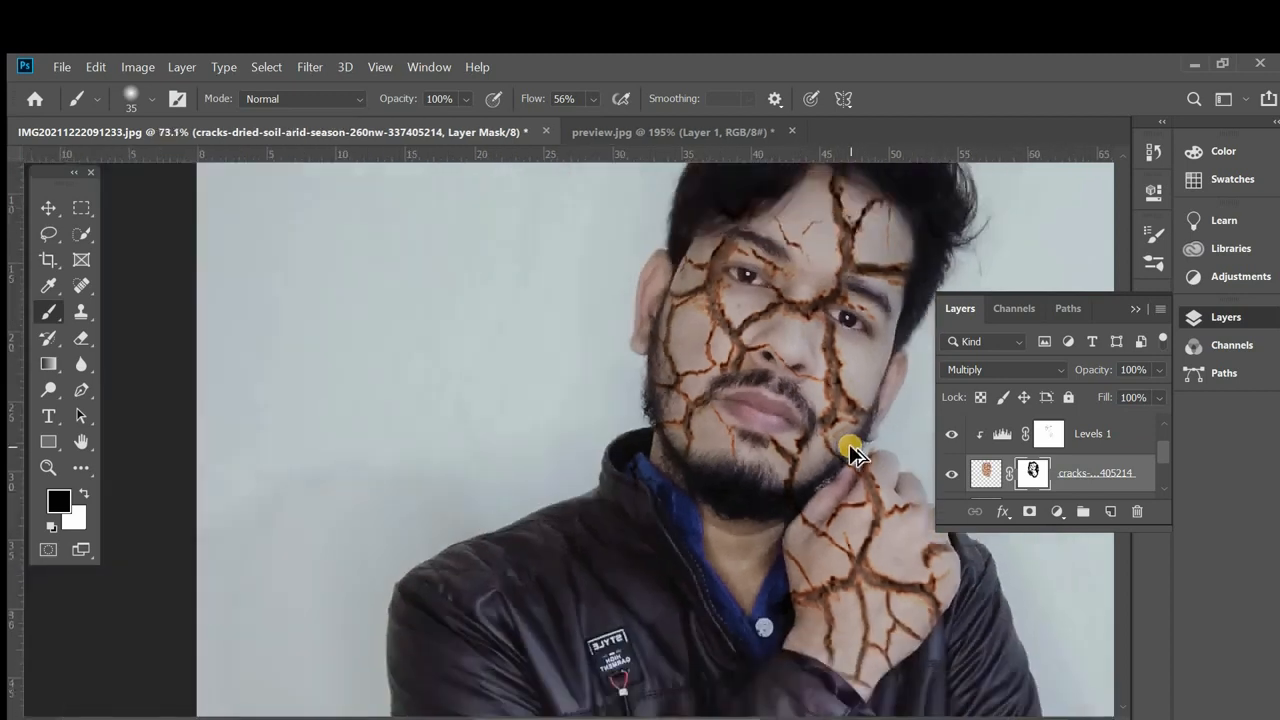
scroll(860, 440, down, 2)
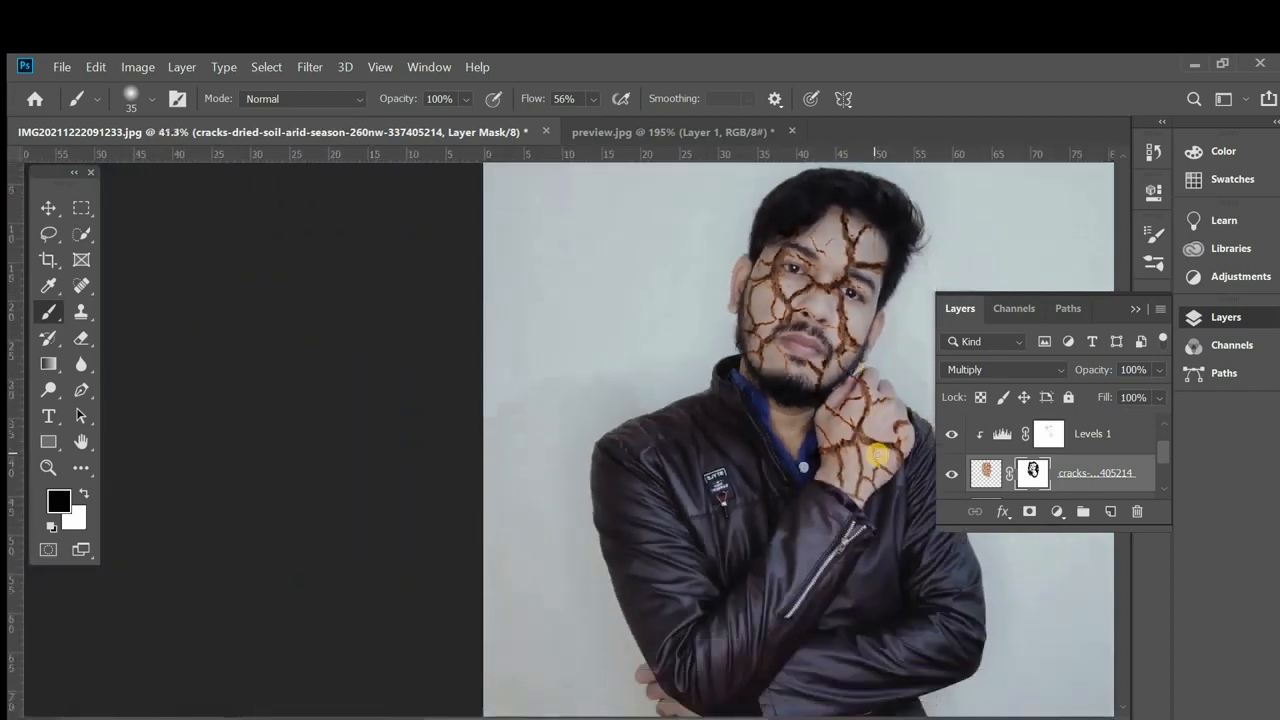
scroll(877, 482, down, 1)
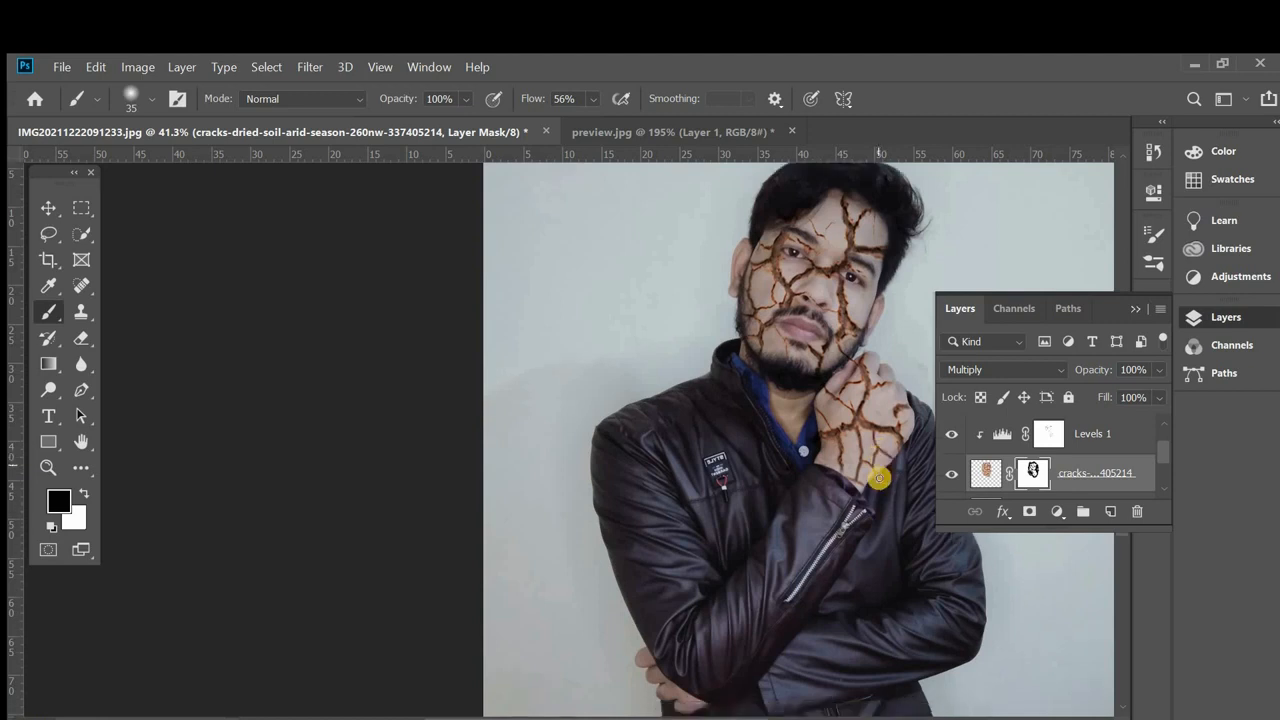
scroll(752, 716, right, 5)
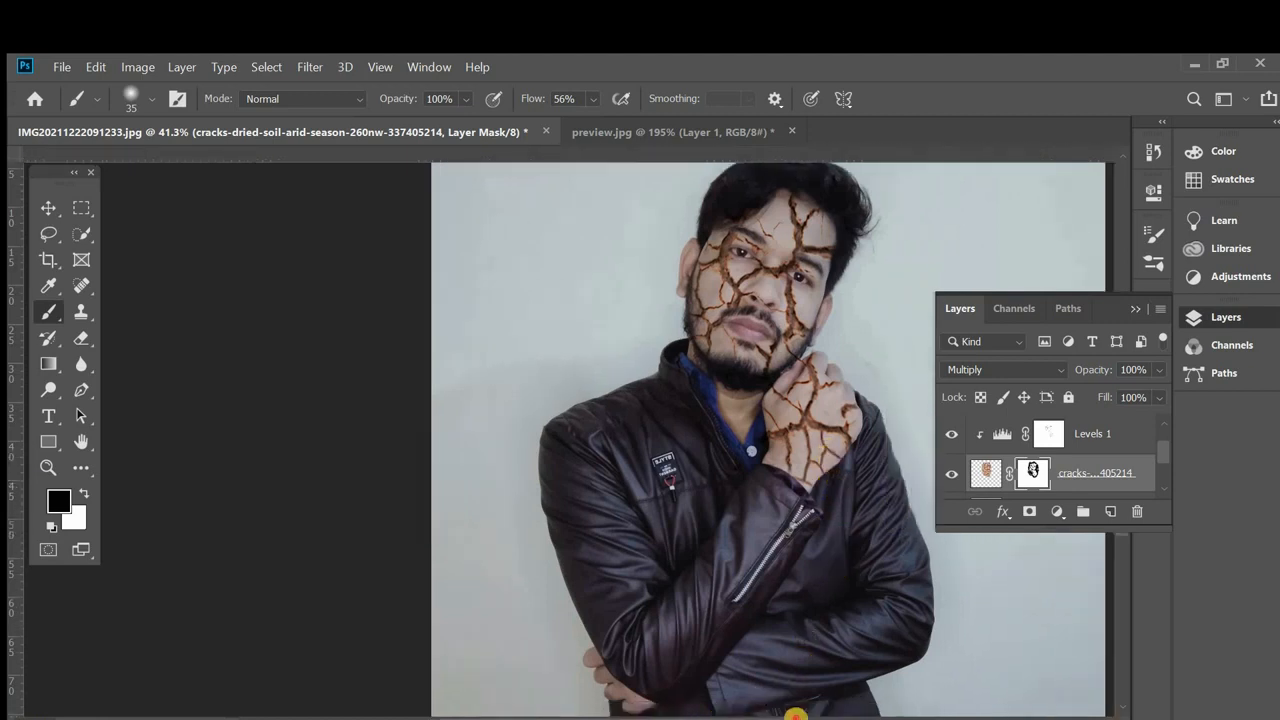
scroll(1059, 452, up, 1)
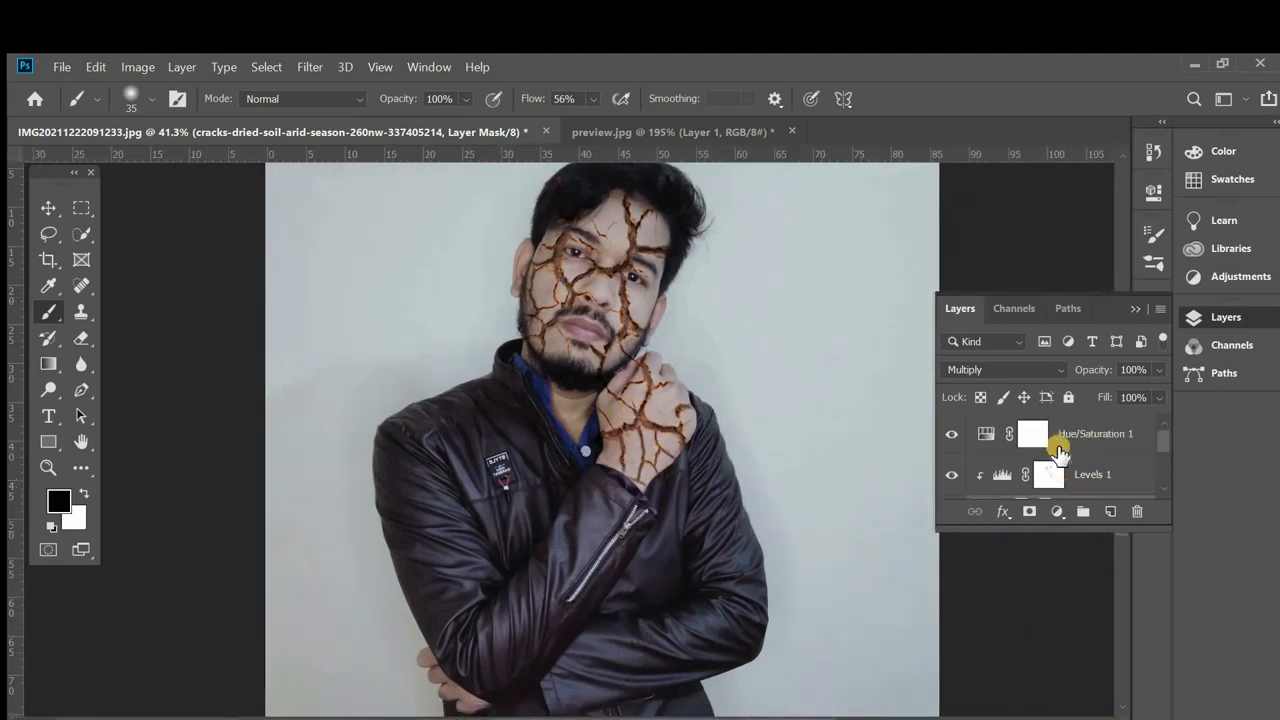
click(1037, 437)
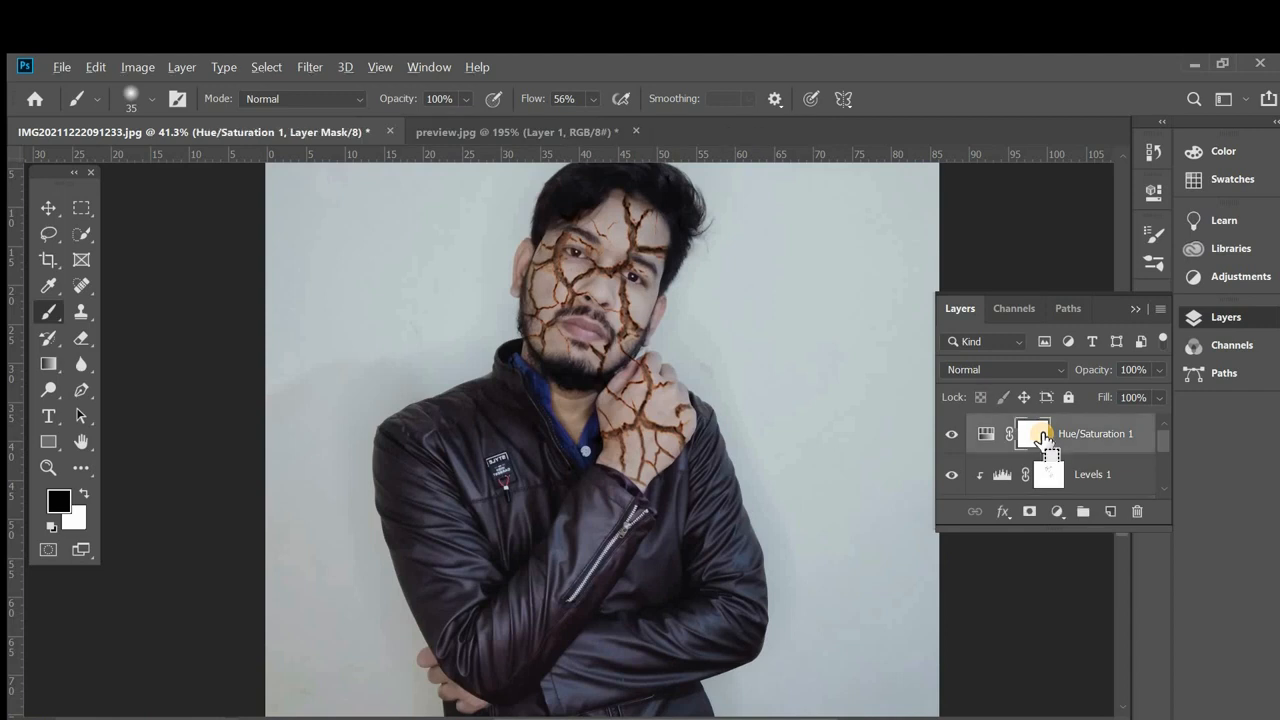
Merge all visible layers into a new layer at the top of the stack and apply a Lens Correction vignette amount of -100
key(ctrl+shift+alt+e)
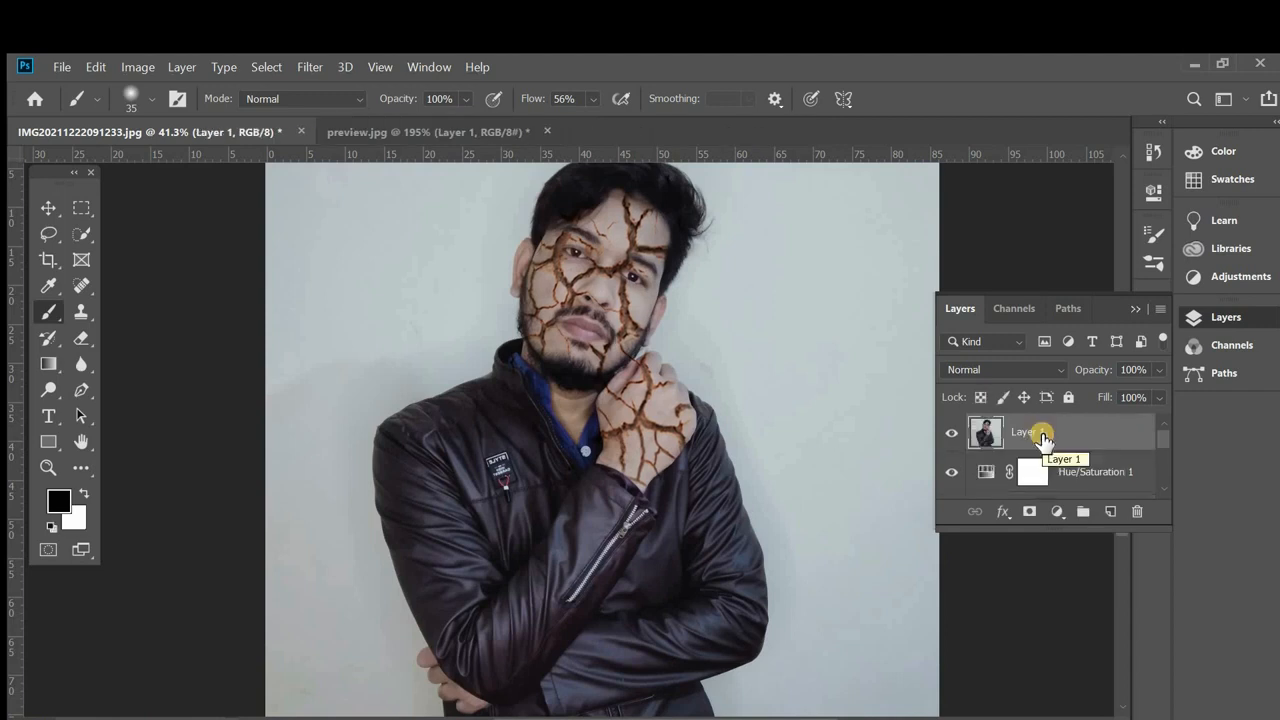
click(309, 66)
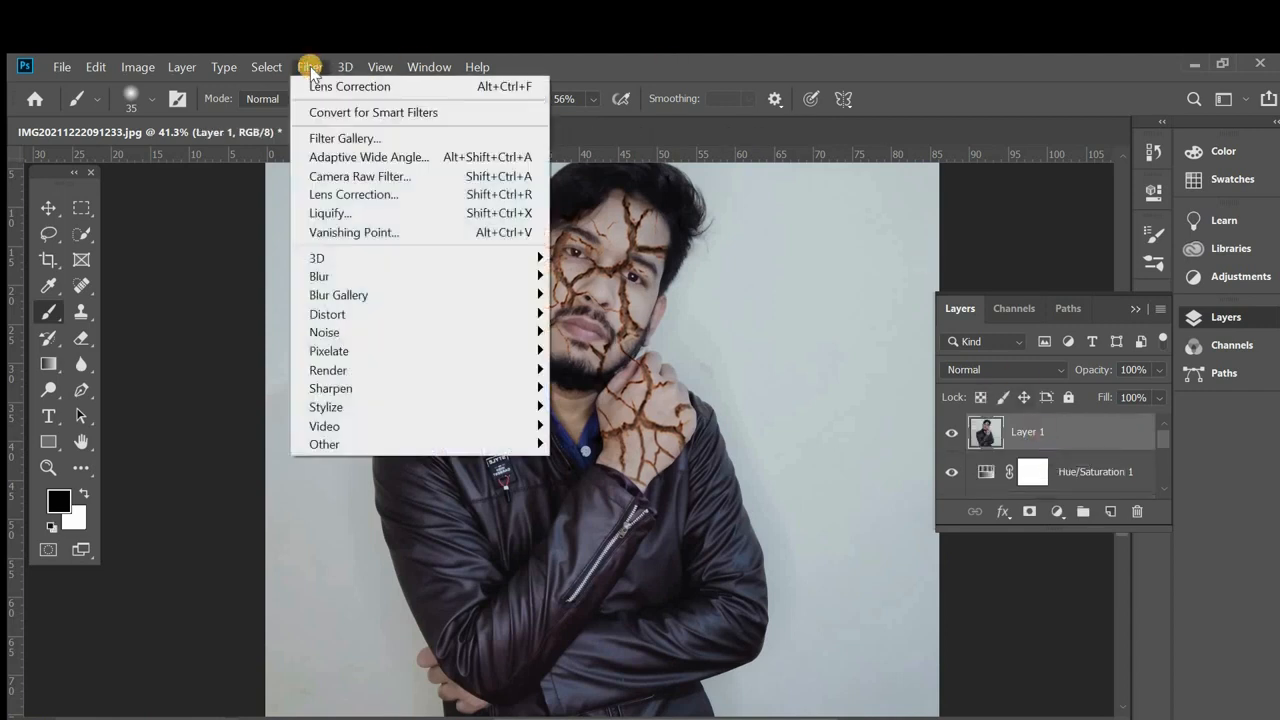
click(362, 194)
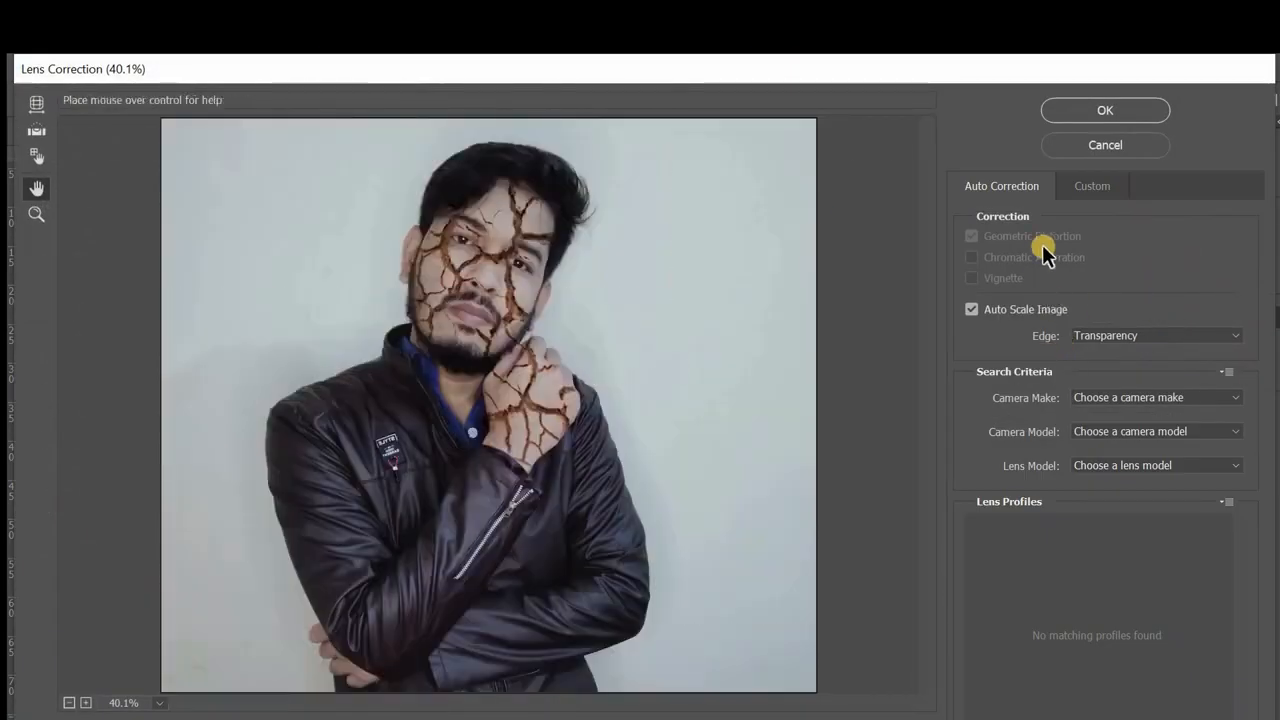
click(1082, 185)
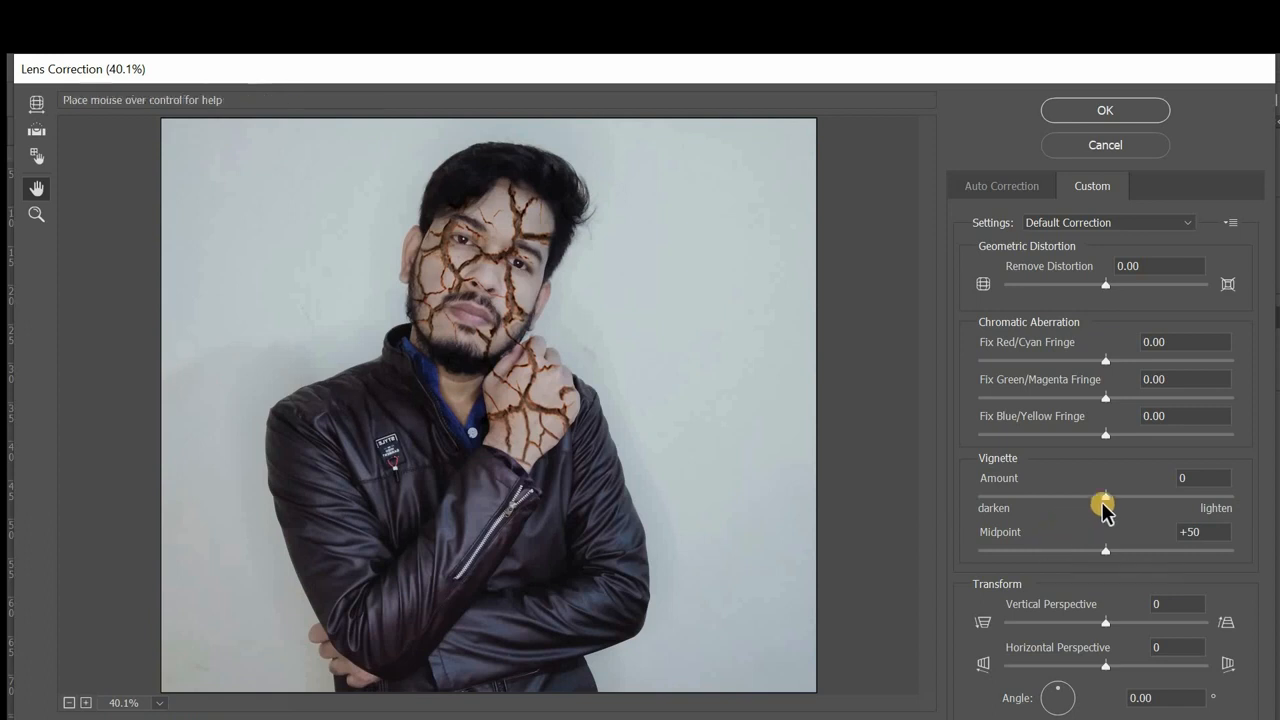
drag(1106, 498, 967, 507)
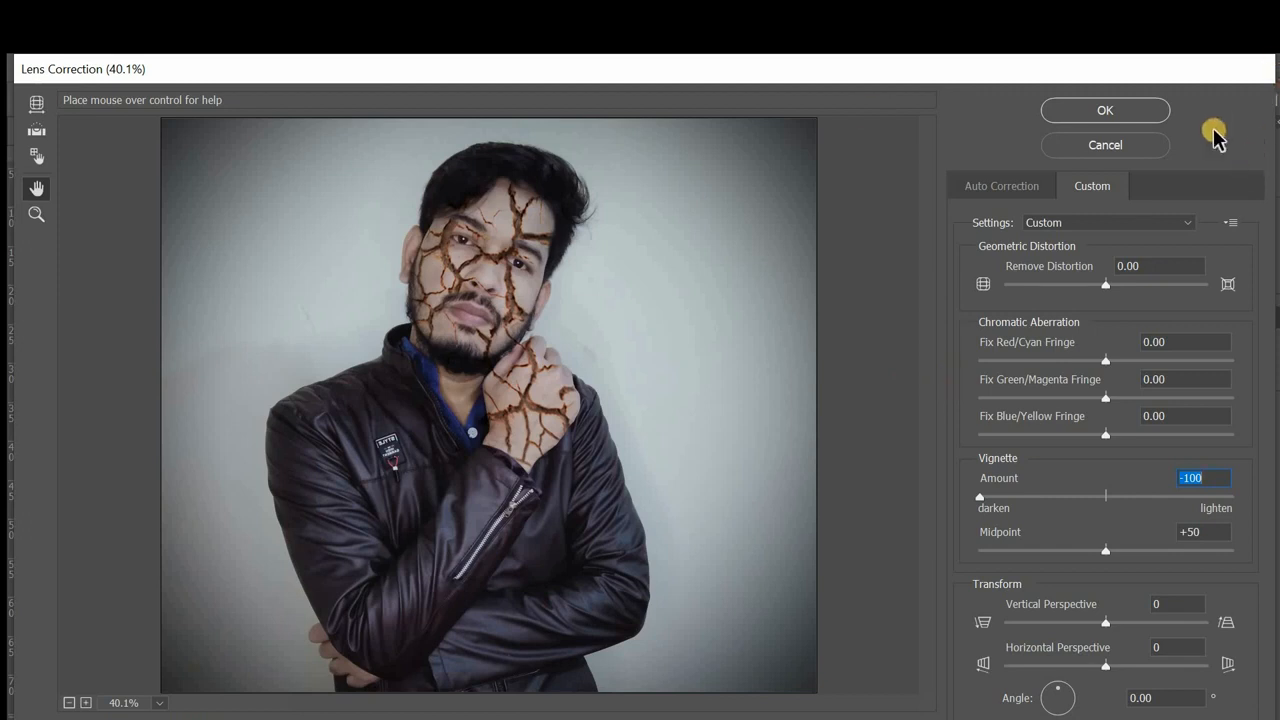
click(1134, 108)
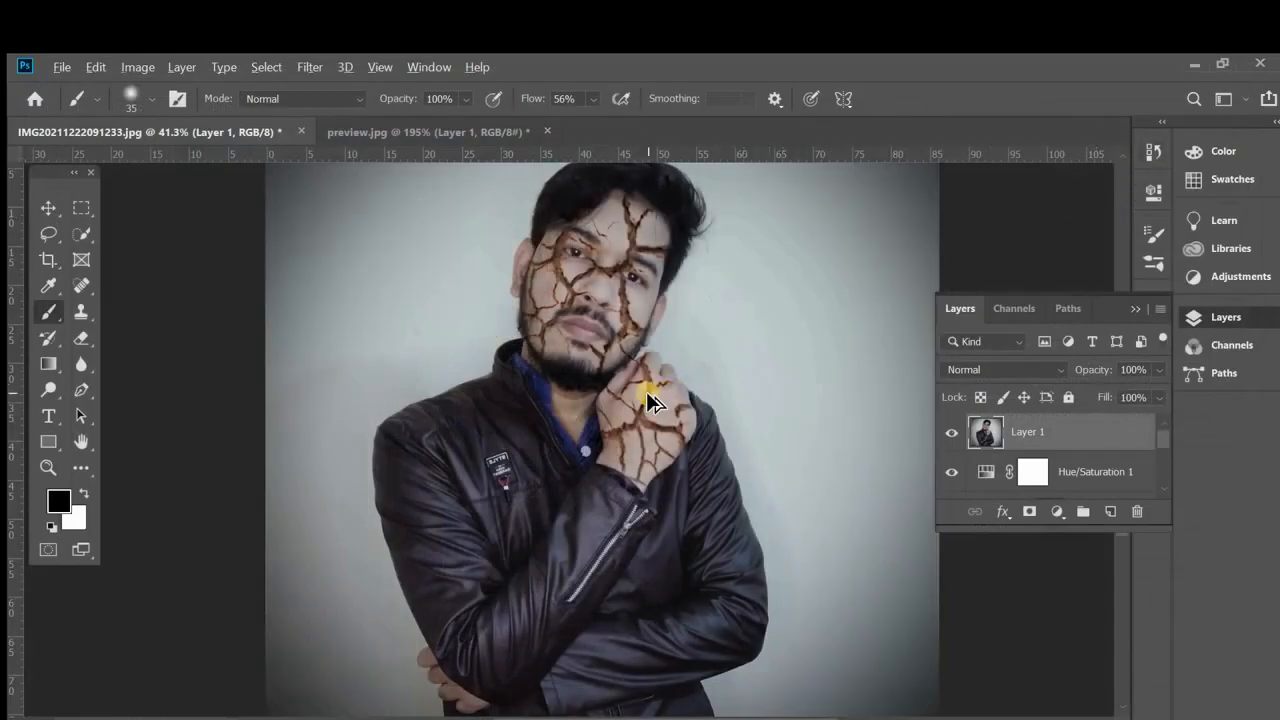
scroll(651, 395, down, 2)
scroll(546, 278, up, 6)
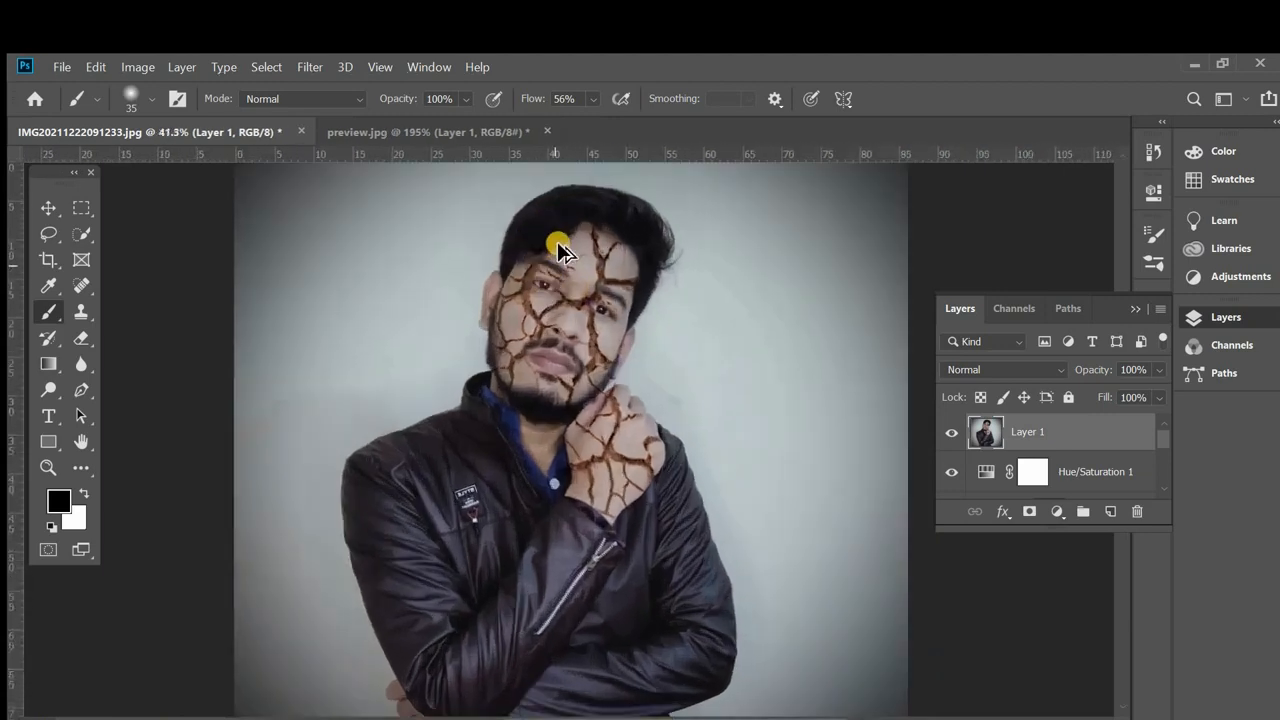